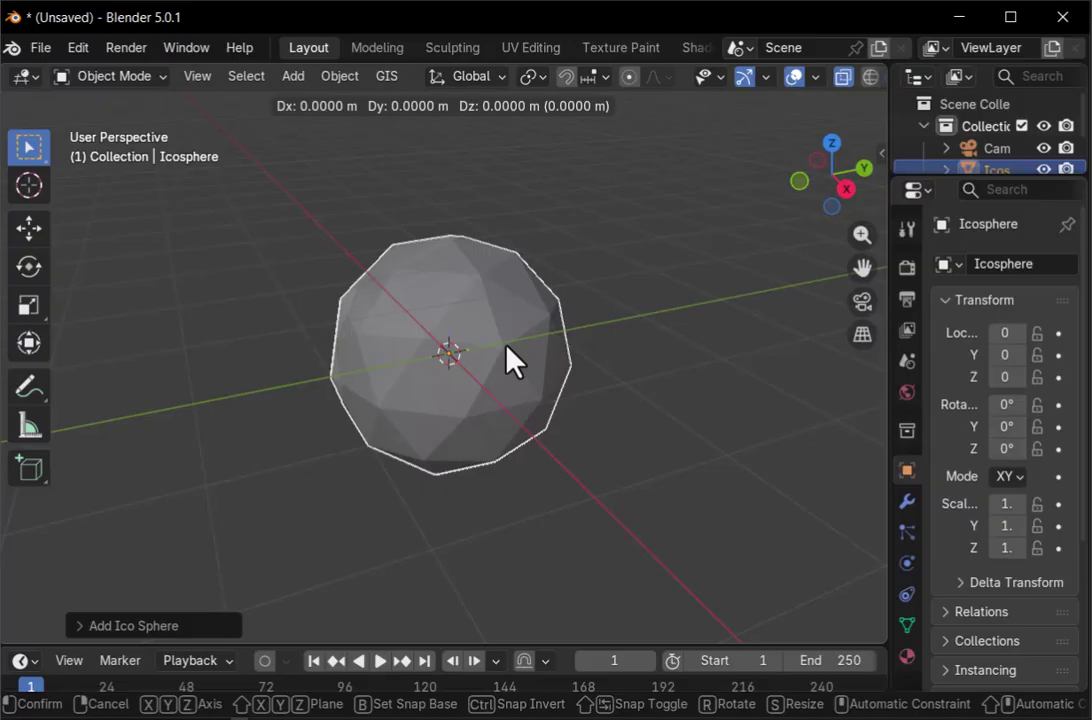
# Move the icosphere up along the Z axis to a height of about 3 m
pyautogui.press('z')
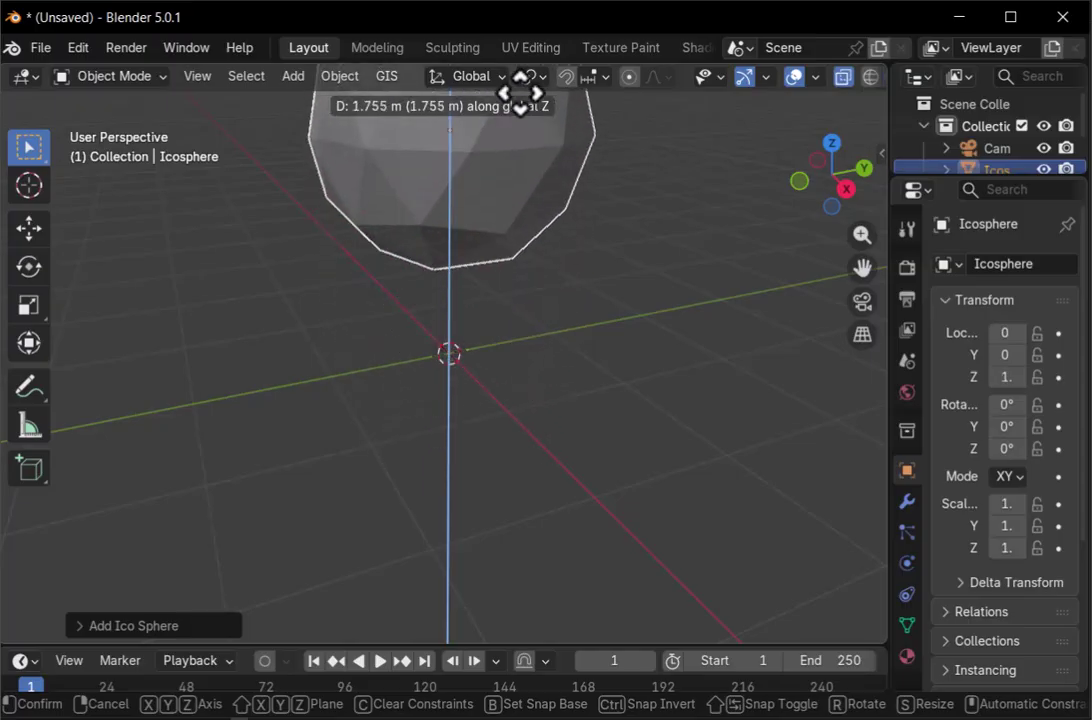
pyautogui.click(529, 410)
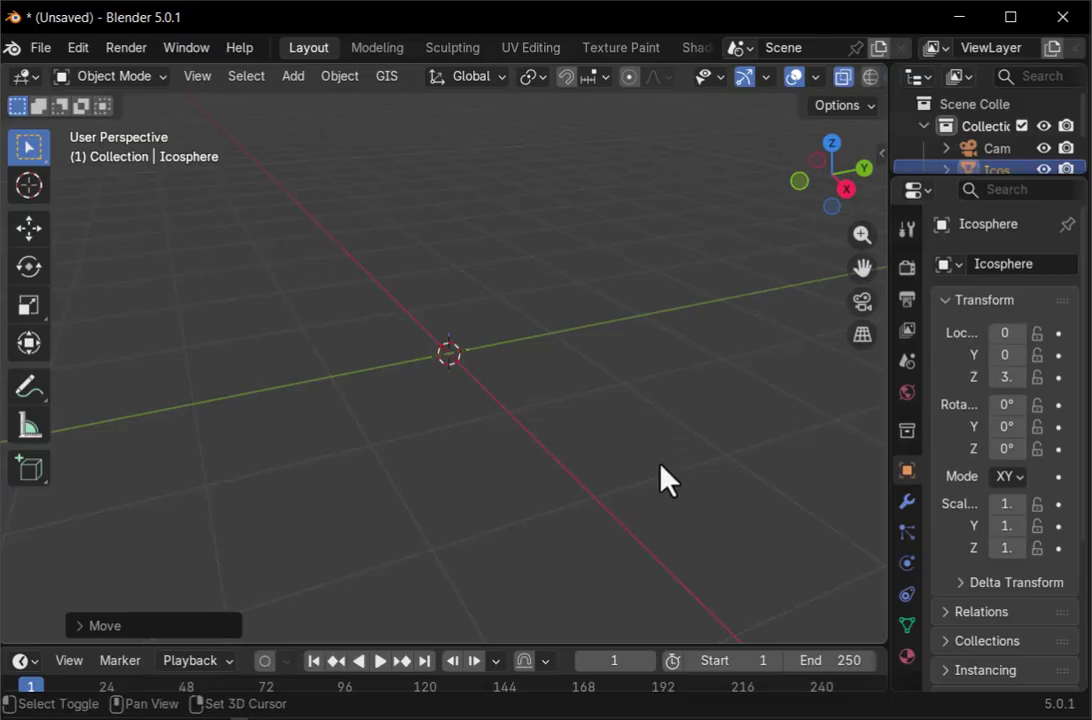
# Add a mesh circle at the origin with 24 vertices and a radius of 0.24 m
pyautogui.hotkey('shift', 'a')
pyautogui.moveTo(633, 270)
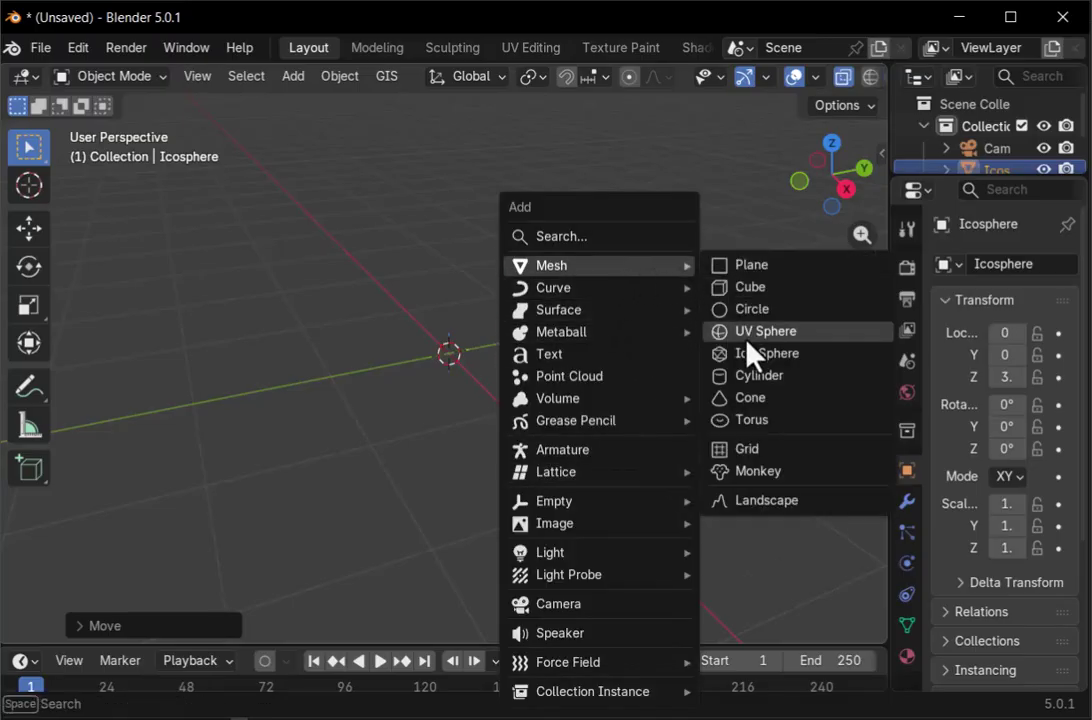
pyautogui.click(741, 312)
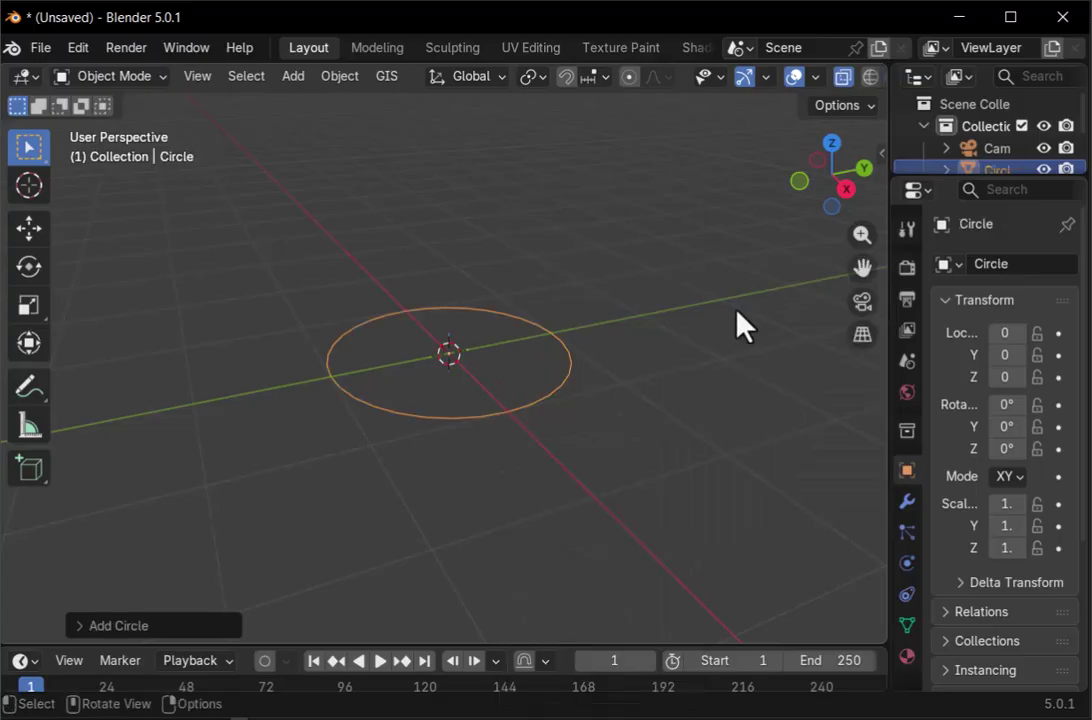
pyautogui.click(80, 637)
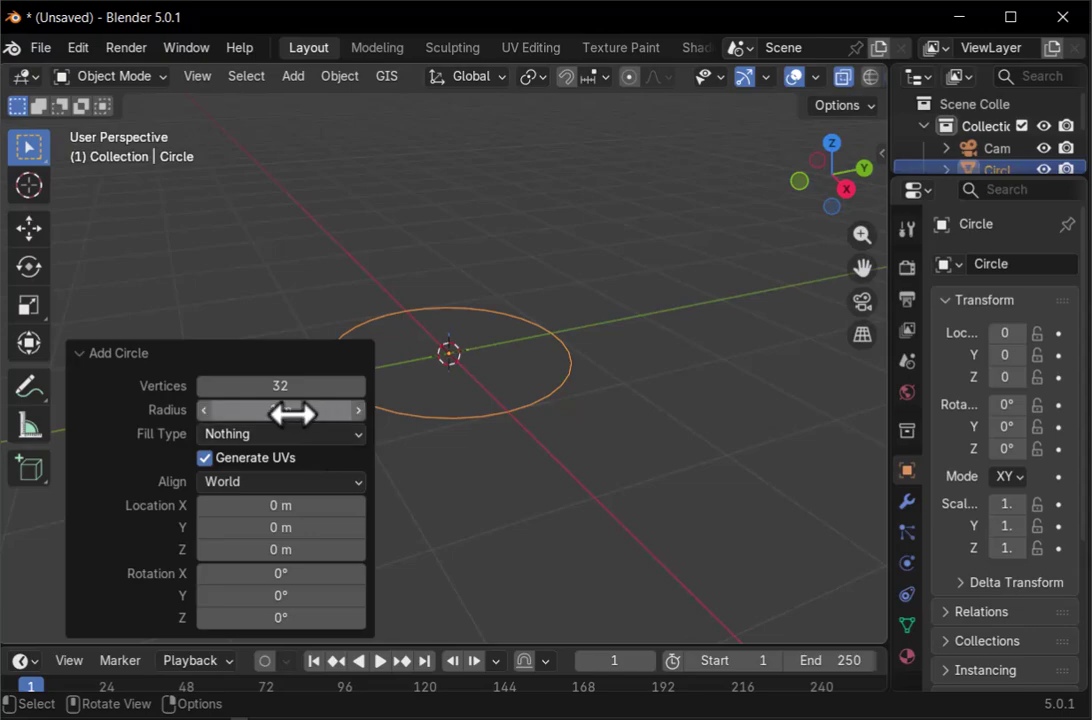
pyautogui.moveTo(291, 413); pyautogui.dragTo(215, 413)
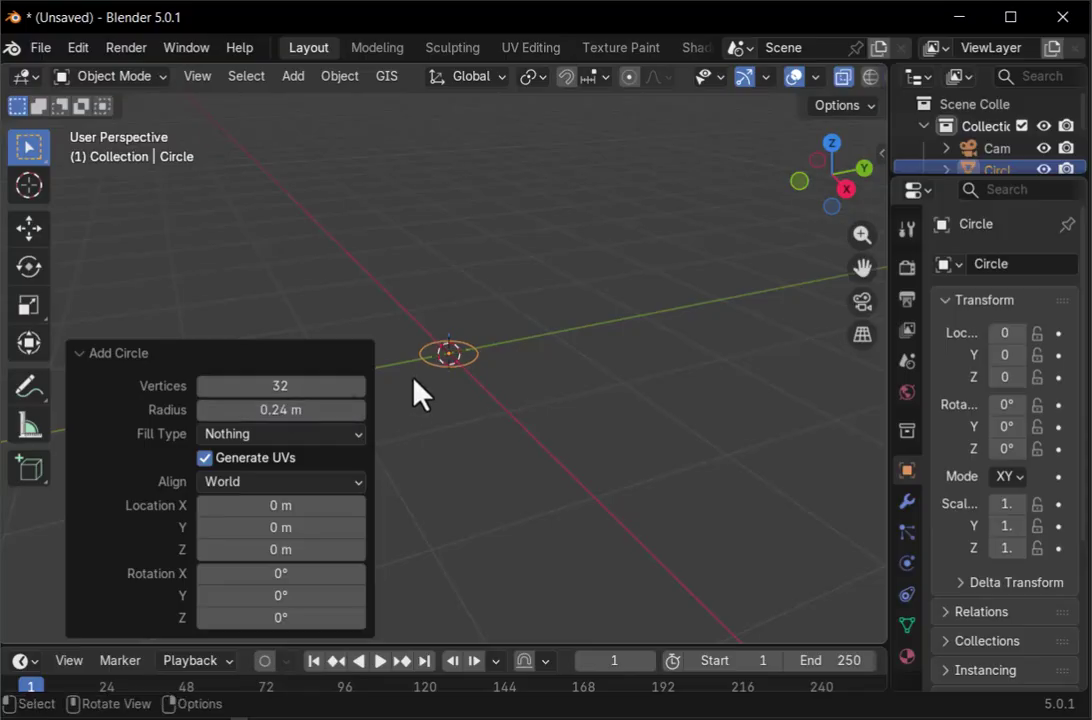
pyautogui.moveTo(295, 389); pyautogui.dragTo(300, 389)
pyautogui.click(297, 386)
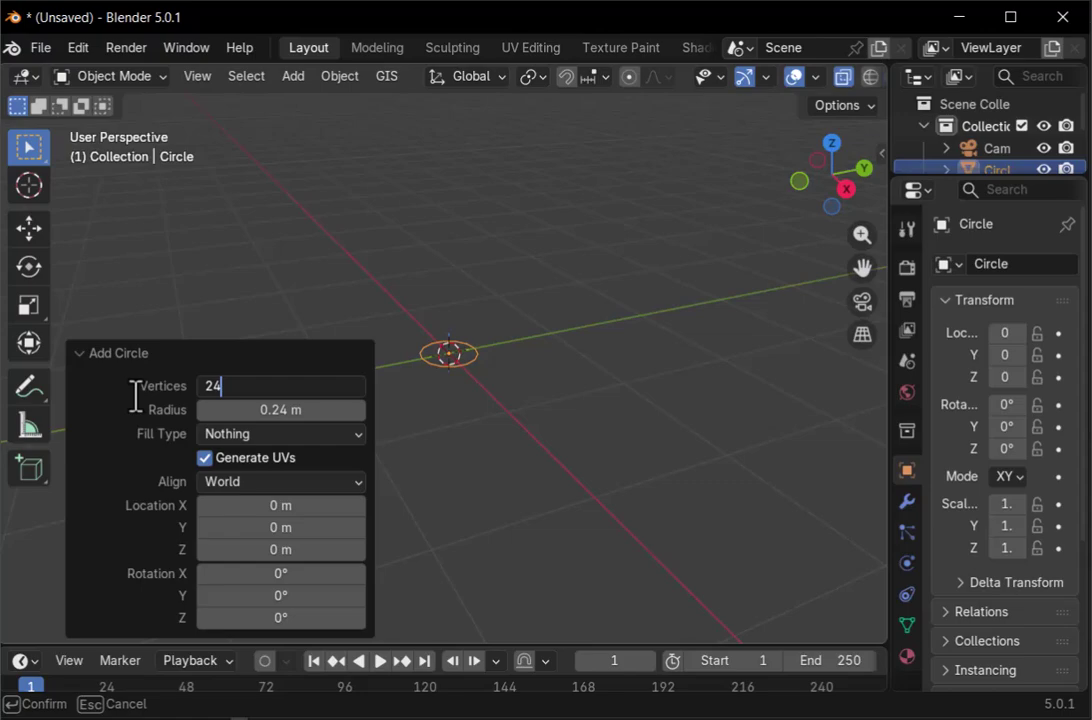
pyautogui.press('Return')
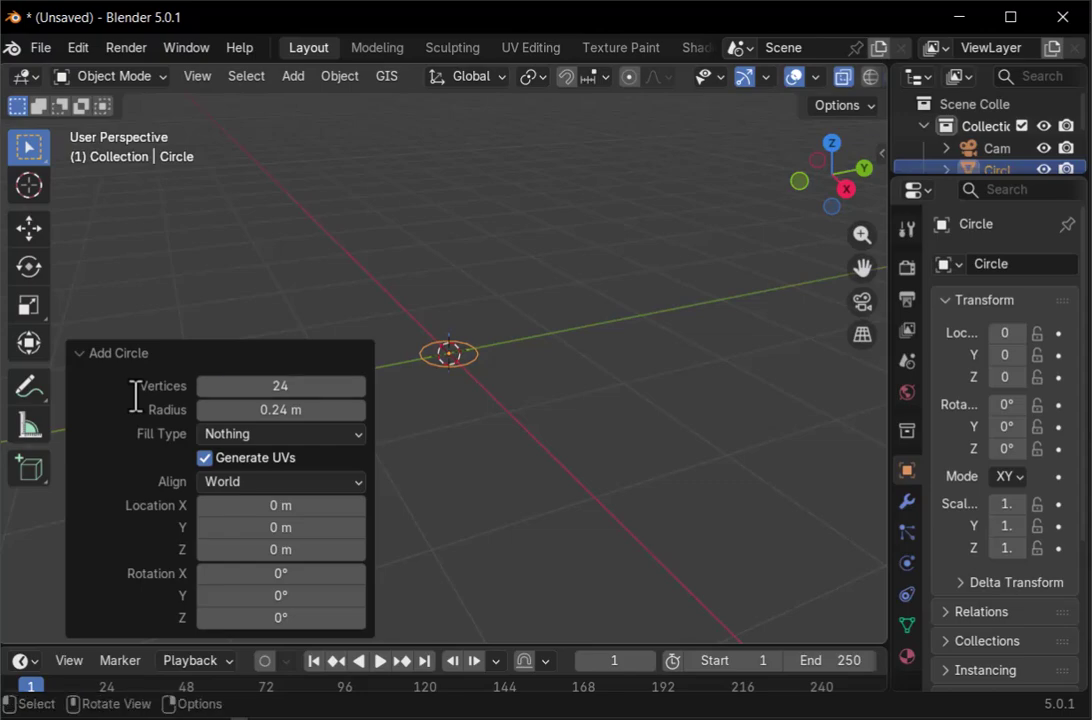
pyautogui.click(89, 355)
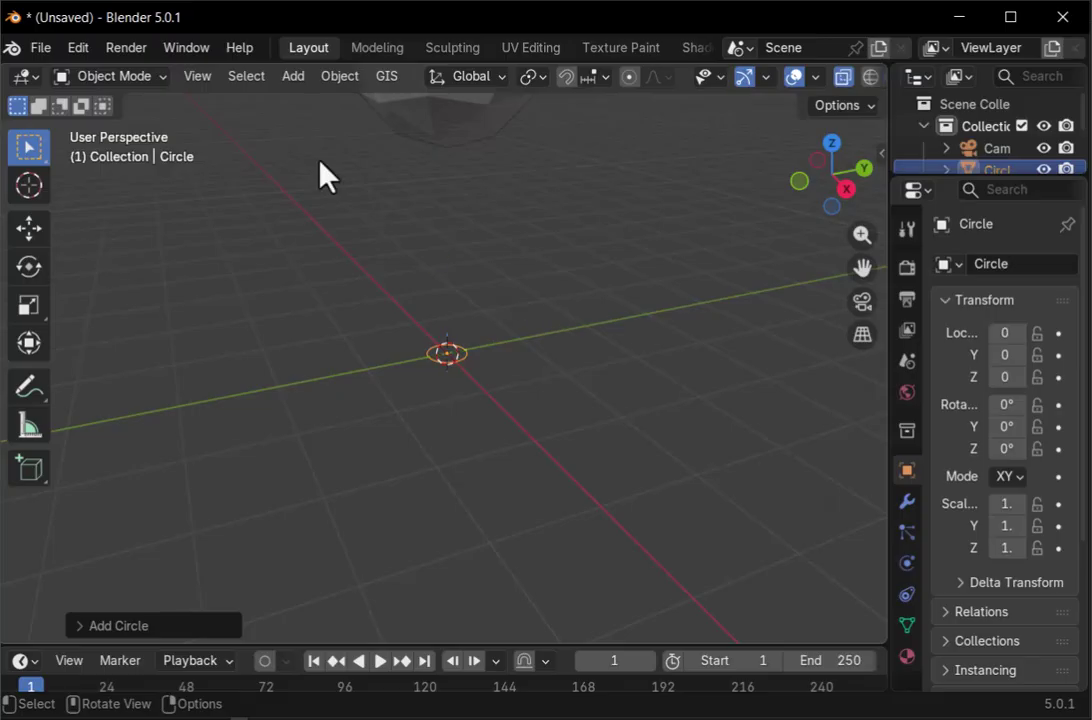
# Extrude the circle's vertices in Edit Mode straight up along Z into a tall tube reaching the underside of the icosphere
pyautogui.press('Tab')
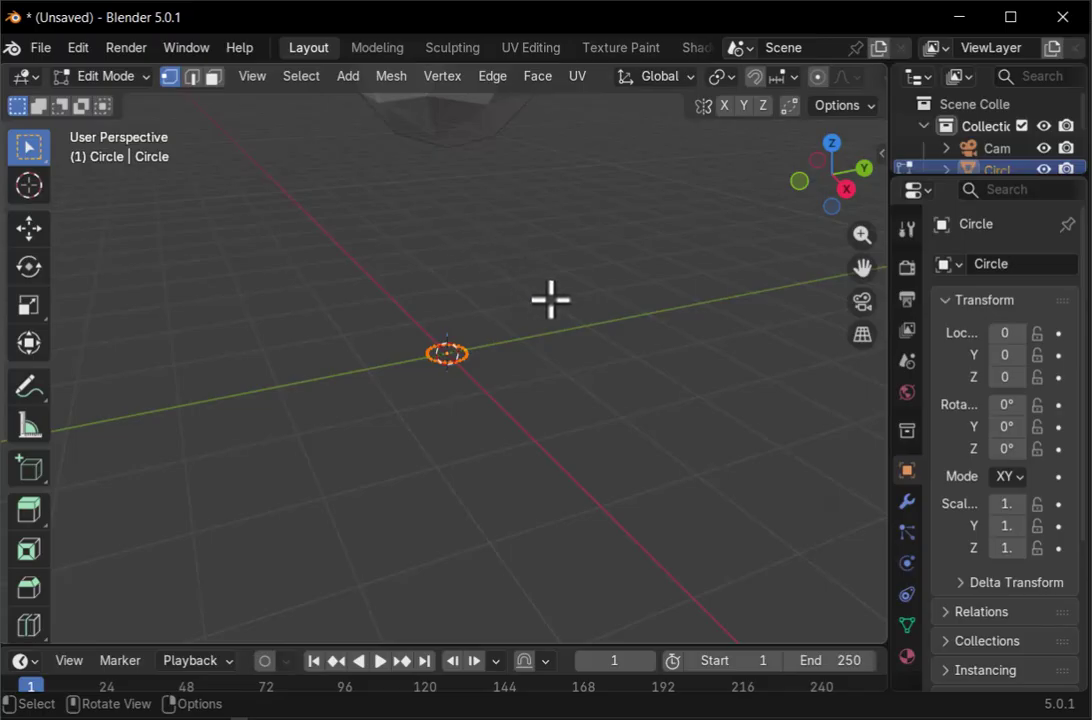
pyautogui.press('g')
pyautogui.press('Escape')
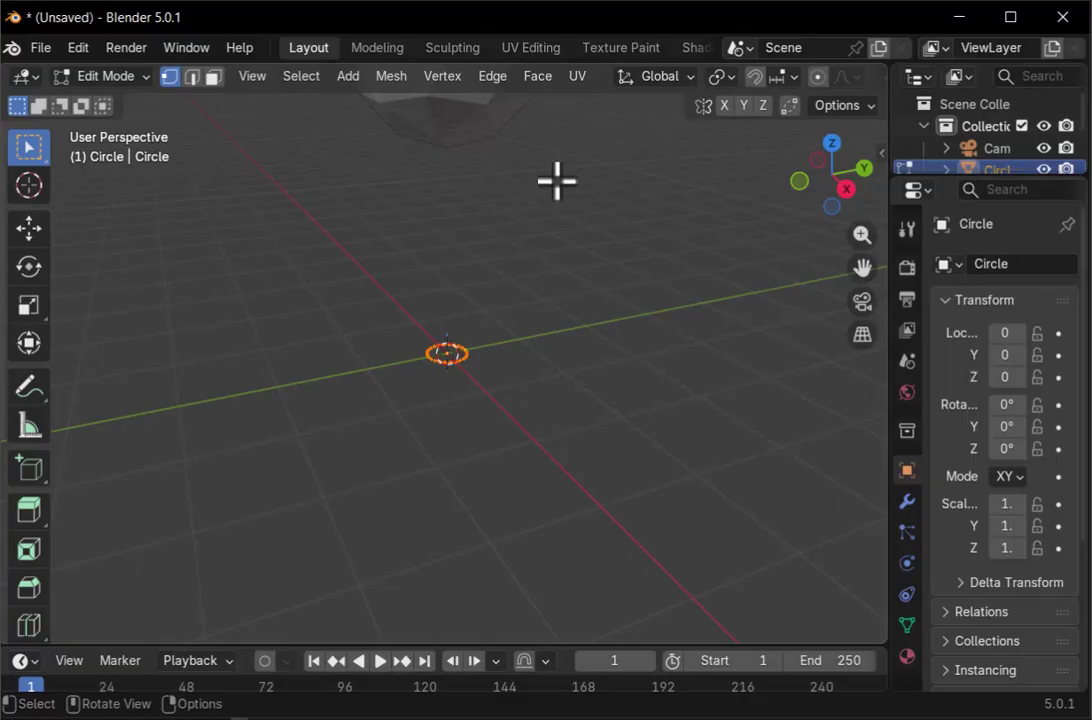
pyautogui.press('g')
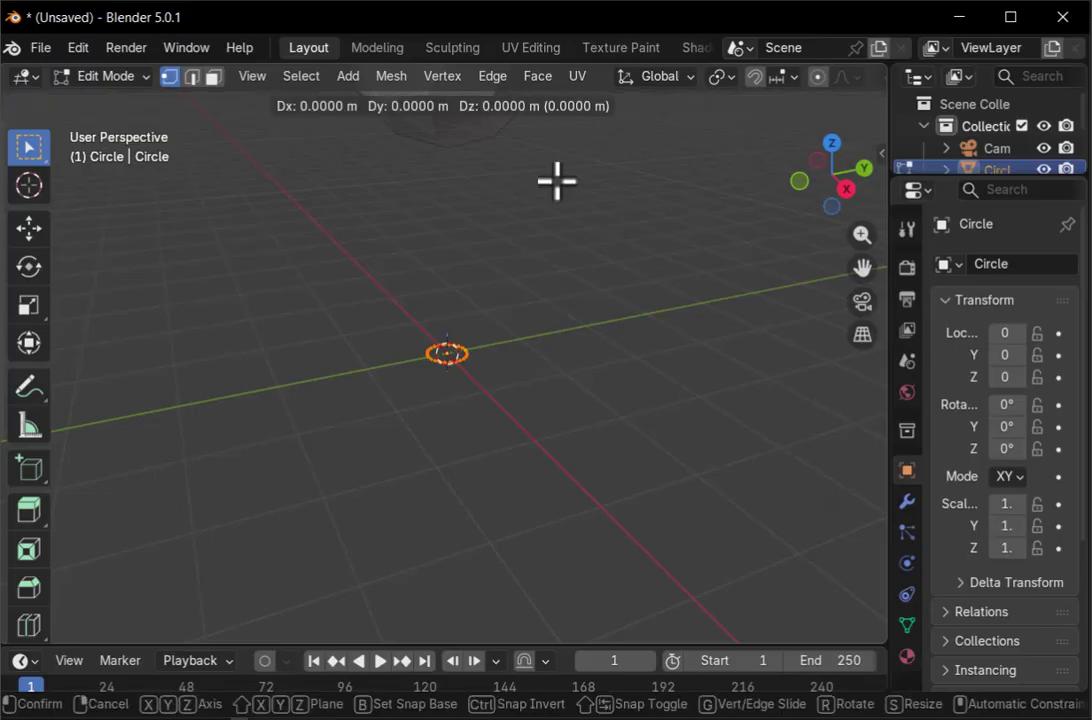
pyautogui.press('z')
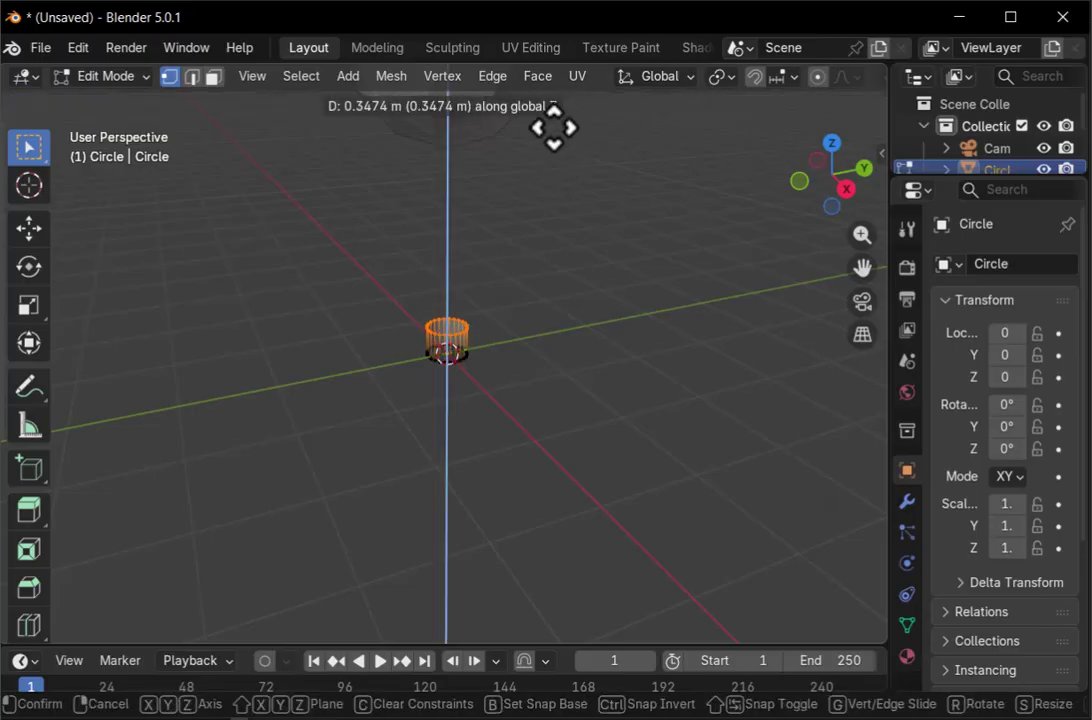
pyautogui.click(535, 533)
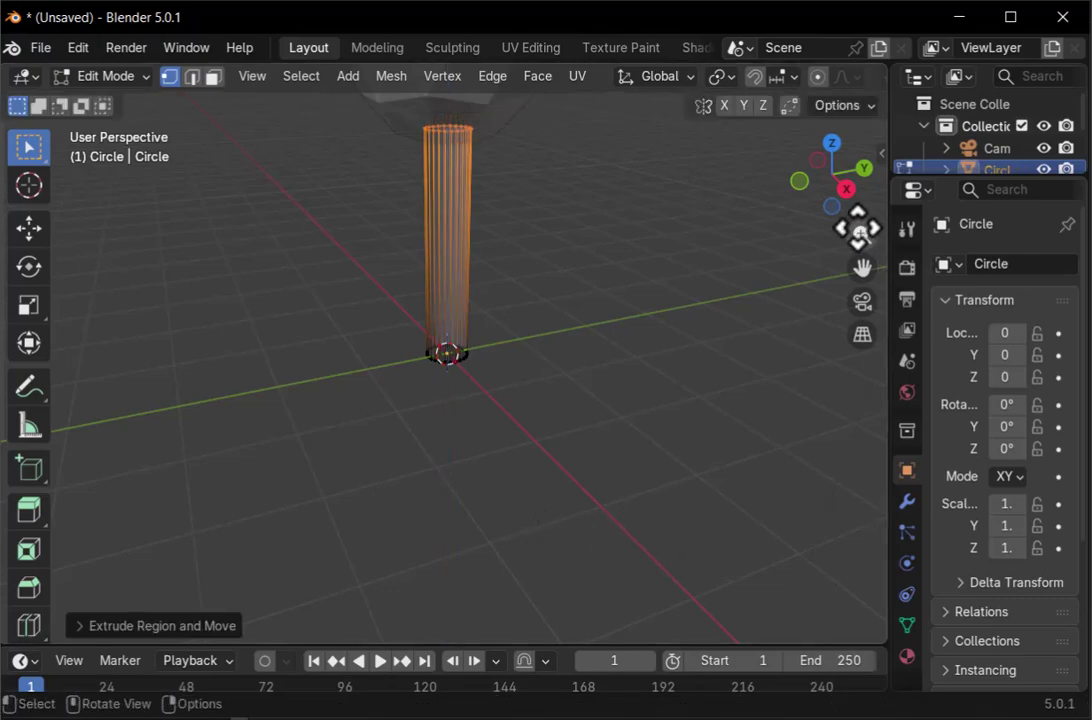
# In right orthographic view, divide the tube into eight equal segments with seven horizontal loop cuts
pyautogui.click(846, 188)
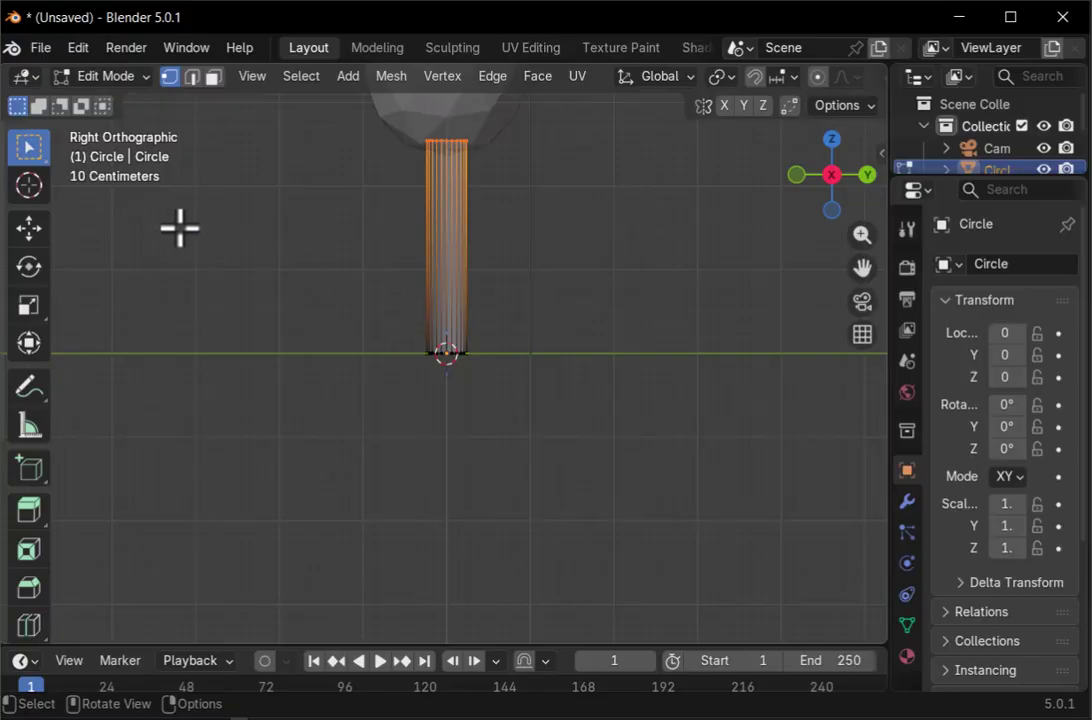
pyautogui.click(344, 312)
pyautogui.moveTo(361, 324); pyautogui.dragTo(502, 374)
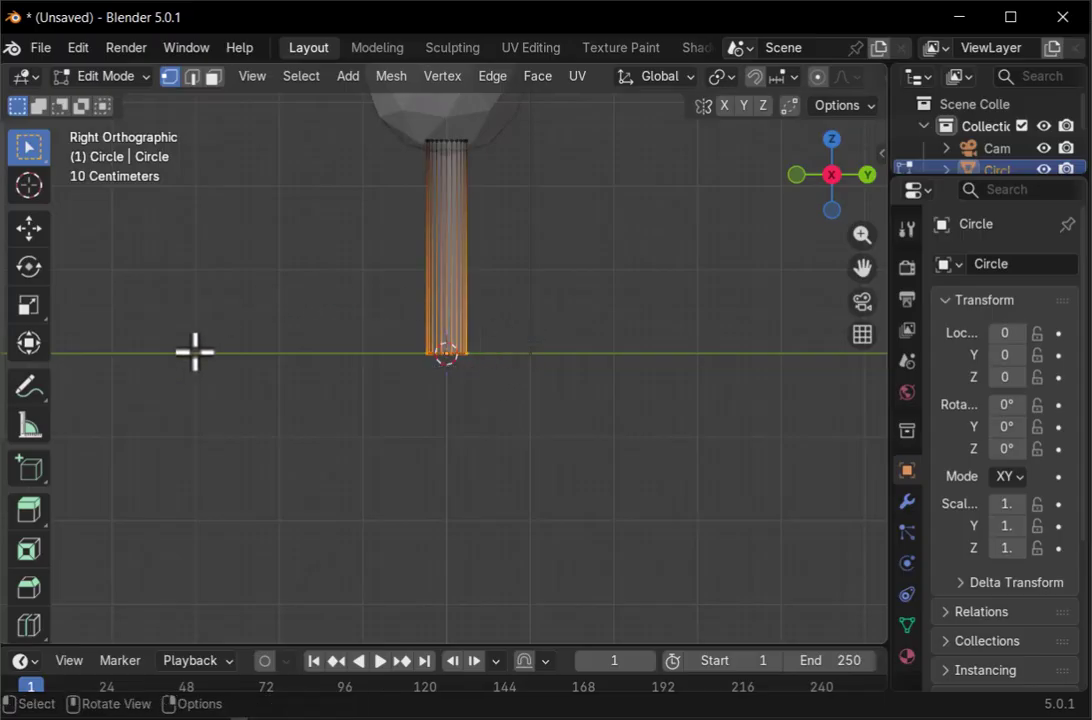
pyautogui.click(31, 625)
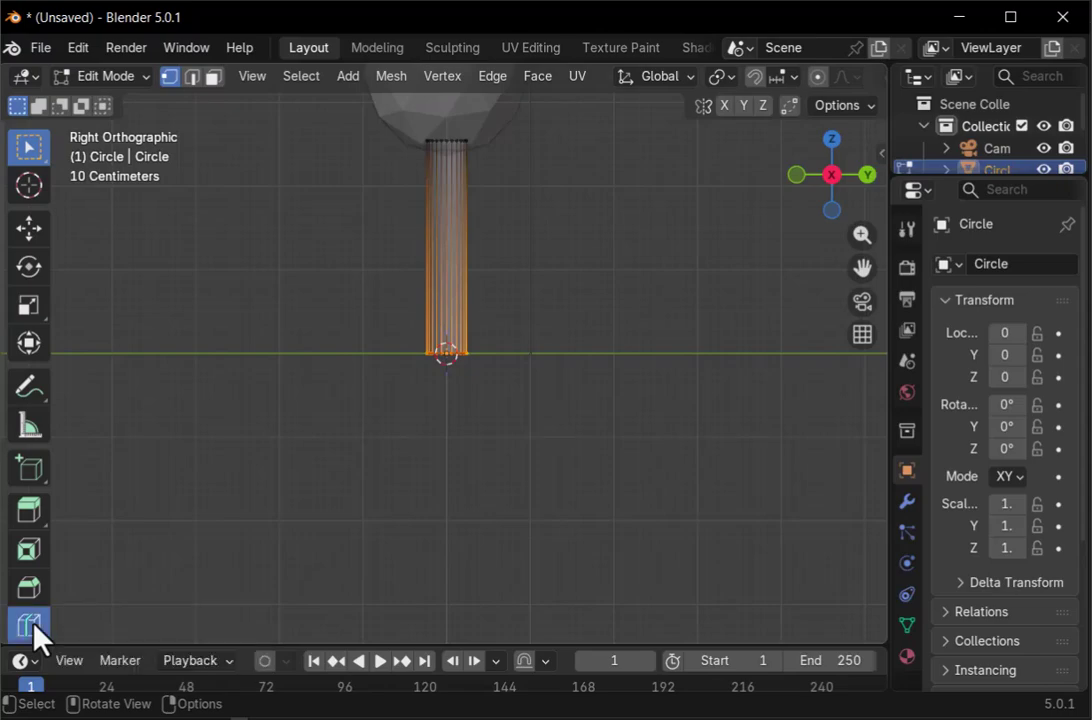
pyautogui.moveTo(446, 263); pyautogui.dragTo(448, 214)
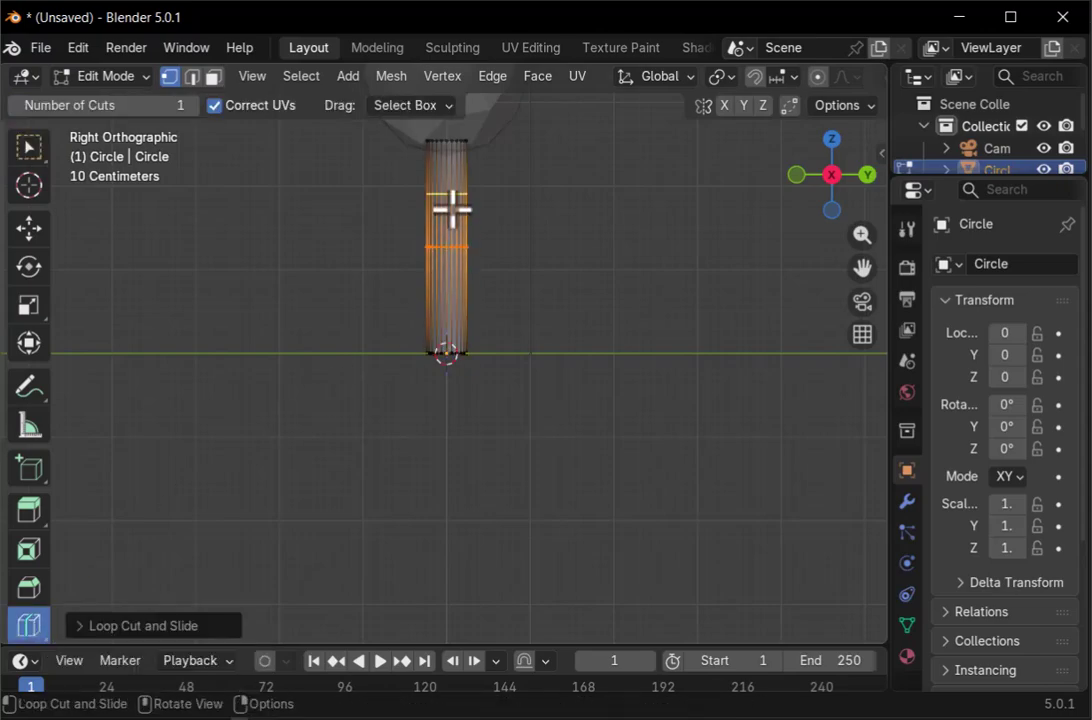
pyautogui.click(455, 285)
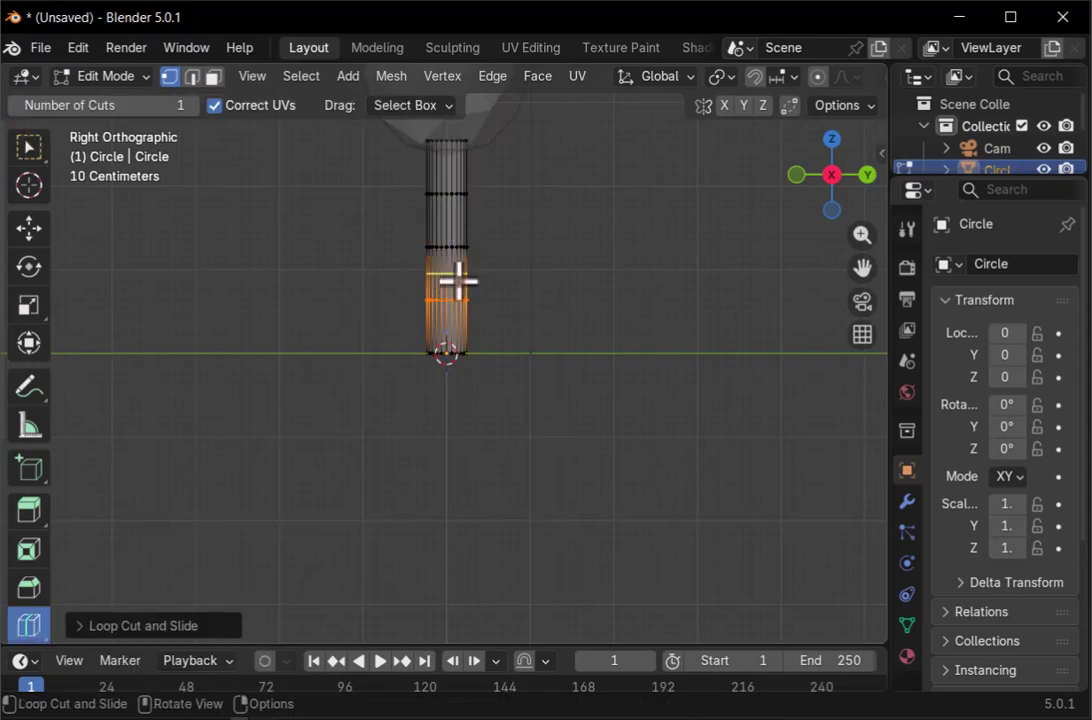
pyautogui.moveTo(453, 172); pyautogui.dragTo(446, 219)
pyautogui.click(451, 265)
pyautogui.moveTo(446, 312); pyautogui.dragTo(448, 326)
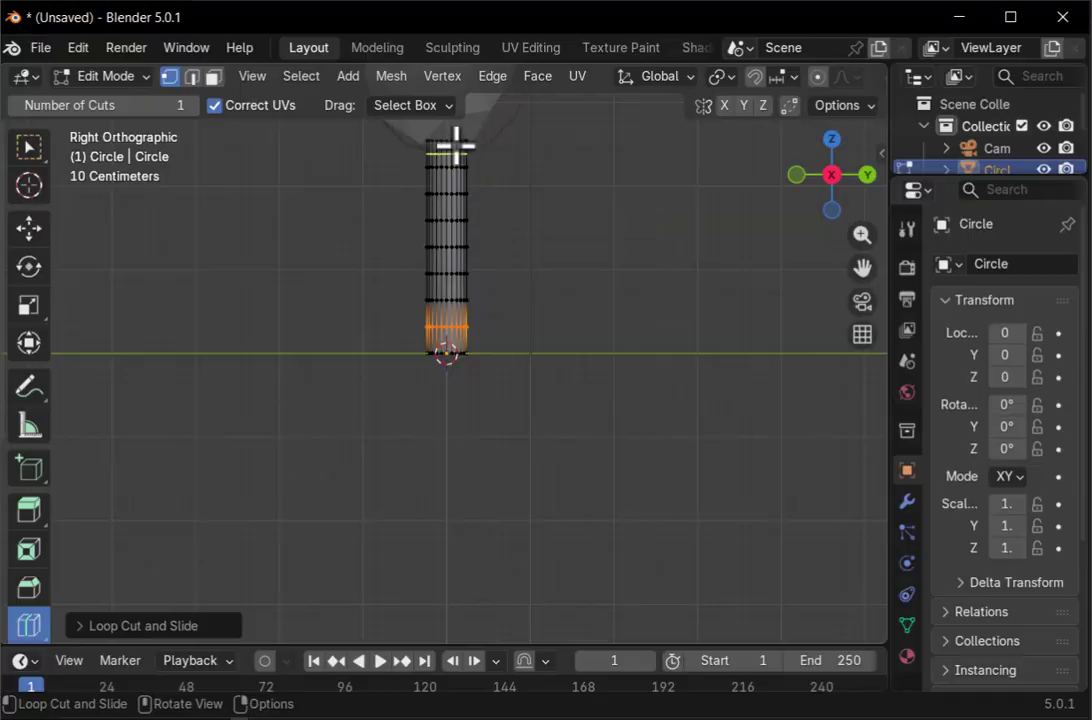
# Halve each of the tube's segments with another horizontal loop cut, return to box selection and deselect everything
pyautogui.moveTo(455, 150); pyautogui.dragTo(446, 316)
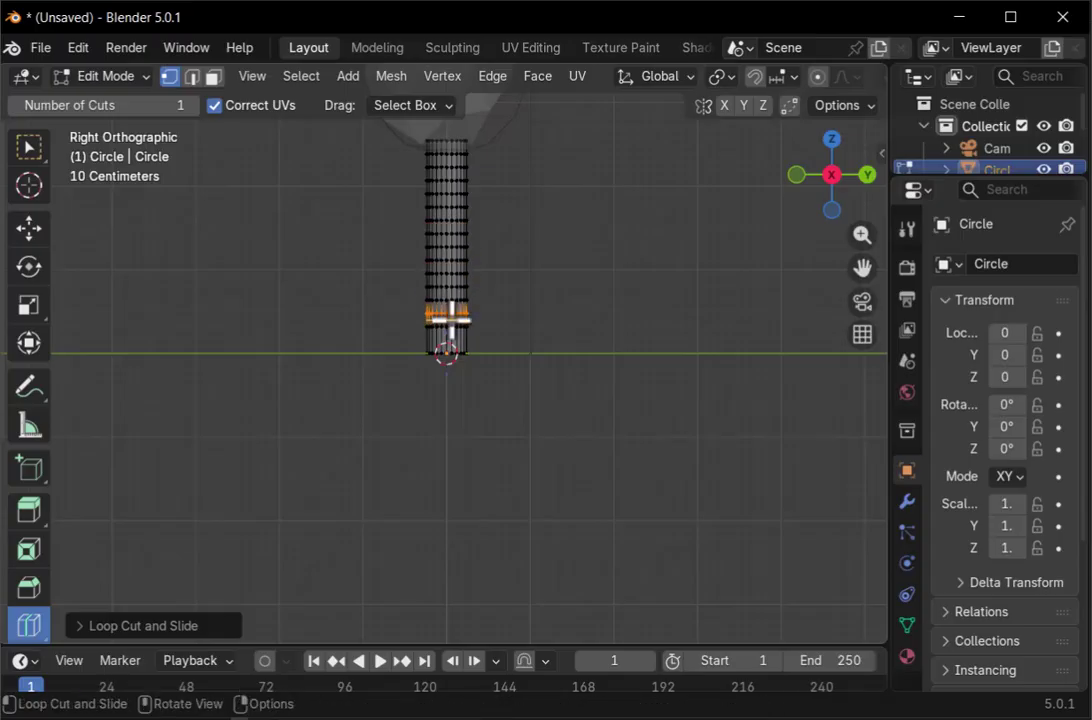
pyautogui.click(447, 340)
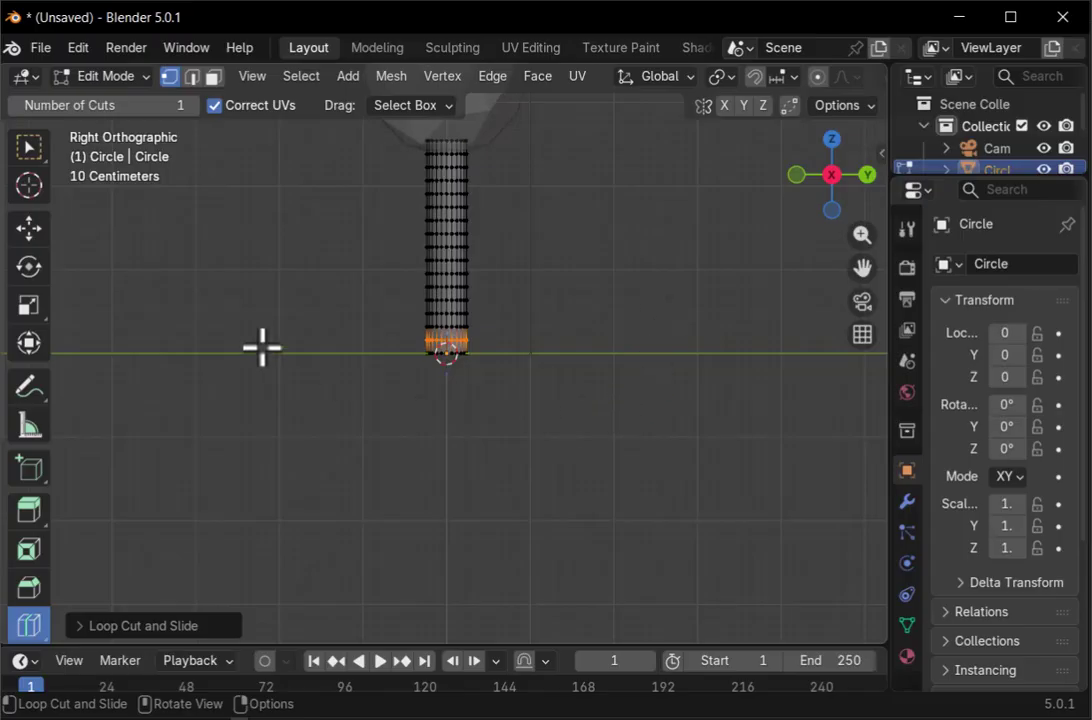
pyautogui.click(33, 148)
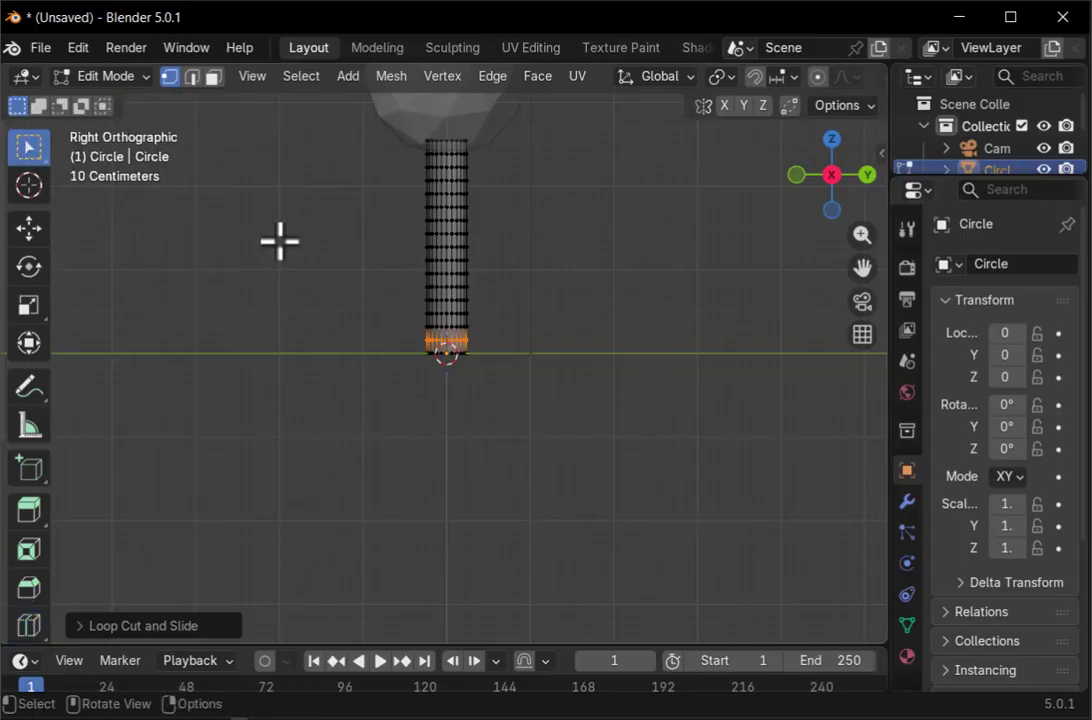
pyautogui.click(363, 280)
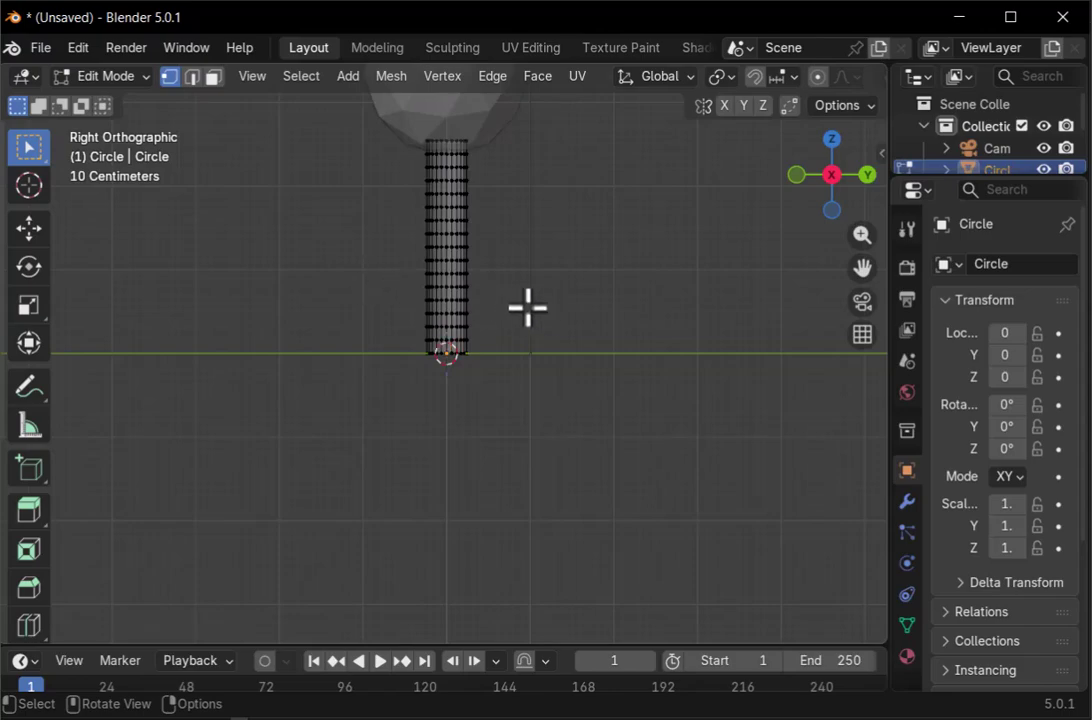
# Return to Object Mode and hide the icosphere in the viewport
pyautogui.scroll(3, 541, 310)
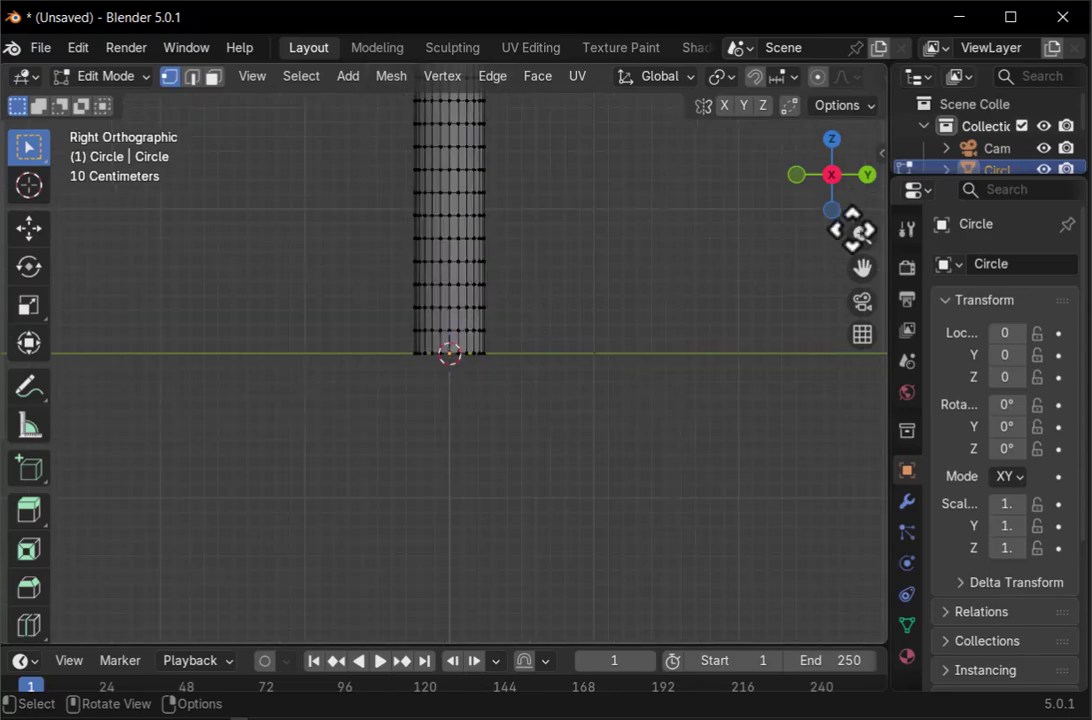
pyautogui.moveTo(861, 268); pyautogui.dragTo(556, 300)
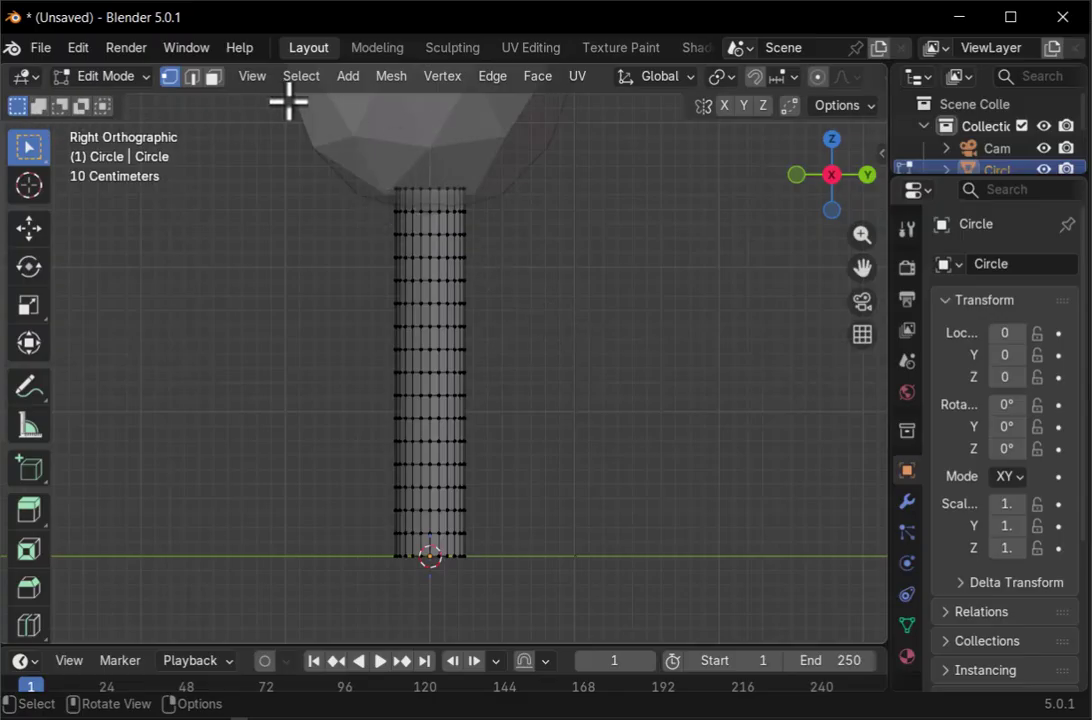
pyautogui.click(100, 78)
pyautogui.click(115, 101)
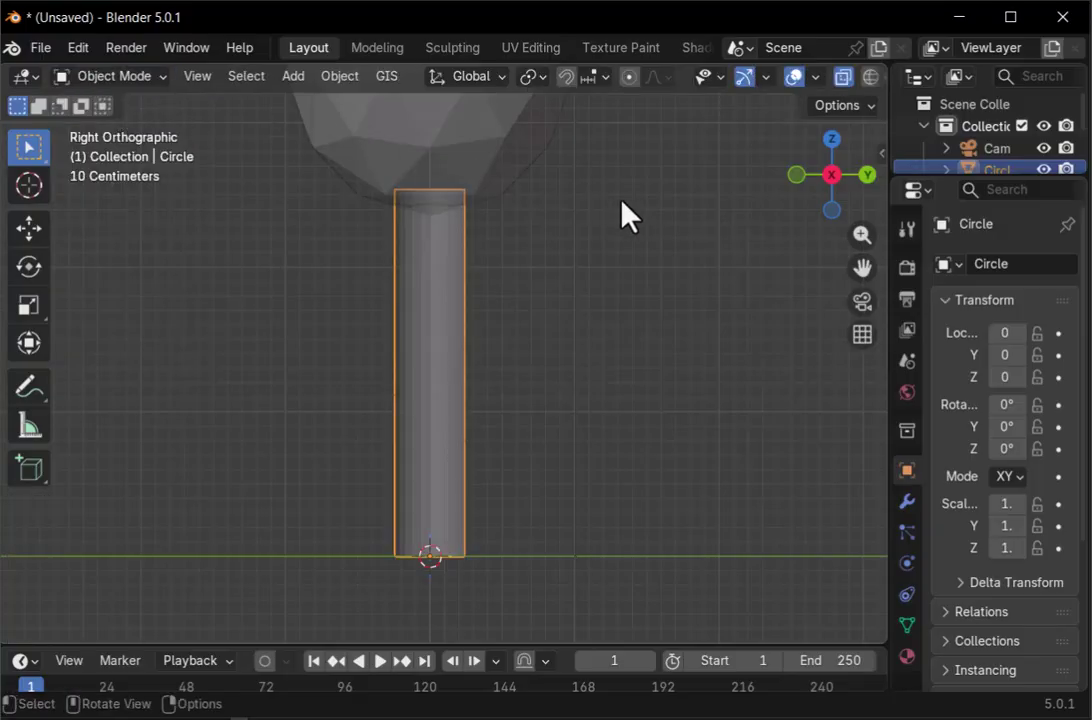
pyautogui.click(488, 150)
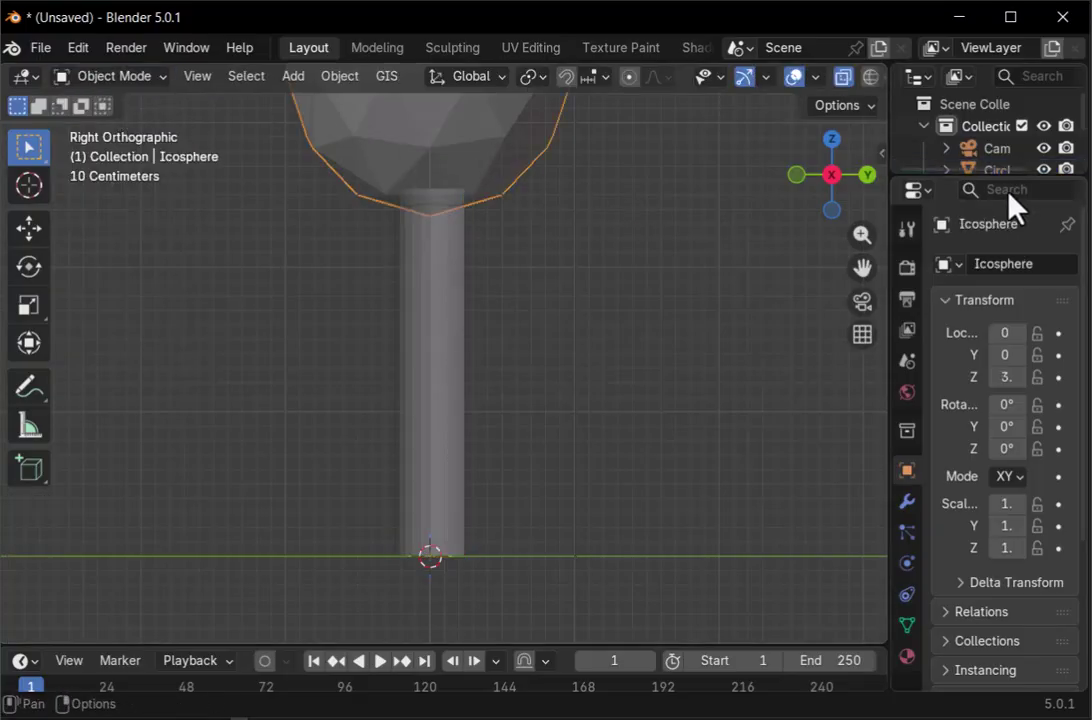
pyautogui.moveTo(1004, 177); pyautogui.dragTo(1018, 284)
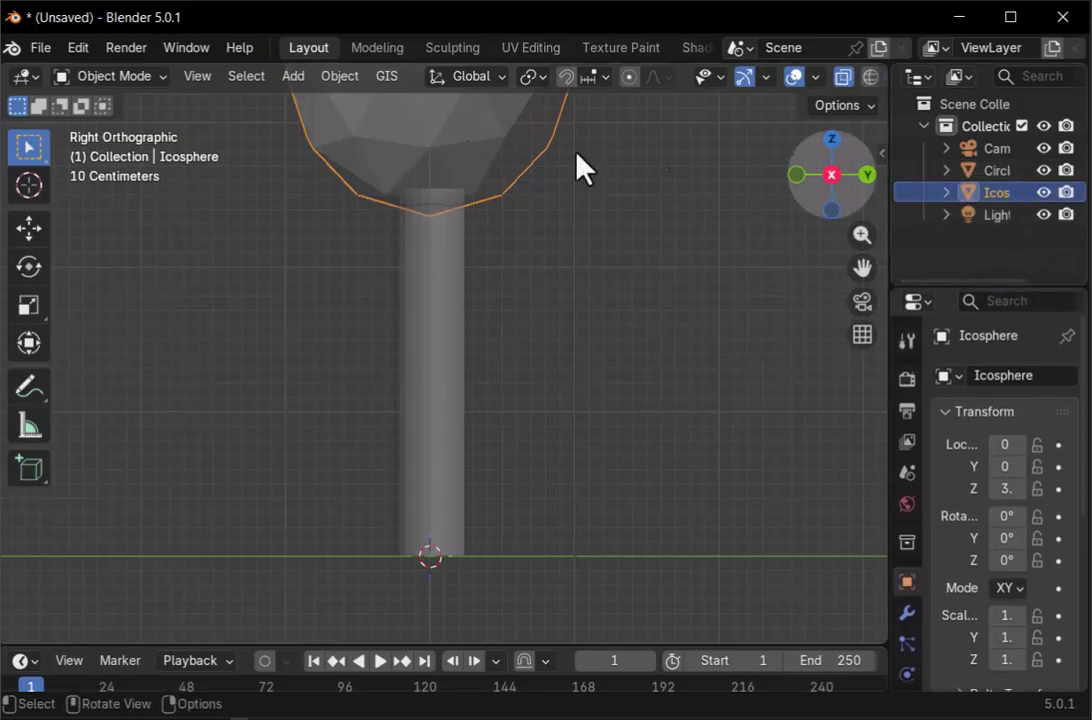
pyautogui.click(1043, 193)
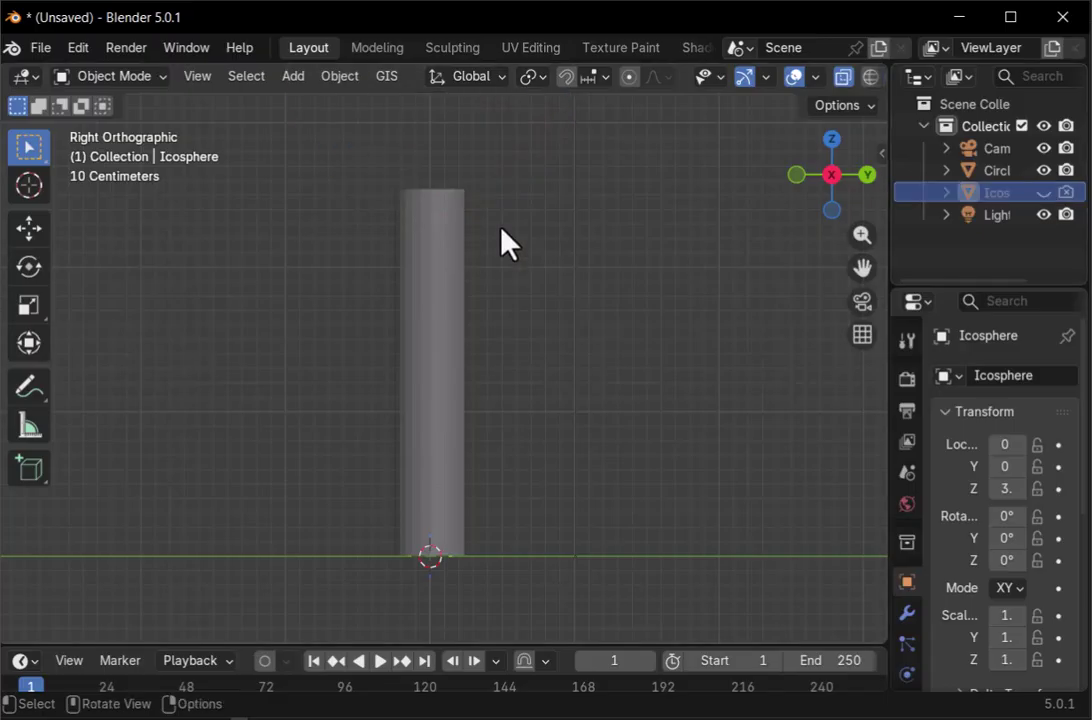
# Rename the circle object as Body
pyautogui.click(998, 172)
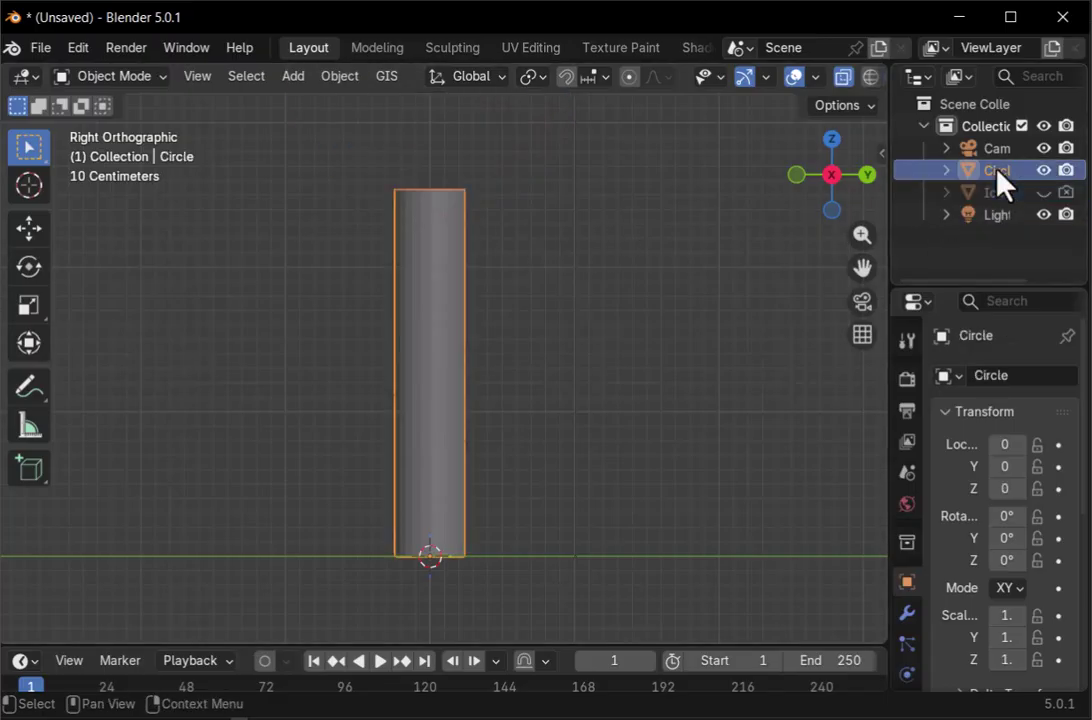
pyautogui.doubleClick(992, 172)
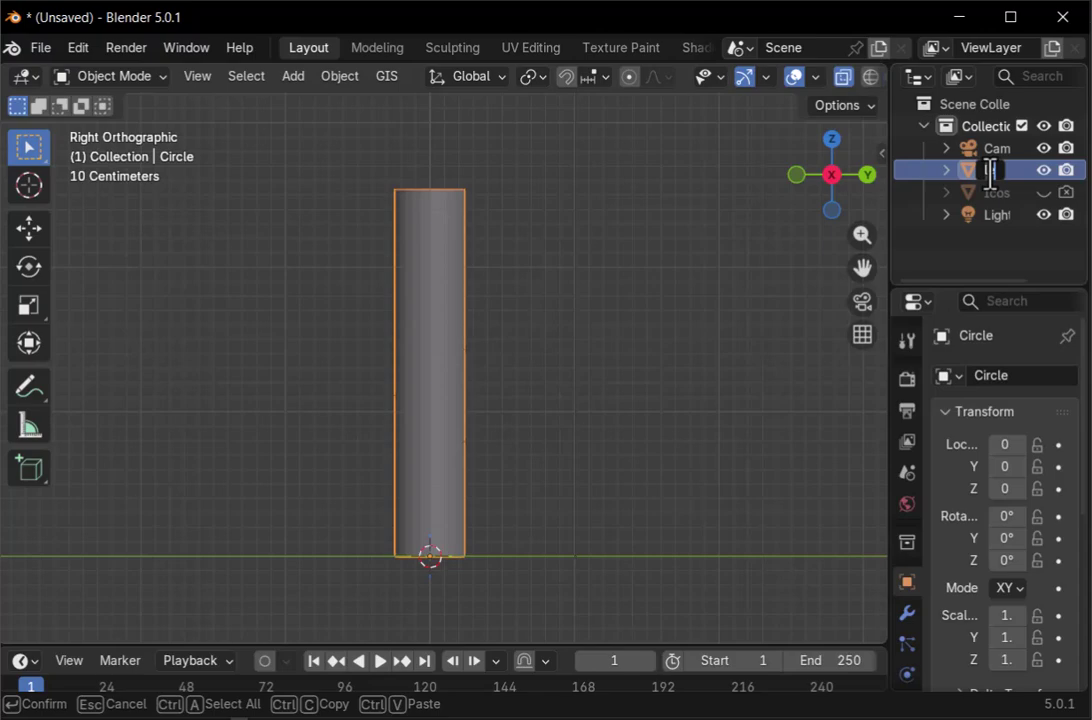
pyautogui.write('Body')
pyautogui.press('Return')
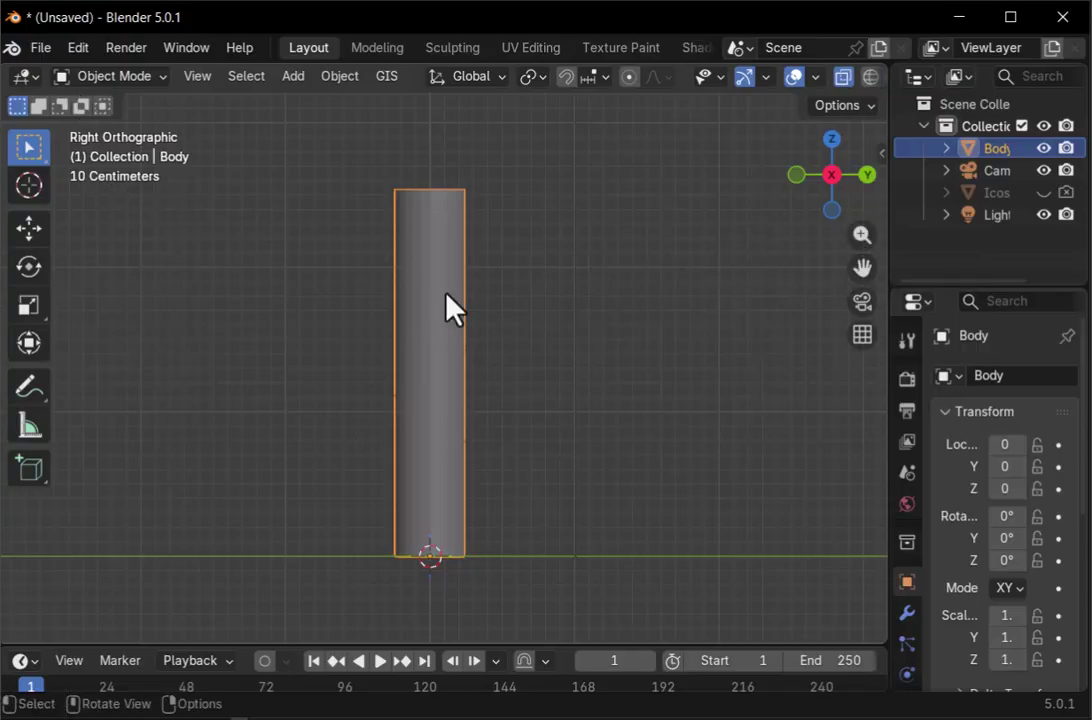
# In Edit Mode, box-select every second horizontal vertex ring of the Body, starting just below the top ring, eight rings in all
pyautogui.press('Tab')
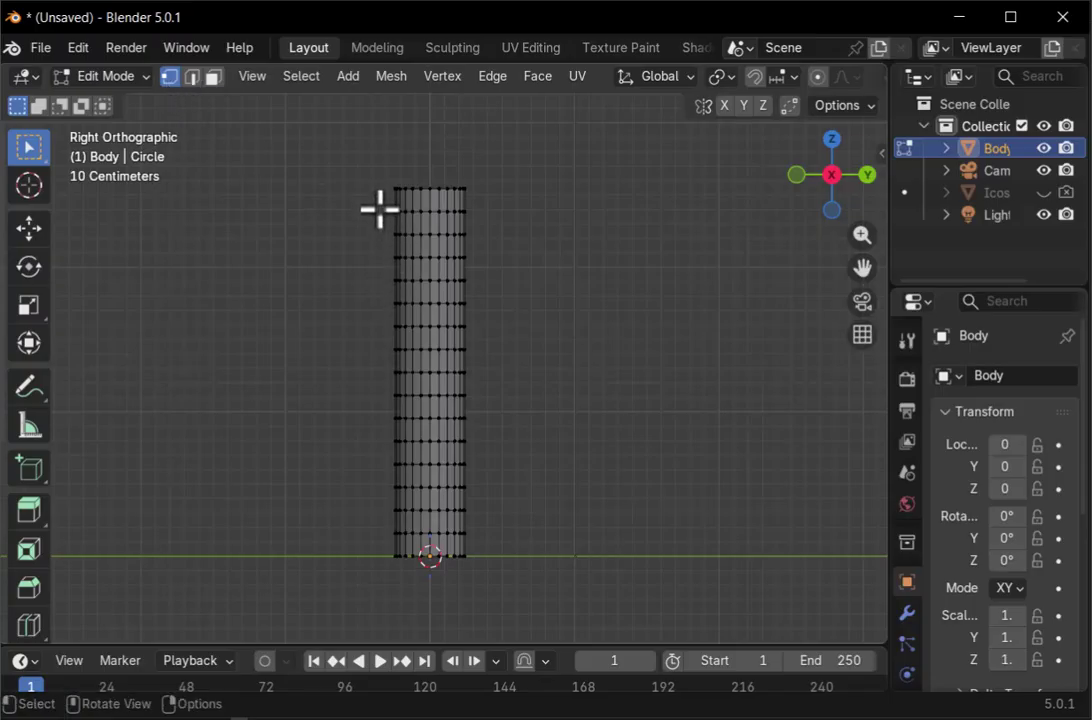
pyautogui.moveTo(380, 203); pyautogui.dragTo(492, 222)
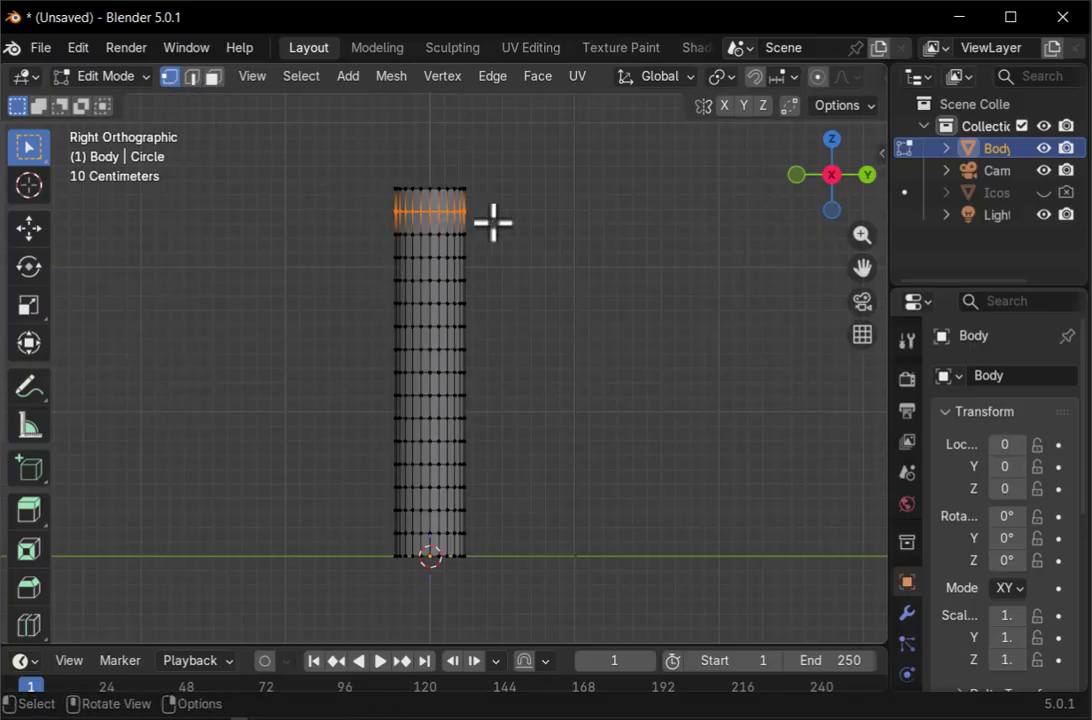
pyautogui.moveTo(877, 190)
pyautogui.mouseDown()
pyautogui.moveTo(803, 199)
pyautogui.moveTo(872, 190)
pyautogui.mouseUp()
pyautogui.click(858, 184)
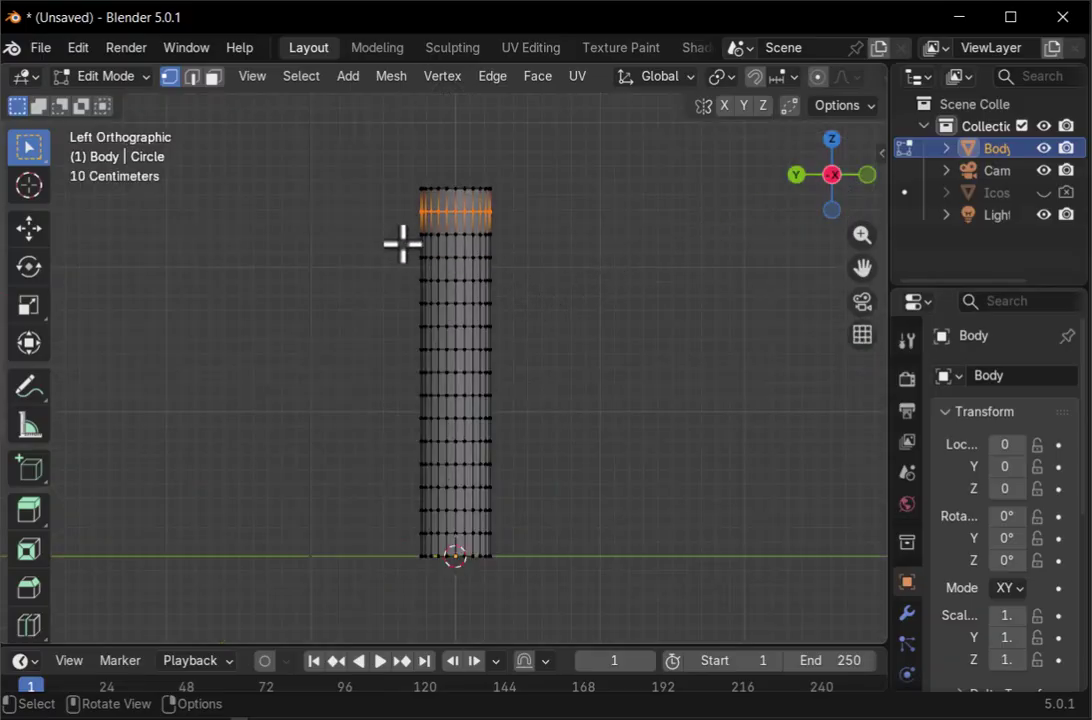
pyautogui.press('b')
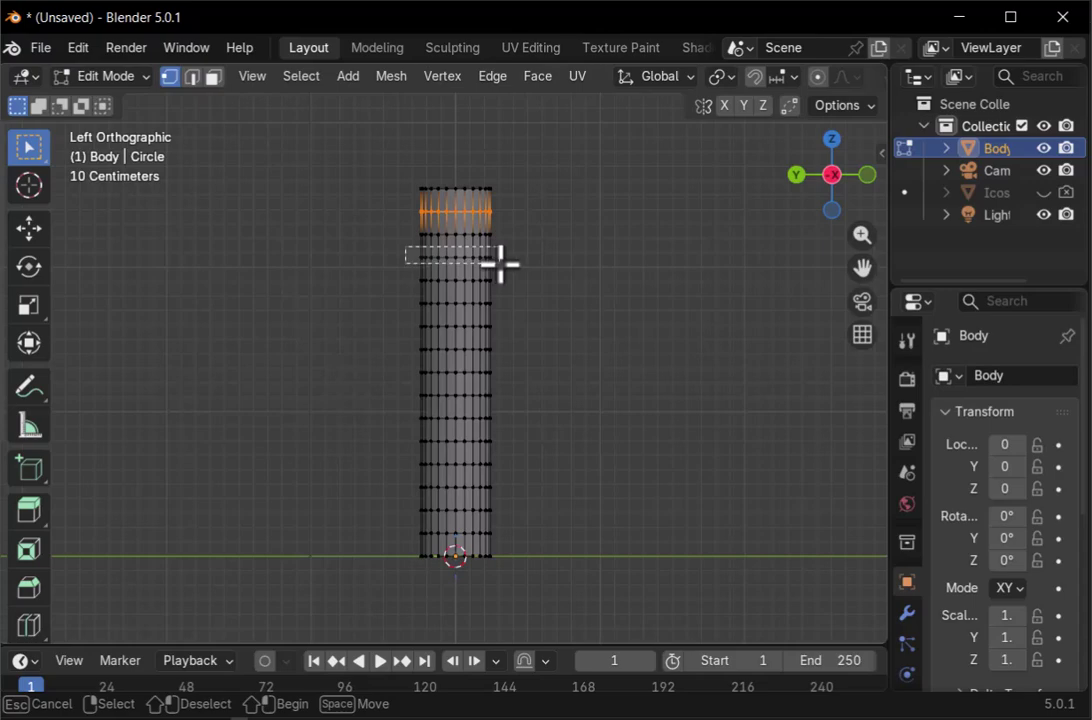
pyautogui.keyDown('shift'); pyautogui.moveTo(500, 262); pyautogui.dragTo(501, 263); pyautogui.keyUp('shift')
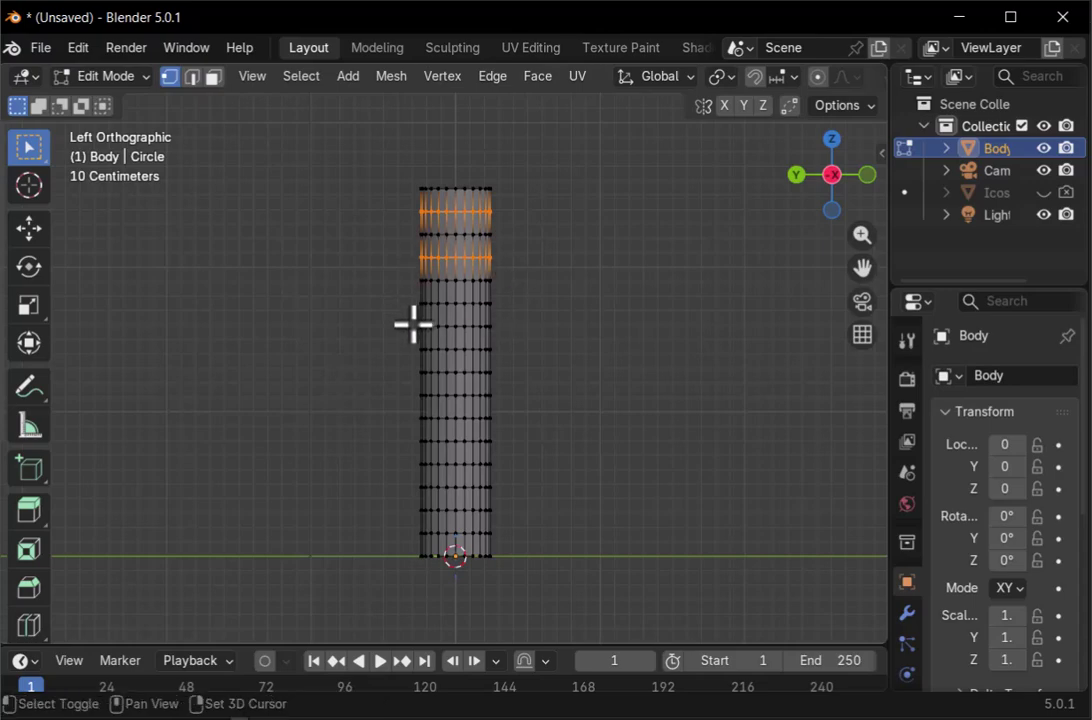
pyautogui.keyDown('shift'); pyautogui.moveTo(414, 291); pyautogui.dragTo(500, 317); pyautogui.keyUp('shift')
pyautogui.keyDown('shift'); pyautogui.moveTo(414, 344); pyautogui.dragTo(500, 362); pyautogui.keyUp('shift')
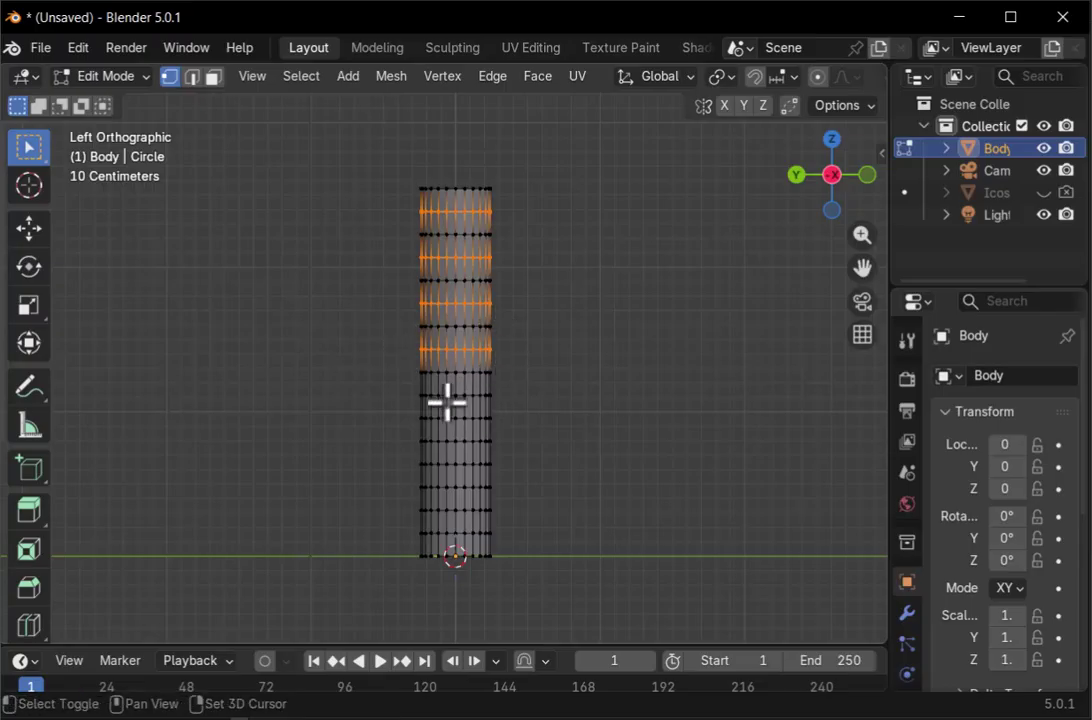
pyautogui.keyDown('shift'); pyautogui.moveTo(414, 391); pyautogui.dragTo(497, 409); pyautogui.keyUp('shift')
pyautogui.keyDown('shift'); pyautogui.moveTo(417, 440); pyautogui.dragTo(497, 445); pyautogui.keyUp('shift')
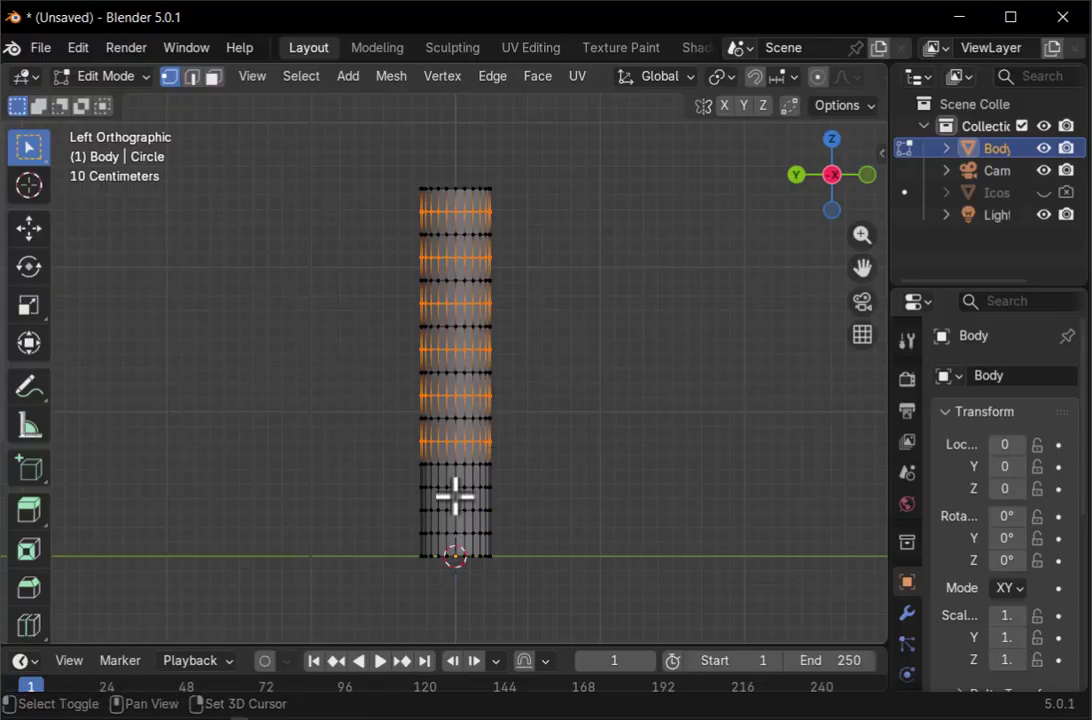
pyautogui.keyDown('shift'); pyautogui.moveTo(412, 482); pyautogui.dragTo(502, 488); pyautogui.keyUp('shift')
pyautogui.keyDown('shift'); pyautogui.moveTo(412, 532); pyautogui.dragTo(512, 534); pyautogui.keyUp('shift')
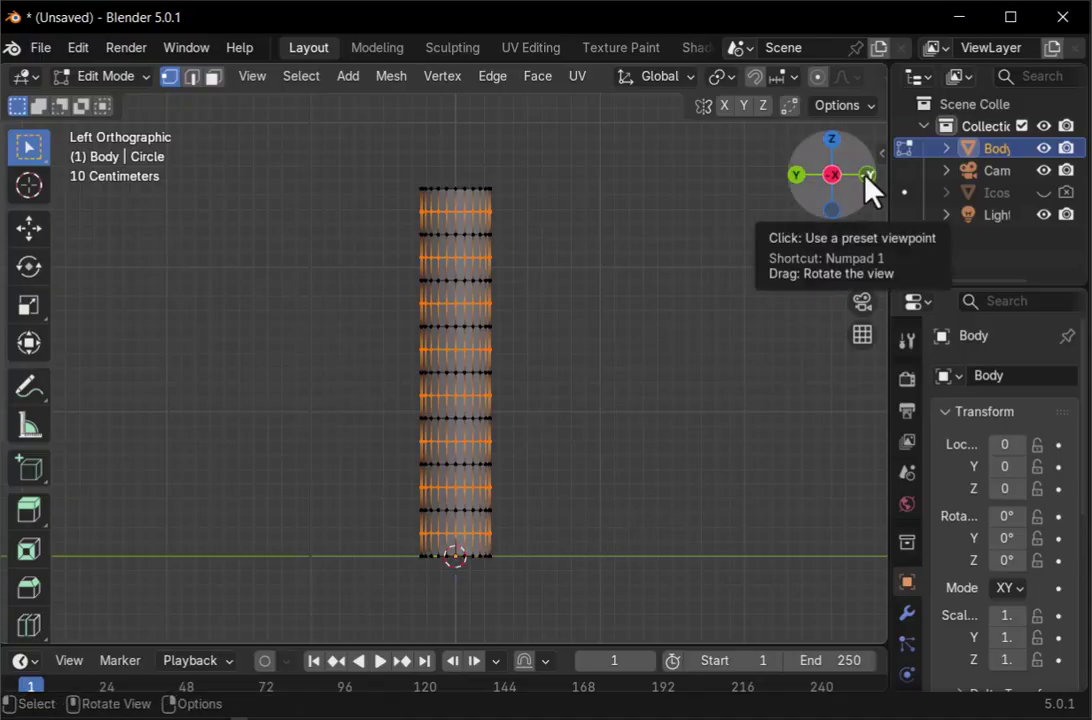
pyautogui.moveTo(868, 180); pyautogui.dragTo(850, 195)
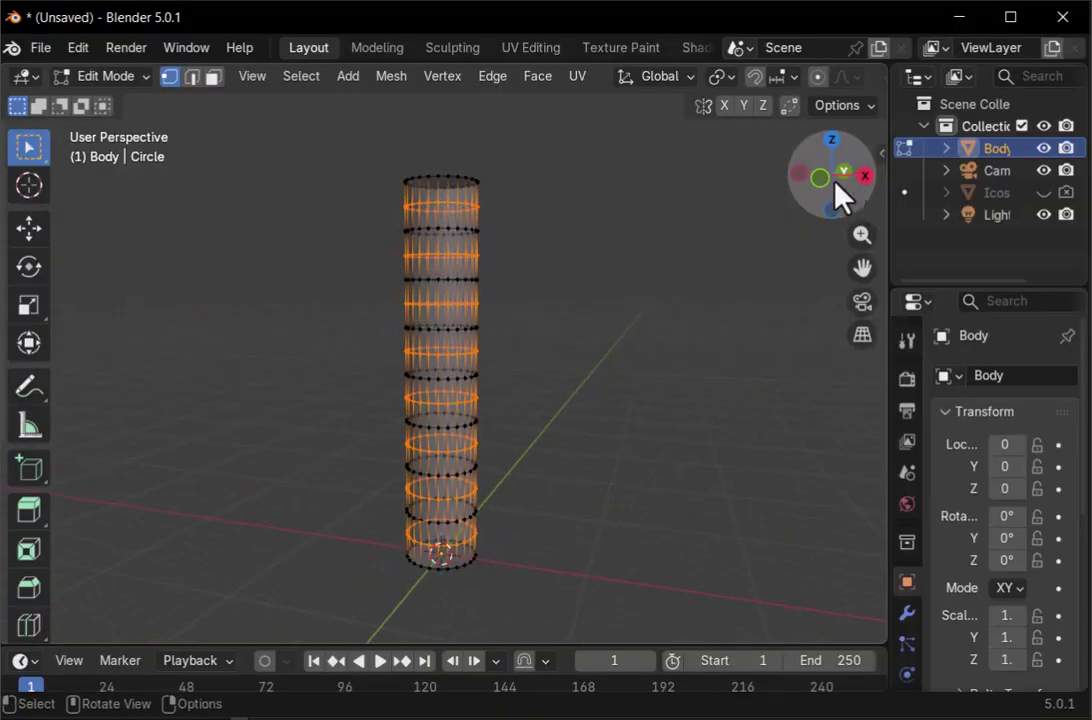
pyautogui.click(819, 177)
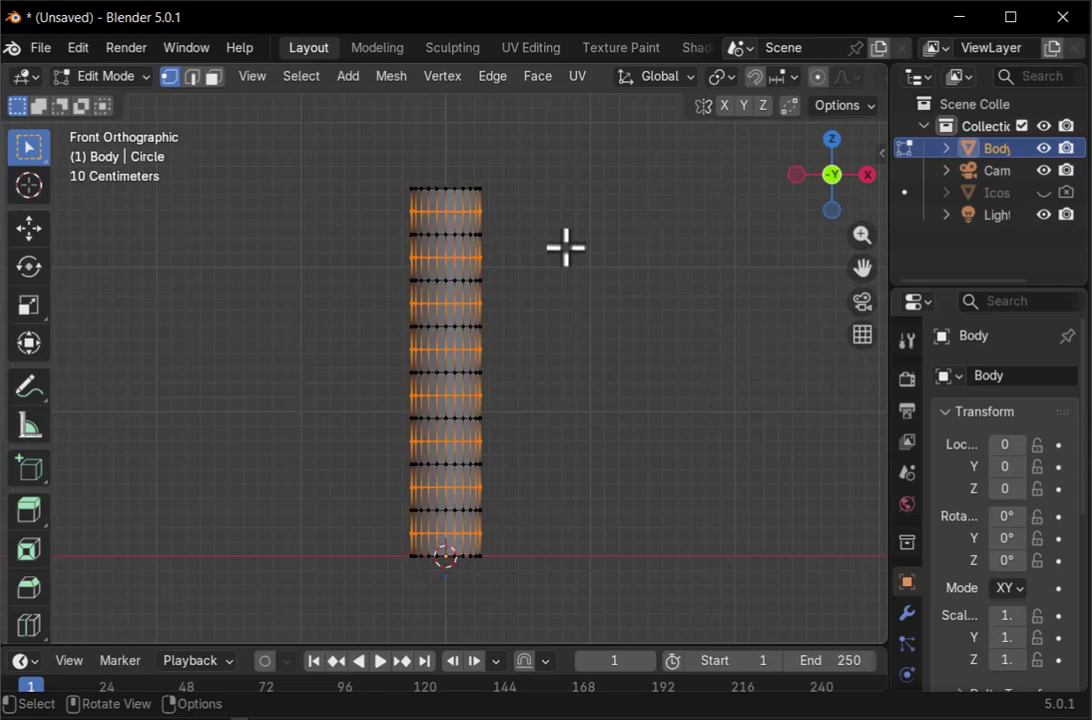
pyautogui.press('s')
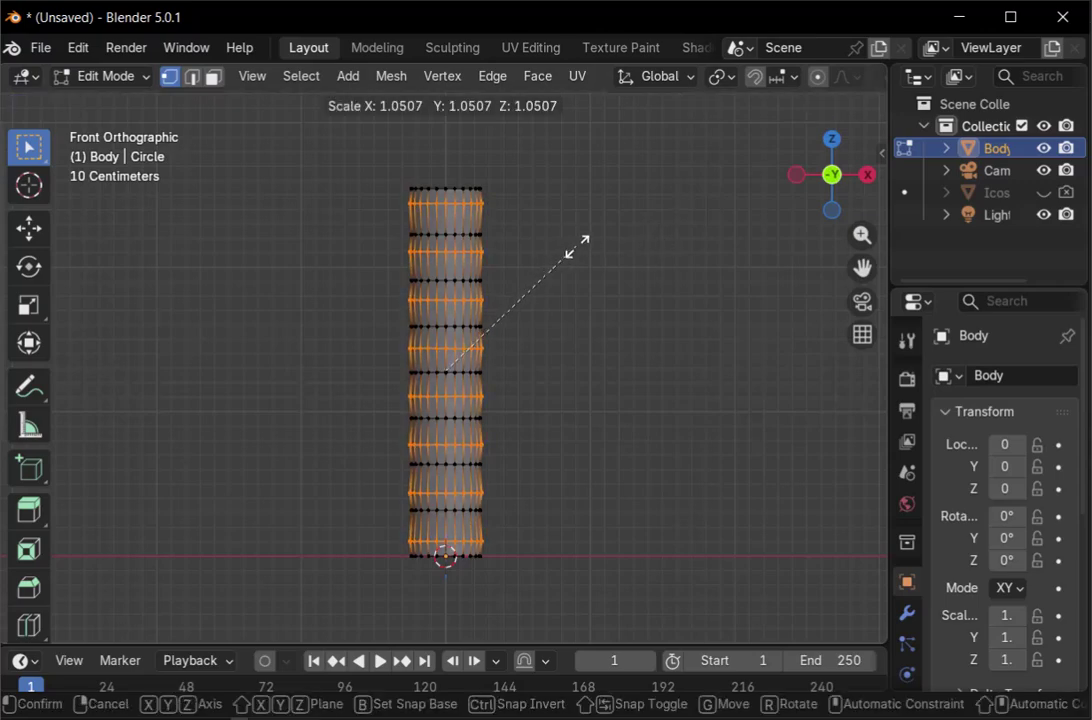
pyautogui.click(590, 270)
# Scale the selected rings outward around their individual origins by about 1.2 in right orthographic view and deselect everything
pyautogui.press('KP_3')
pyautogui.press('s')
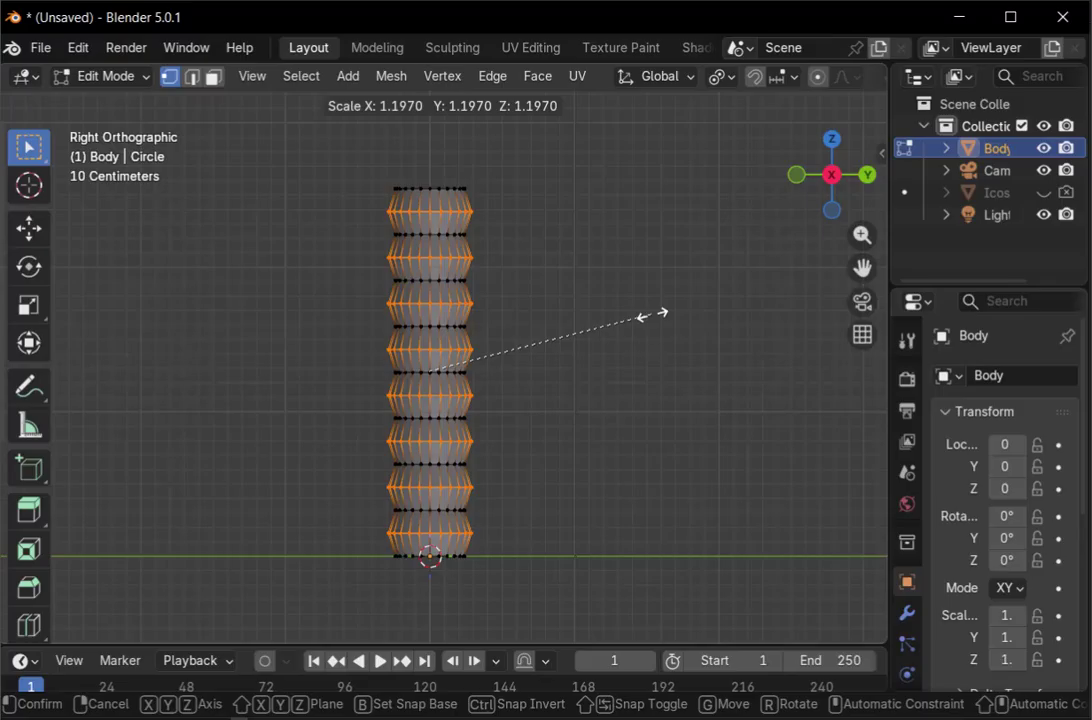
pyautogui.click(656, 314)
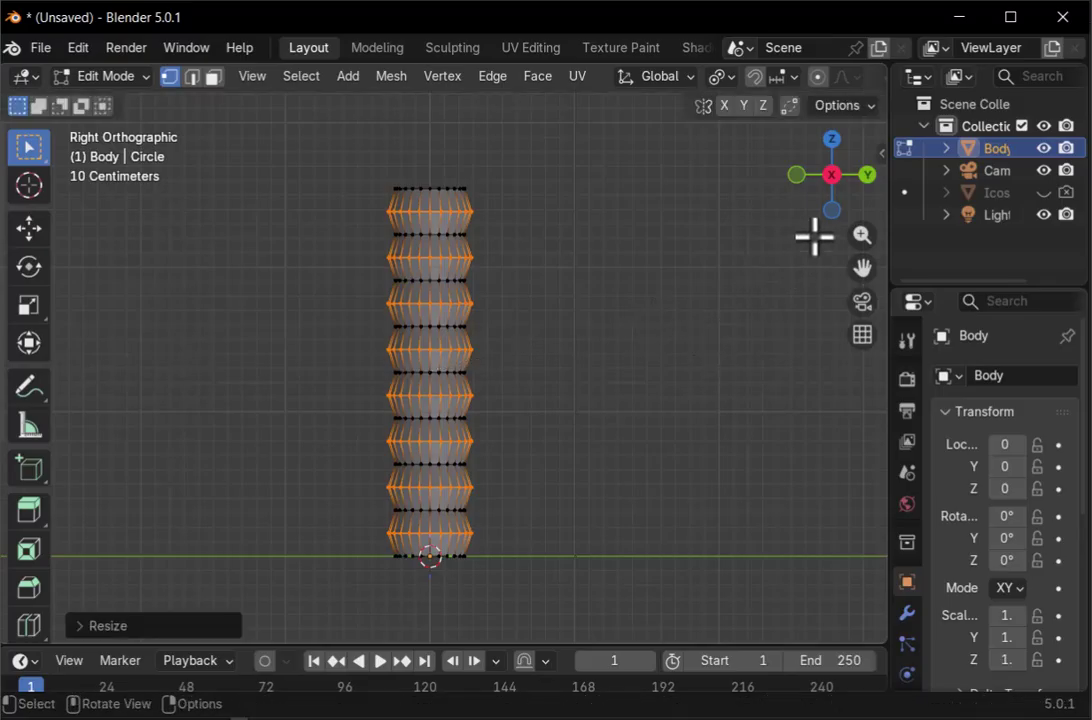
pyautogui.moveTo(836, 195); pyautogui.dragTo(770, 217)
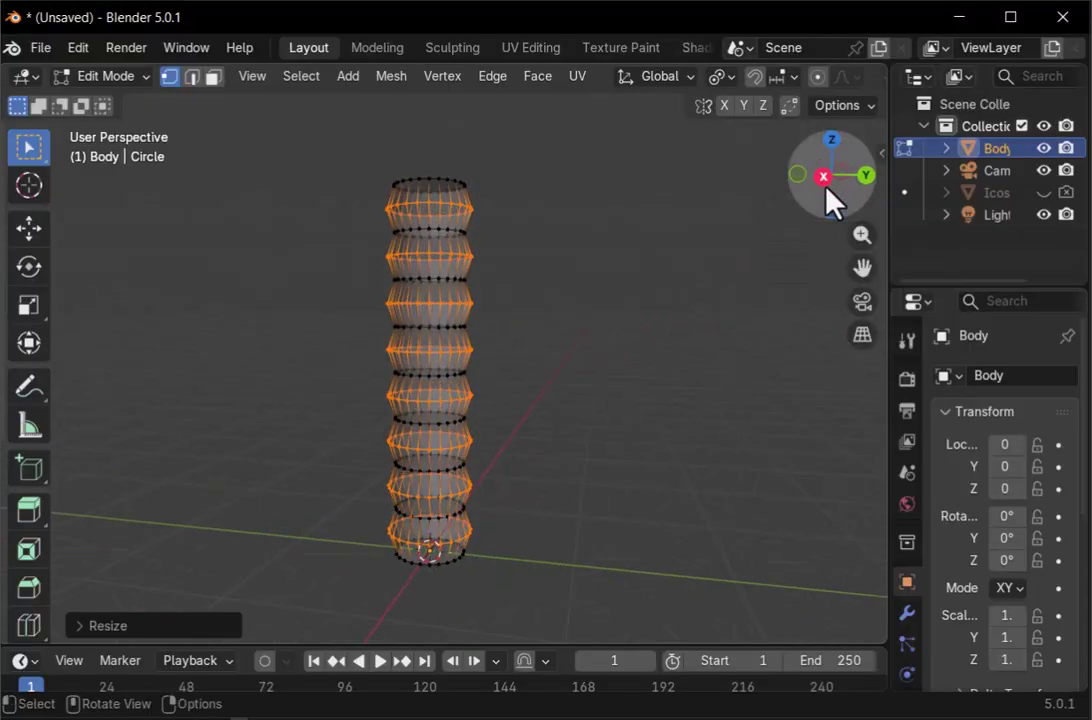
pyautogui.click(822, 179)
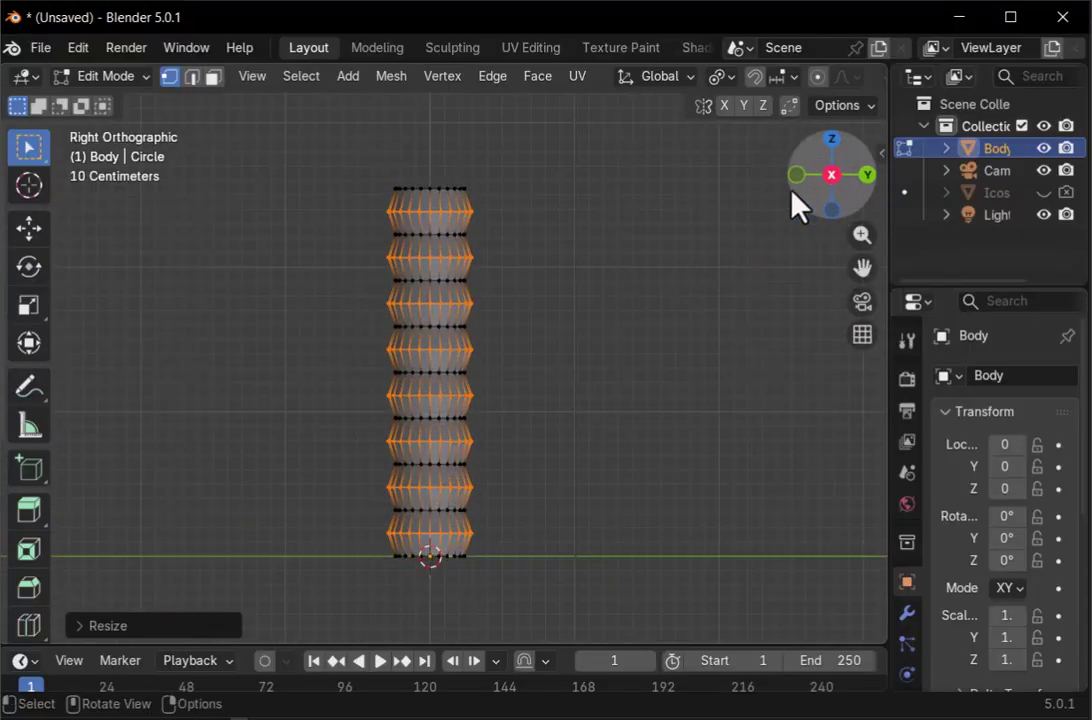
pyautogui.click(634, 317)
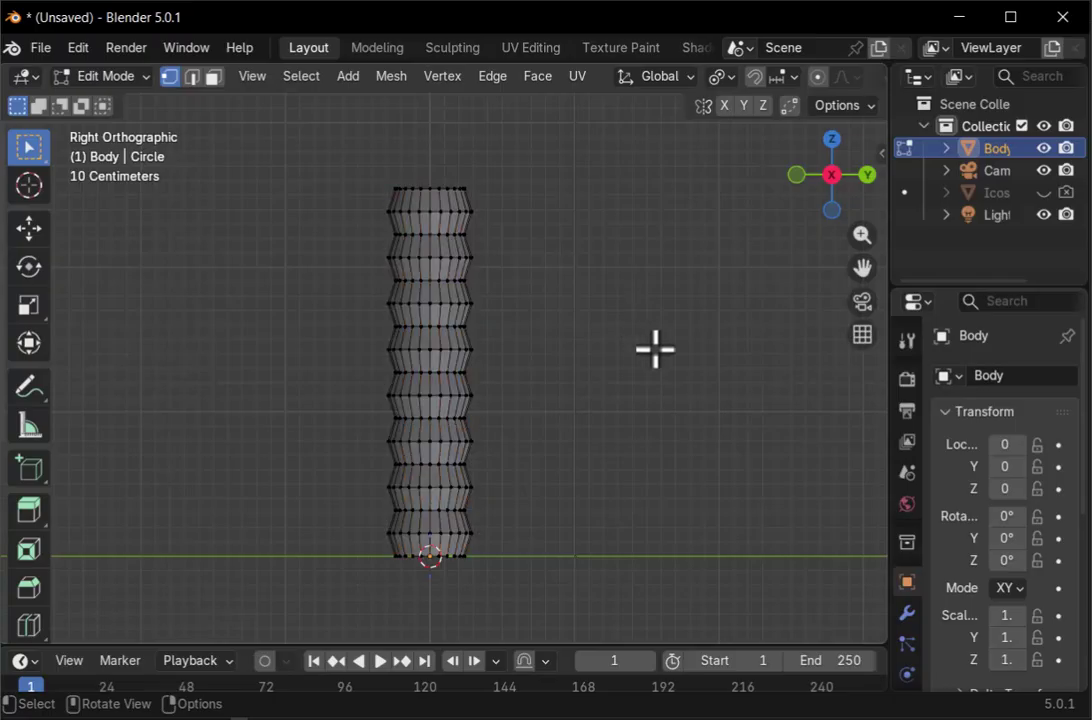
# Extrude the tube's bottom vertex ring in place and scale it outward to about three times its width as a flat flange
pyautogui.scroll(4, 575, 485)
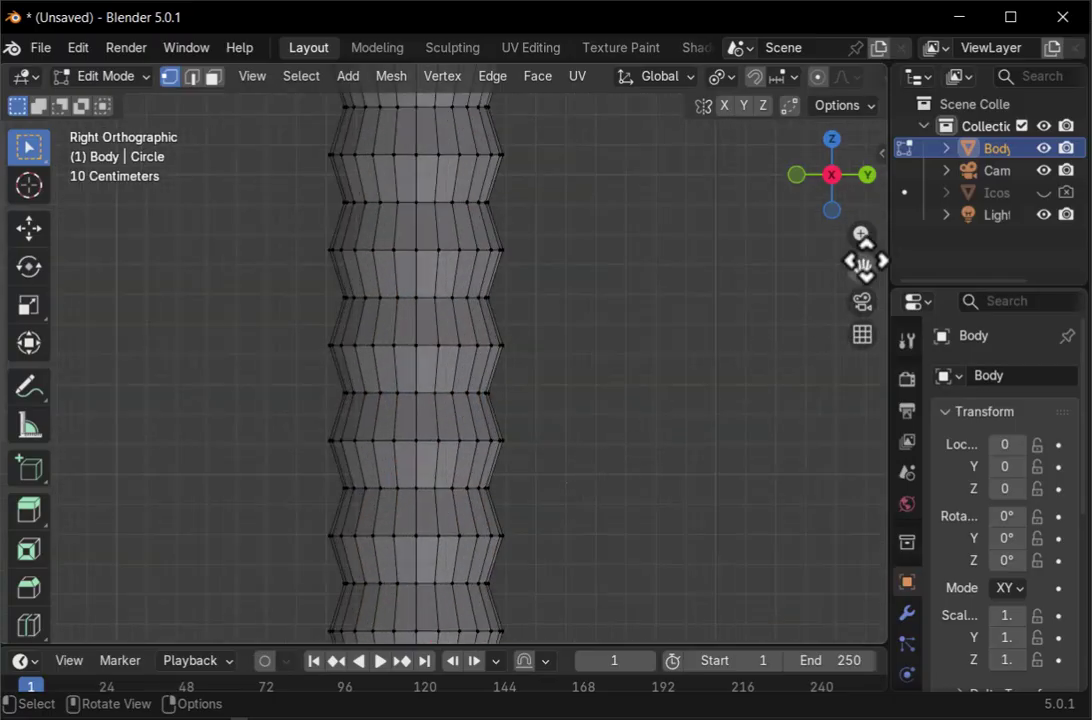
pyautogui.moveTo(860, 268); pyautogui.dragTo(870, 65)
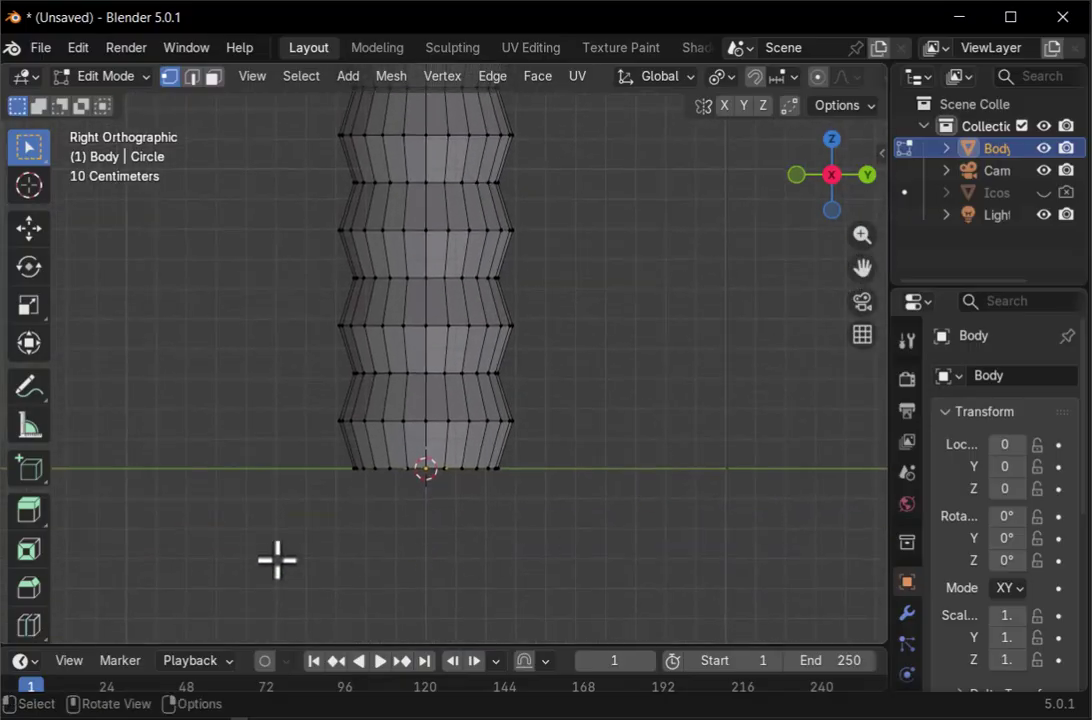
pyautogui.moveTo(319, 455); pyautogui.dragTo(592, 510)
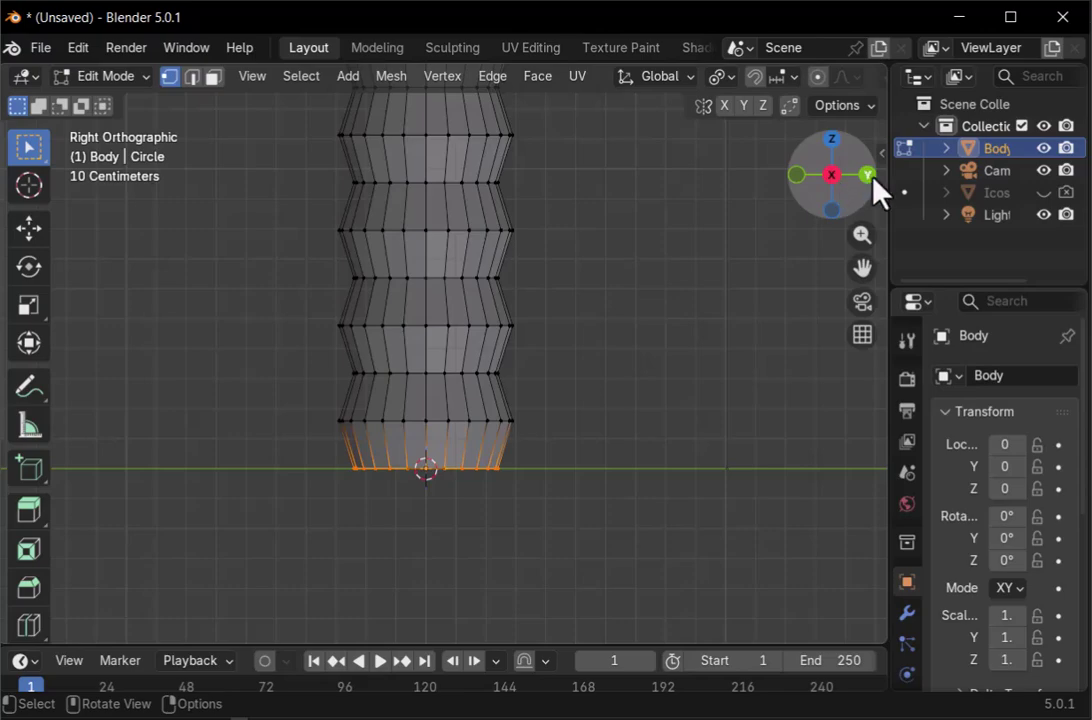
pyautogui.moveTo(871, 184); pyautogui.dragTo(793, 172)
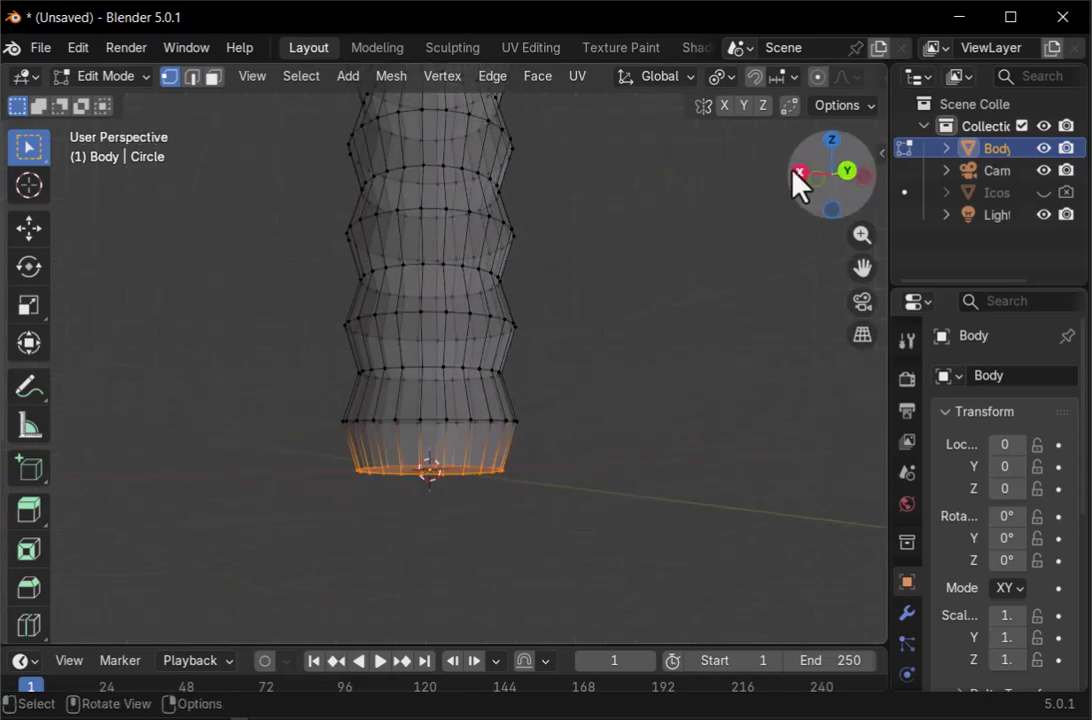
pyautogui.click(797, 172)
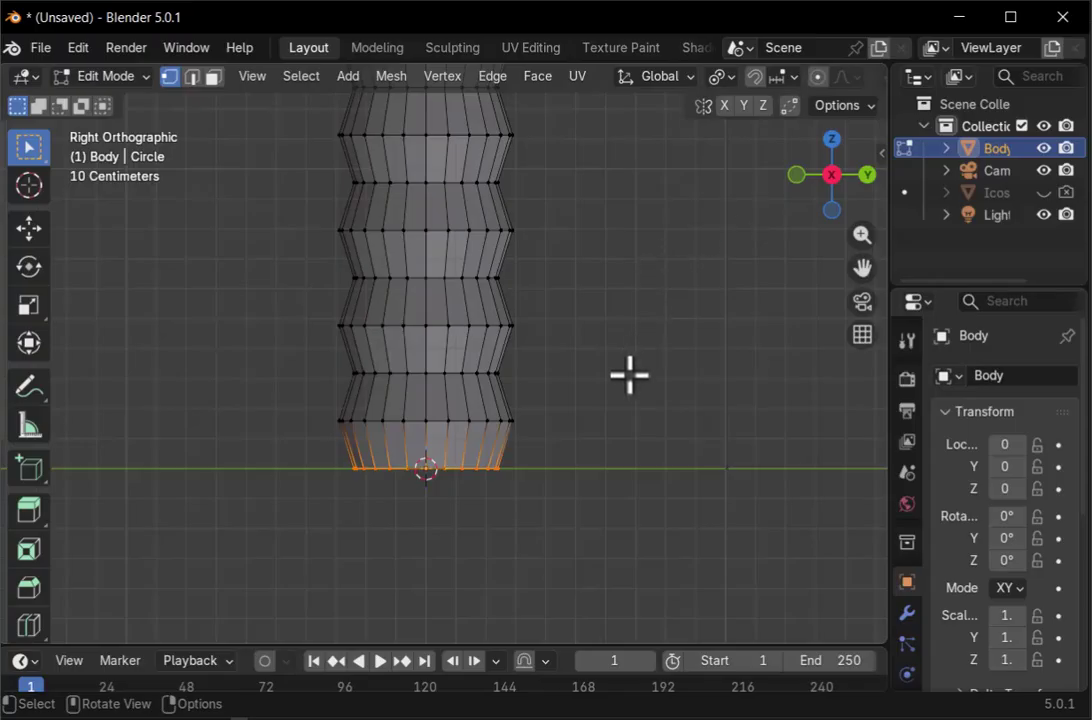
pyautogui.press('e')
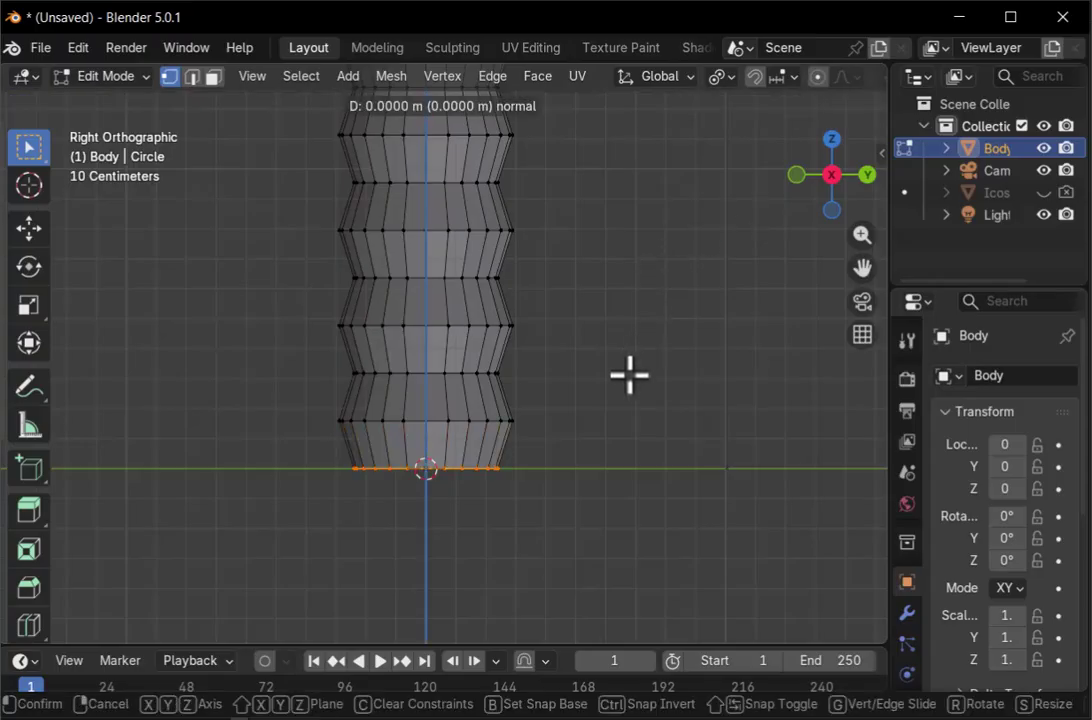
pyautogui.press('s')
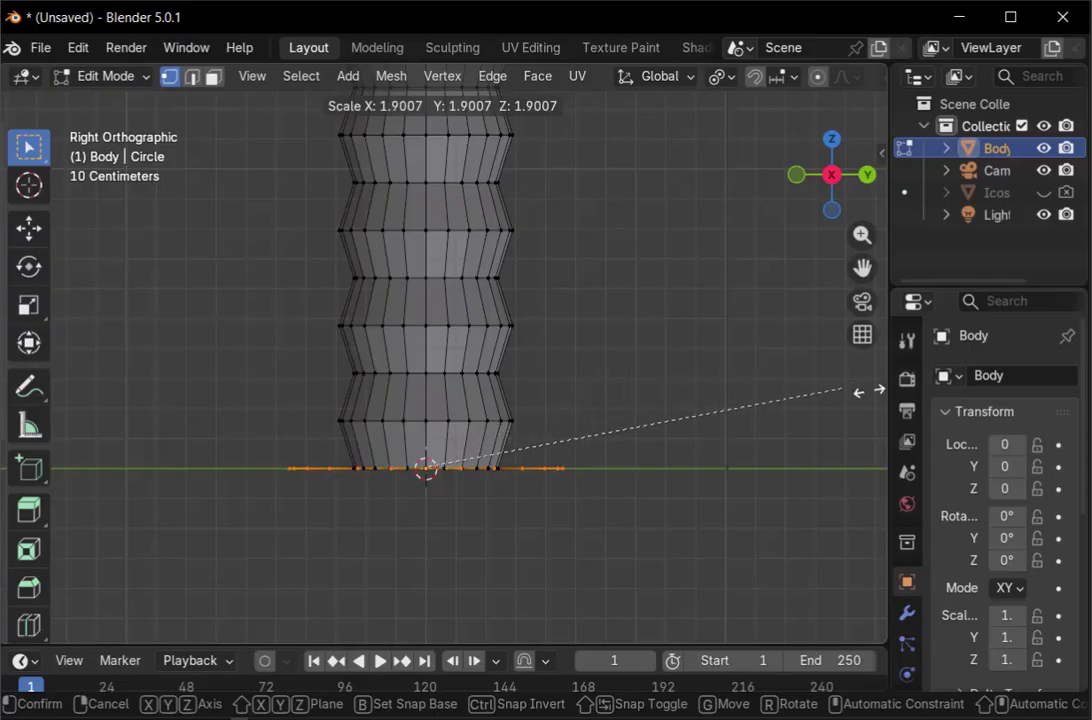
pyautogui.click(245, 391)
# Extrude the flange's outer ring about 0.098 m downward along global Z to give the base thickness and deselect everything
pyautogui.scroll(-7, 643, 325)
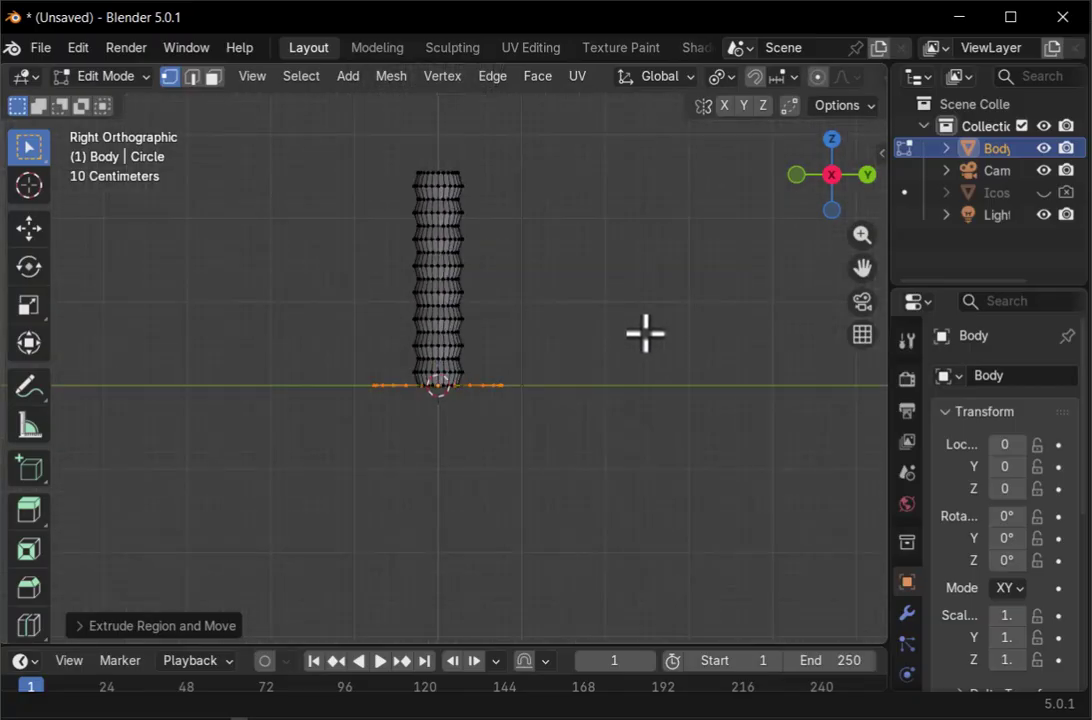
pyautogui.scroll(-2, 645, 333)
pyautogui.scroll(4, 446, 409)
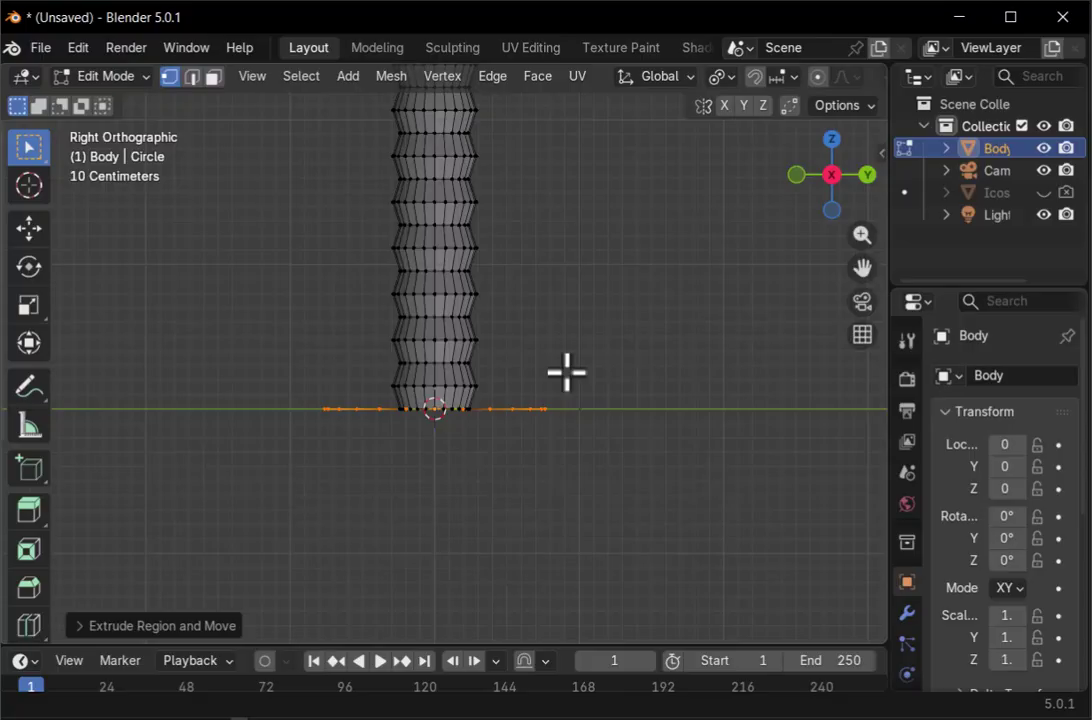
pyautogui.press('e')
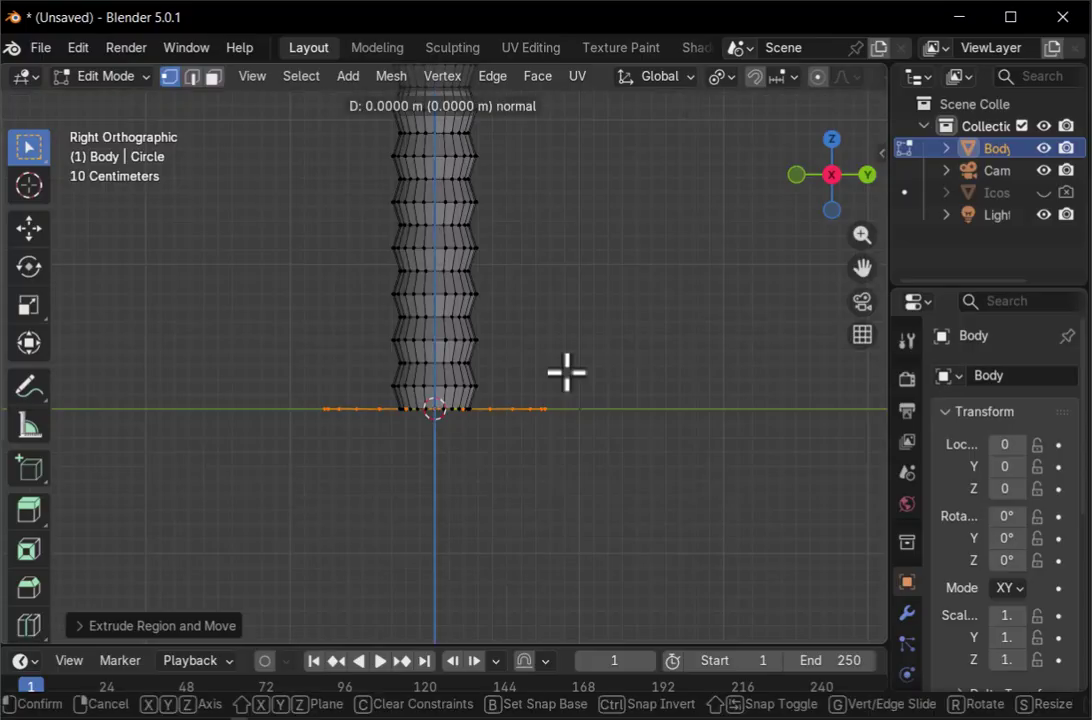
pyautogui.press('z')
pyautogui.press('z')
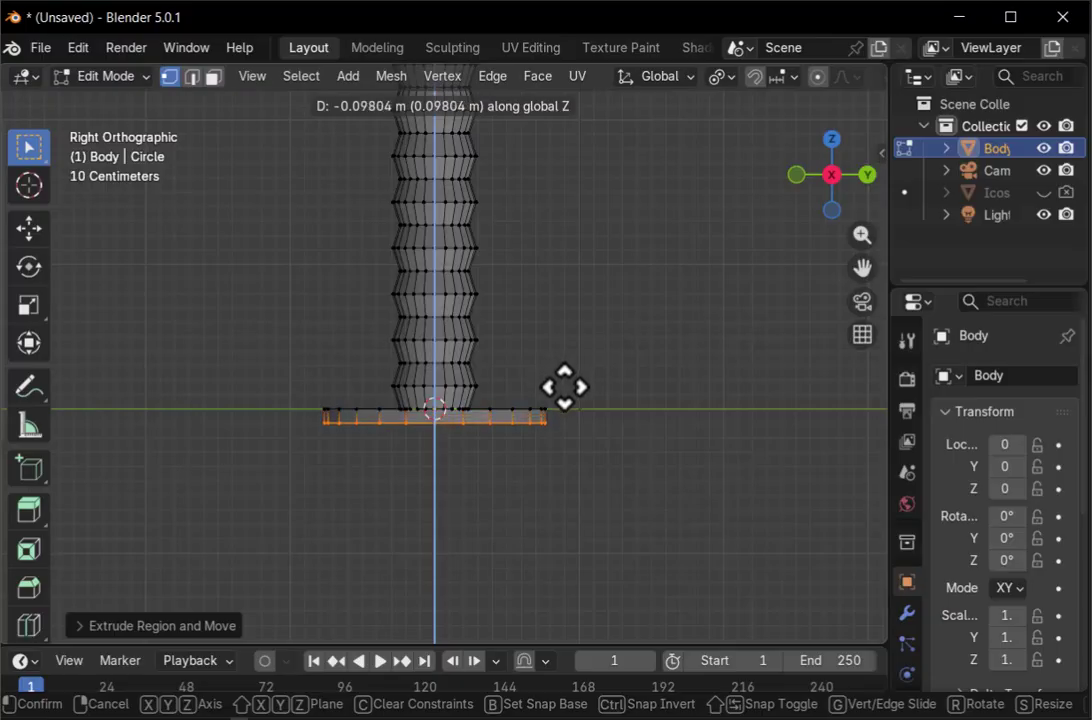
pyautogui.click(563, 387)
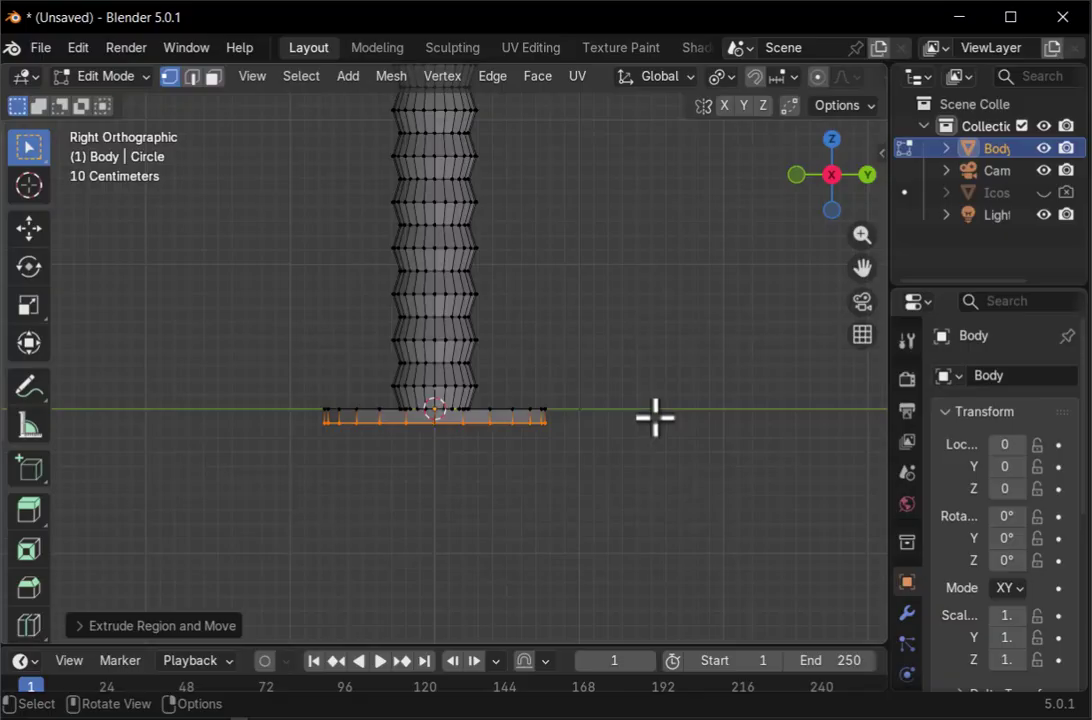
pyautogui.click(608, 347)
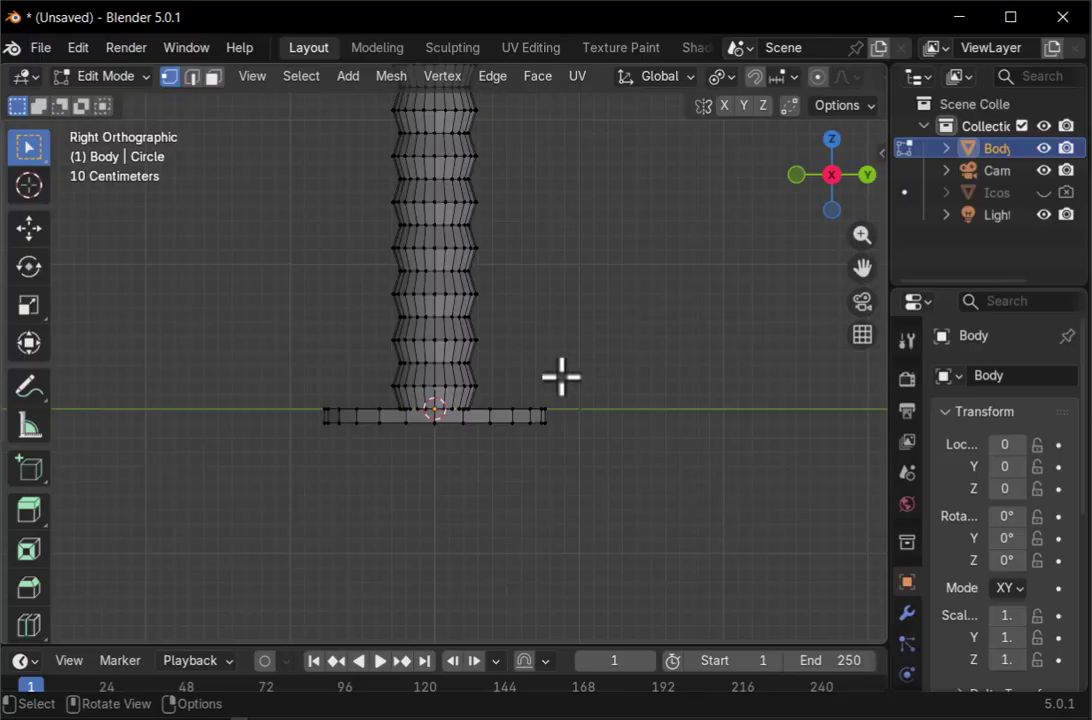
# In face select mode, select every second side face around the full rim of the disc base, twelve faces in all
pyautogui.click(213, 77)
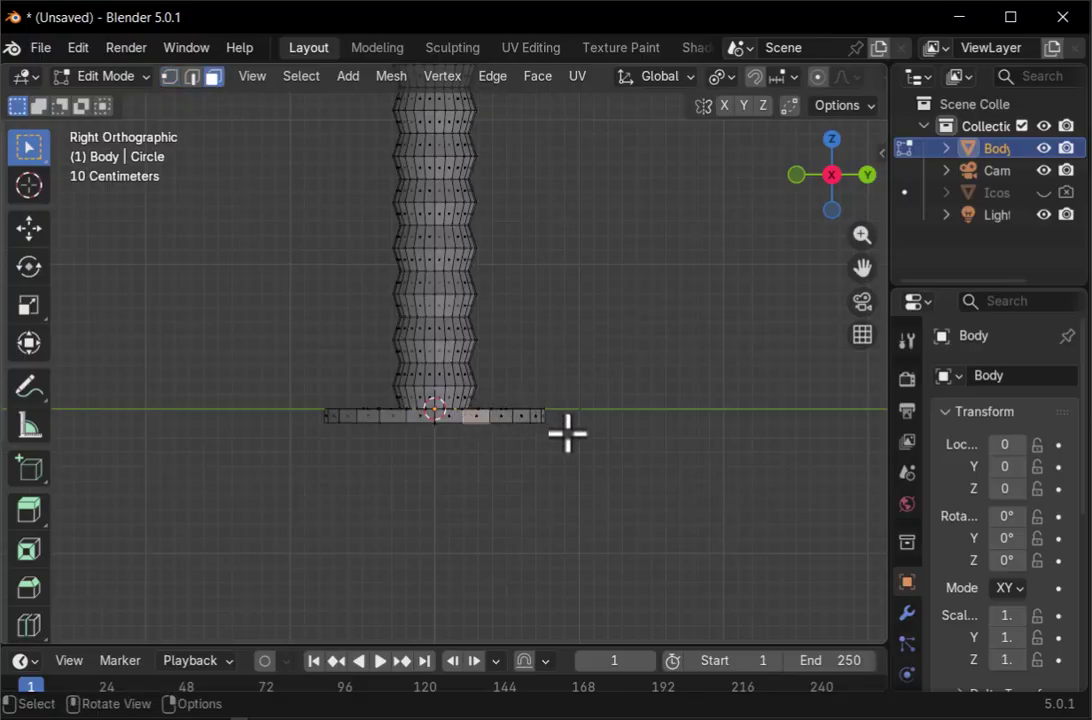
pyautogui.keyDown('shift'); pyautogui.click(422, 415); pyautogui.keyUp('shift')
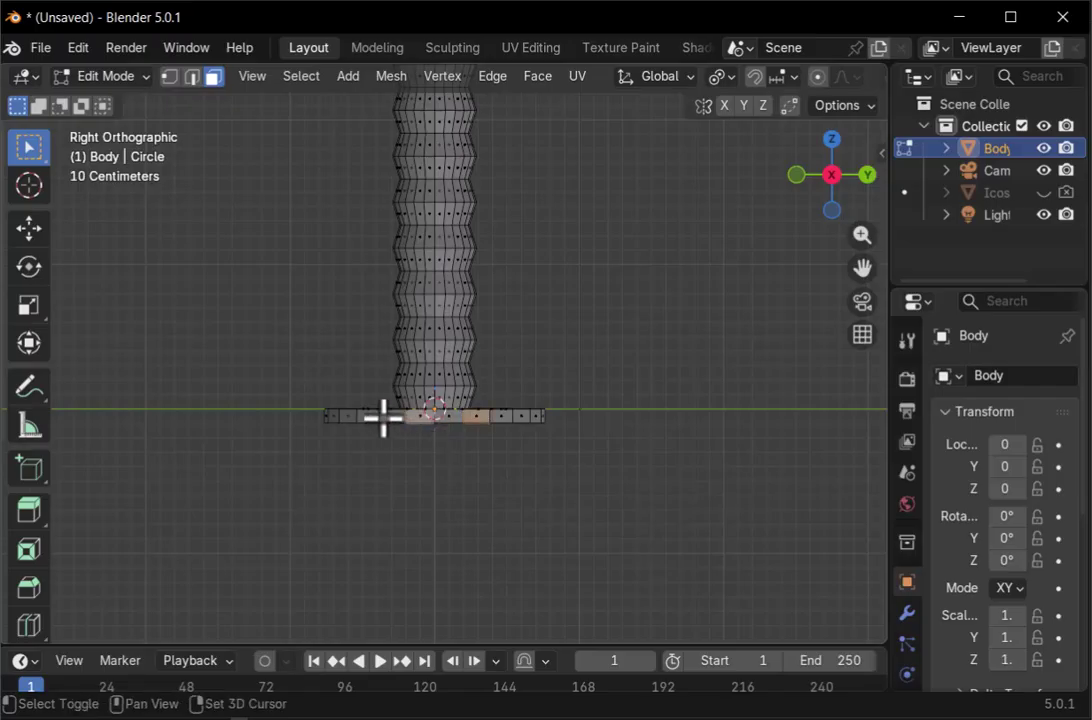
pyautogui.keyDown('shift'); pyautogui.click(366, 414); pyautogui.keyUp('shift')
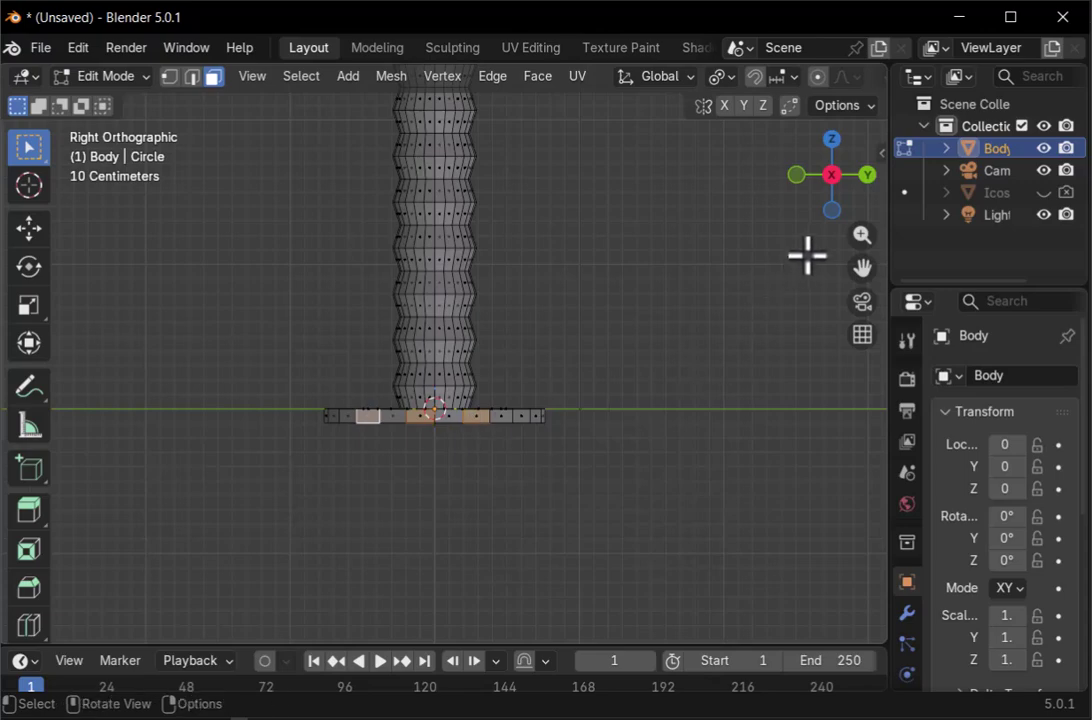
pyautogui.moveTo(840, 185); pyautogui.dragTo(960, 202)
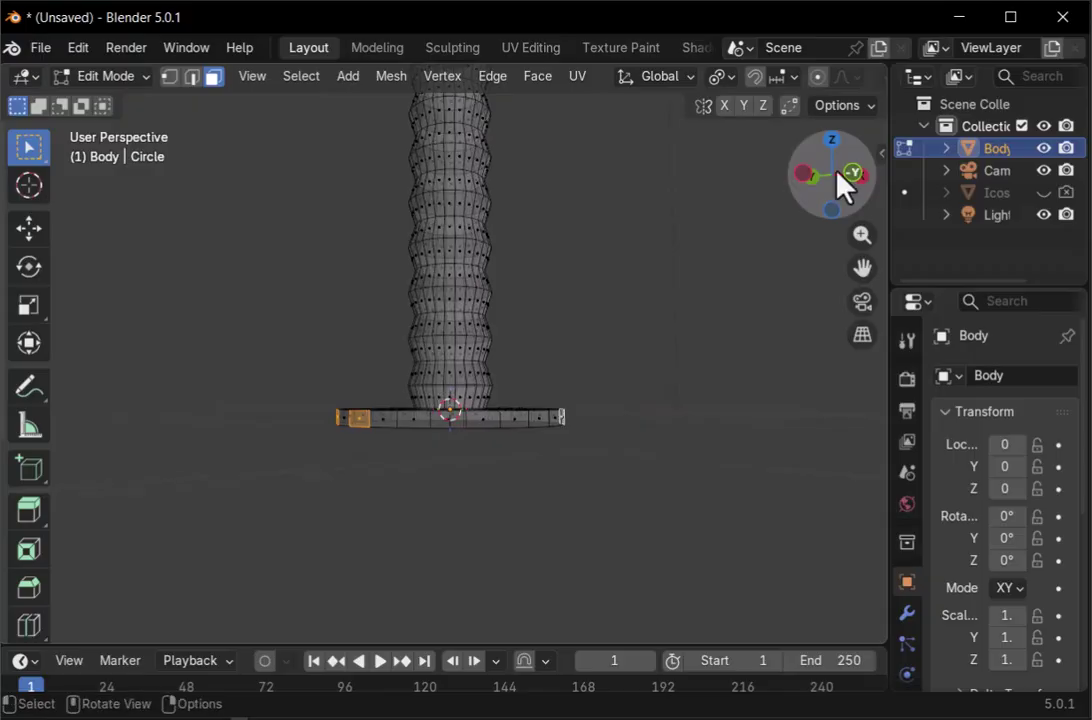
pyautogui.moveTo(812, 177); pyautogui.dragTo(830, 205)
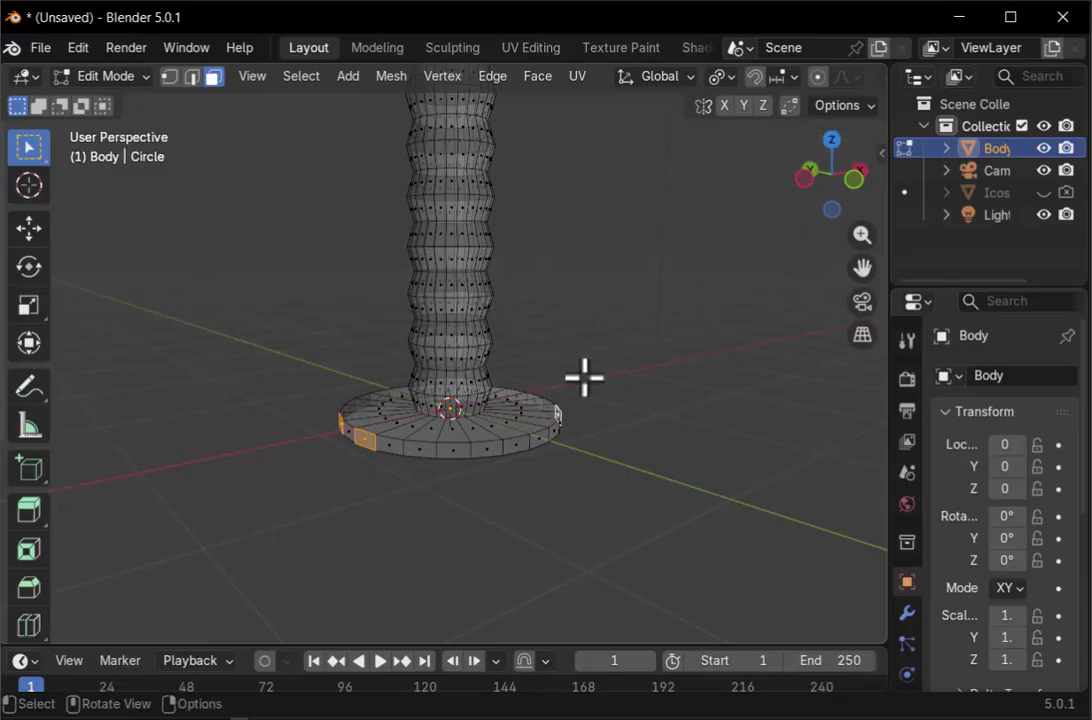
pyautogui.keyDown('shift'); pyautogui.click(424, 451); pyautogui.keyUp('shift')
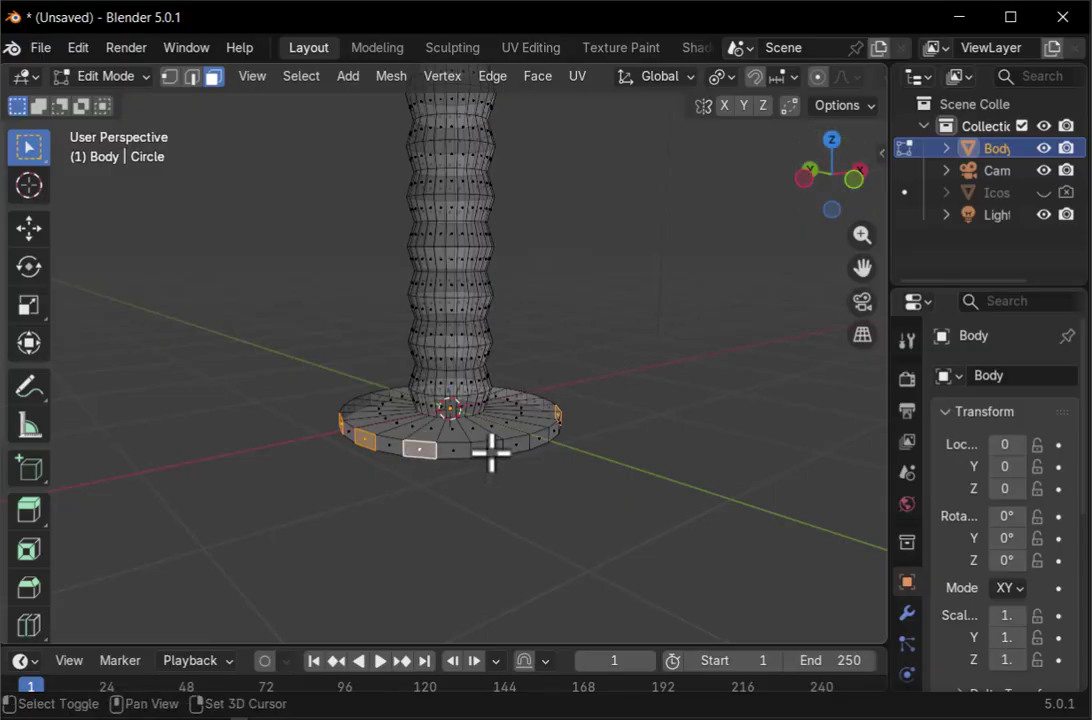
pyautogui.keyDown('shift'); pyautogui.click(489, 451); pyautogui.keyUp('shift')
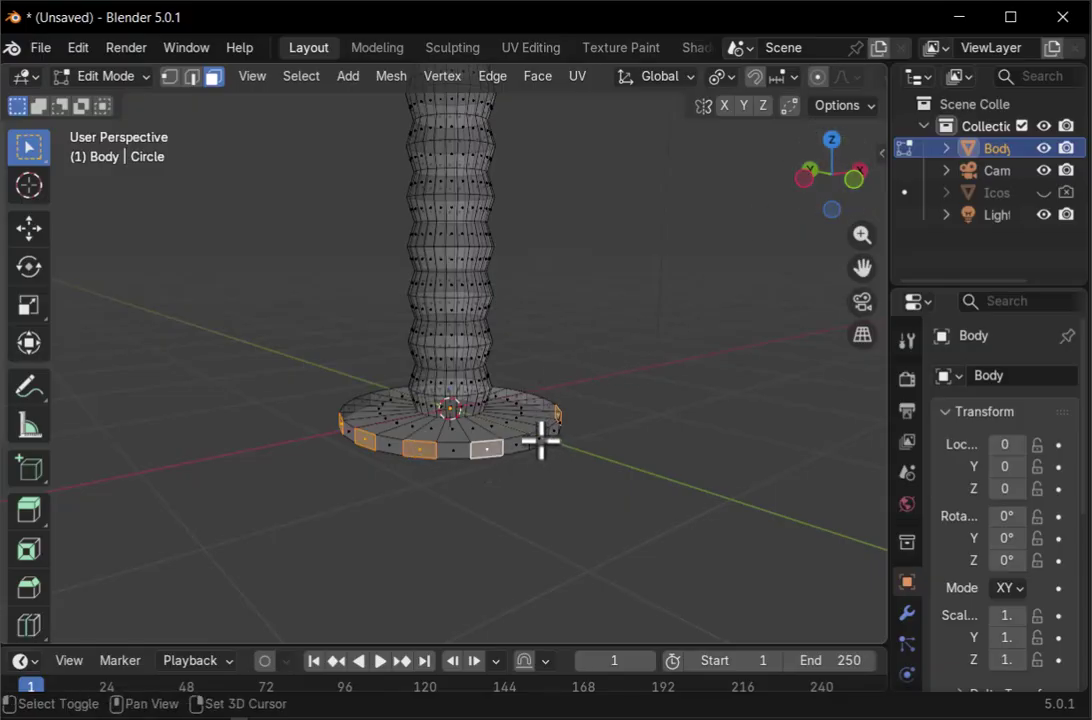
pyautogui.keyDown('shift'); pyautogui.click(540, 440); pyautogui.keyUp('shift')
pyautogui.moveTo(856, 195); pyautogui.dragTo(690, 165)
pyautogui.keyDown('shift'); pyautogui.click(456, 469); pyautogui.keyUp('shift')
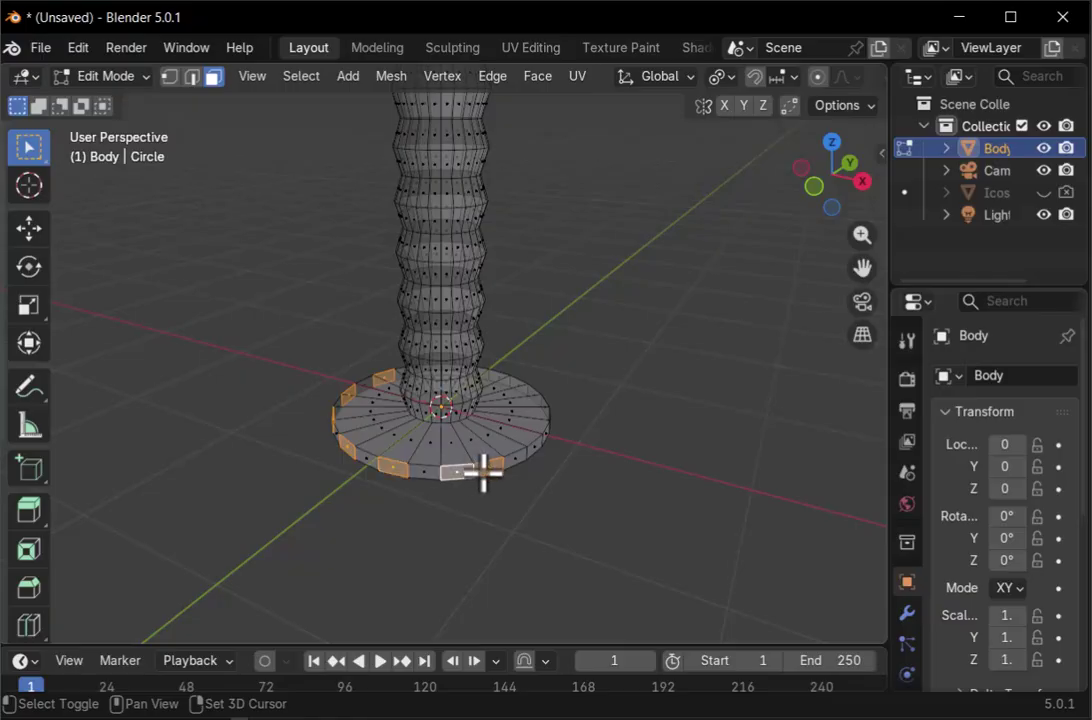
pyautogui.keyDown('shift'); pyautogui.click(517, 461); pyautogui.keyUp('shift')
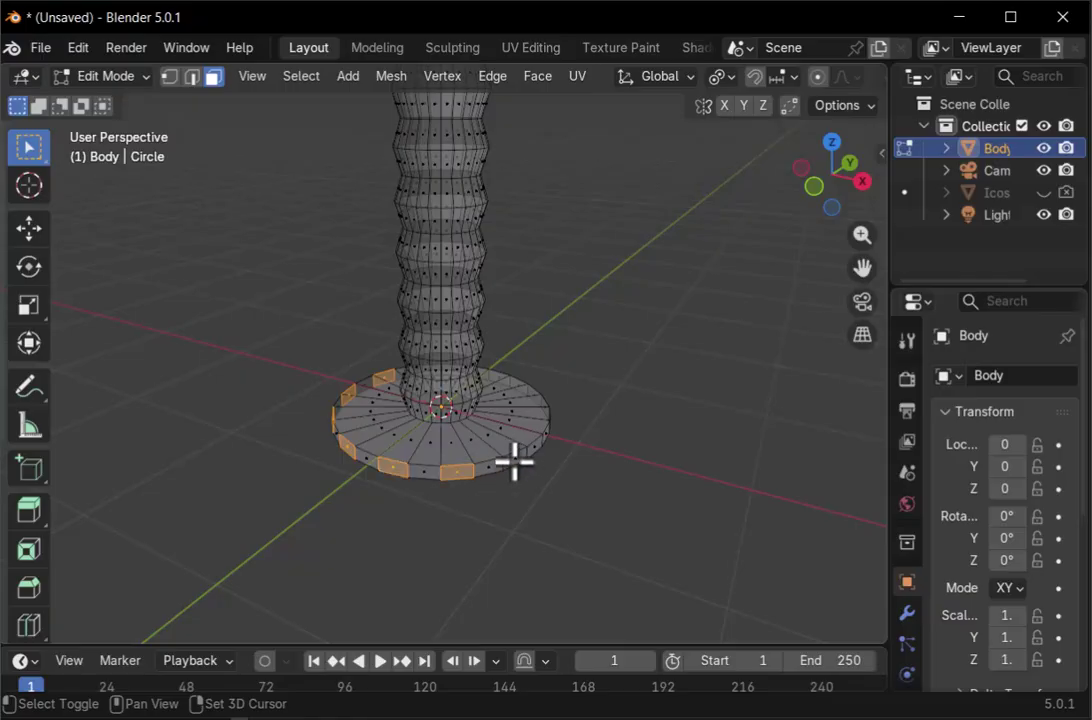
pyautogui.moveTo(862, 183); pyautogui.dragTo(790, 168)
pyautogui.keyDown('shift'); pyautogui.click(435, 473); pyautogui.keyUp('shift')
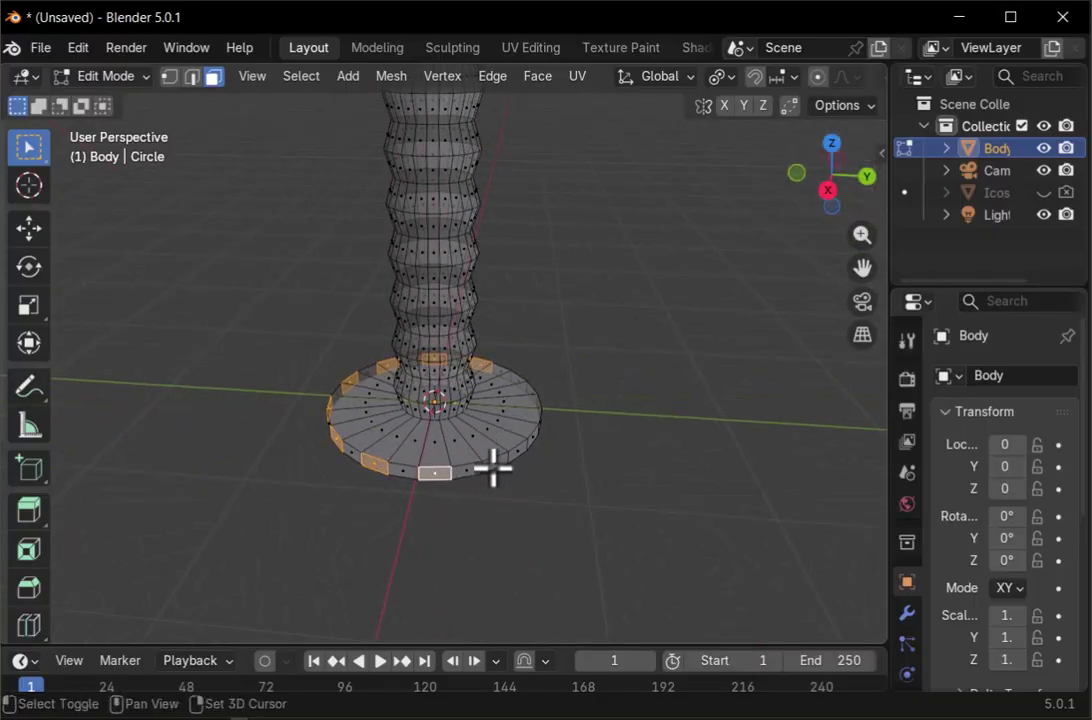
pyautogui.keyDown('shift'); pyautogui.click(490, 464); pyautogui.keyUp('shift')
pyautogui.moveTo(829, 210); pyautogui.dragTo(724, 273)
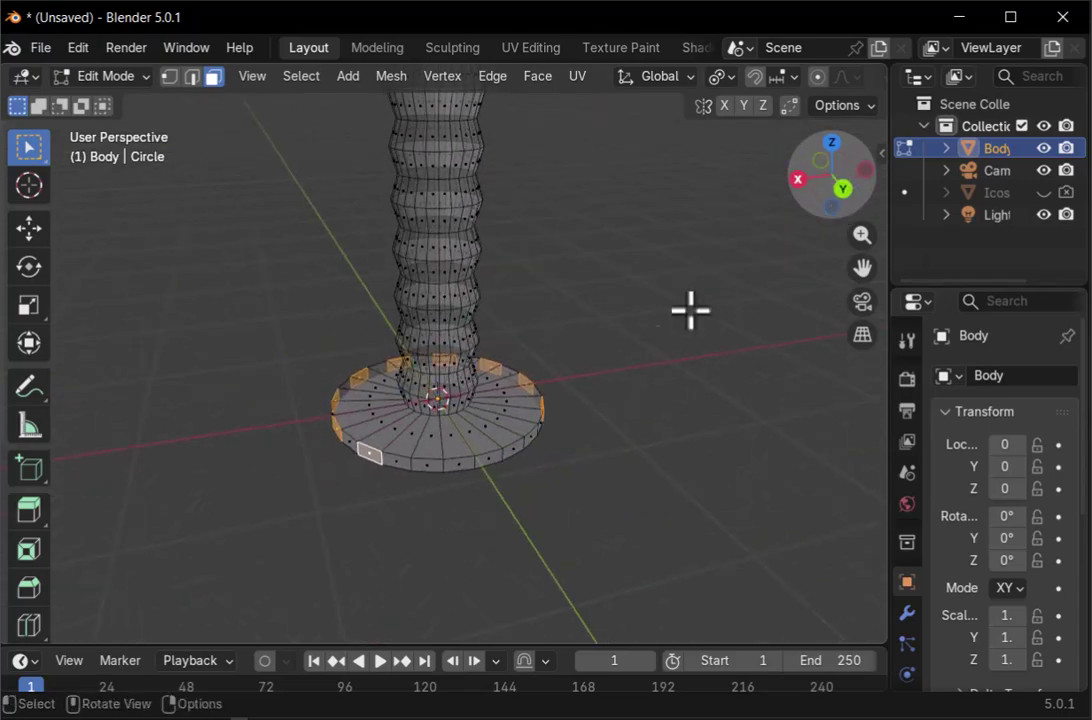
pyautogui.keyDown('shift'); pyautogui.click(429, 463); pyautogui.keyUp('shift')
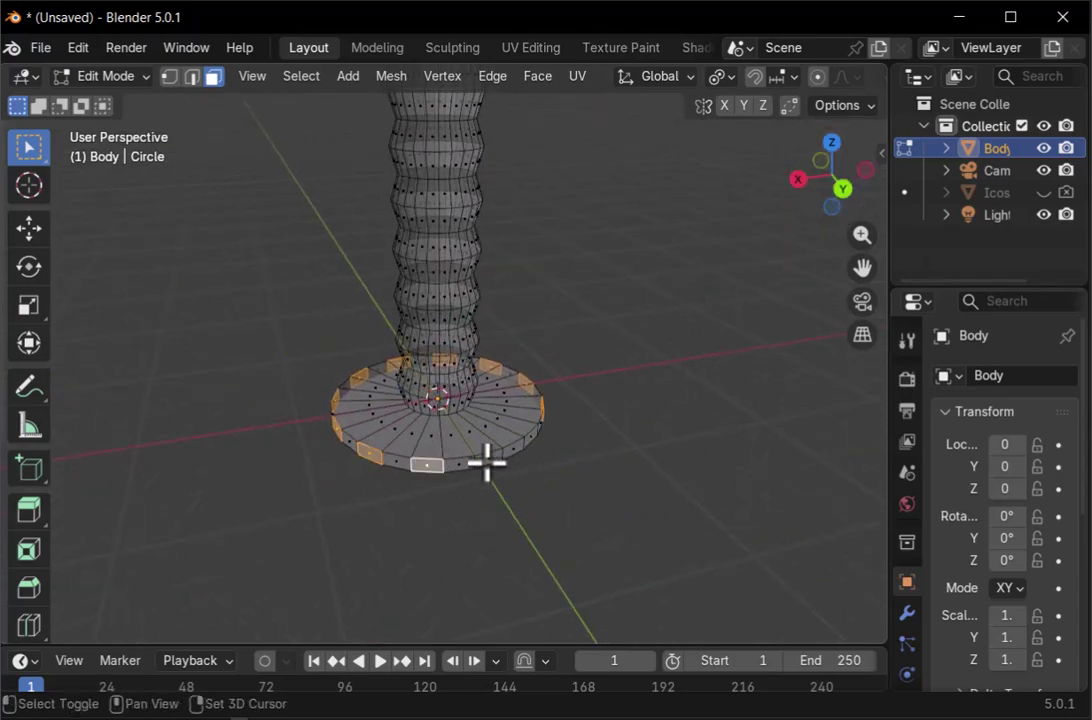
pyautogui.keyDown('shift'); pyautogui.click(487, 462); pyautogui.keyUp('shift')
pyautogui.keyDown('shift'); pyautogui.click(530, 437); pyautogui.keyUp('shift')
pyautogui.moveTo(853, 205); pyautogui.dragTo(736, 139)
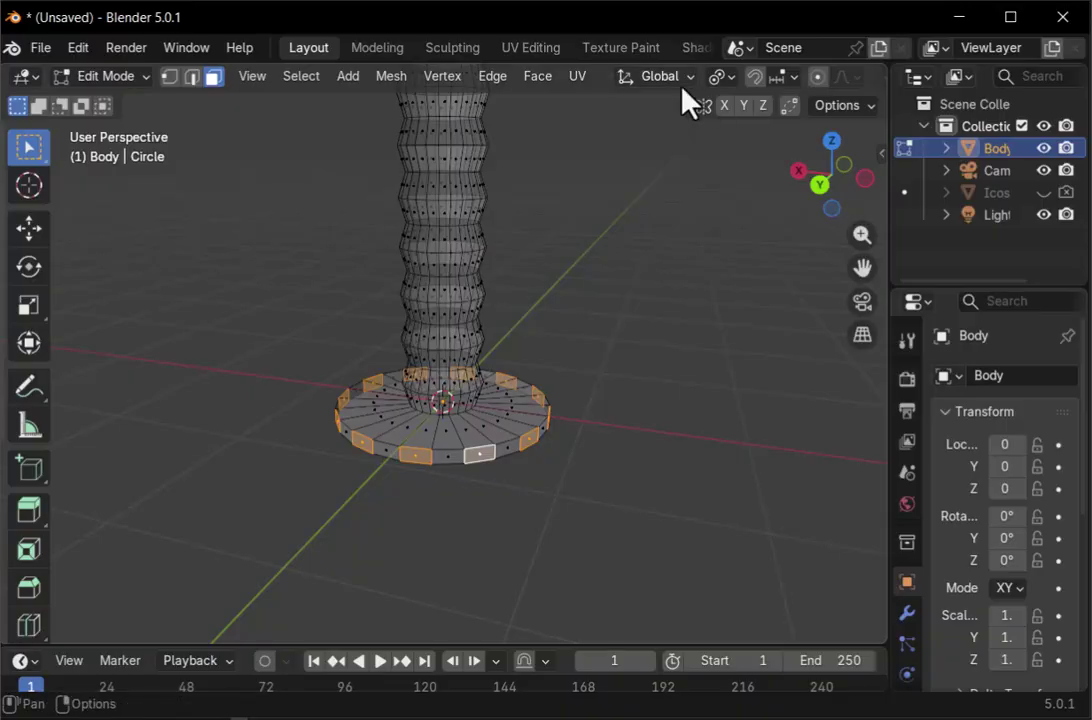
# Set the transform orientation to Normal and scale each selected rim face down to about 60 percent around its individual origin
pyautogui.click(684, 80)
pyautogui.click(632, 191)
pyautogui.click(718, 77)
pyautogui.click(729, 80)
pyautogui.click(728, 83)
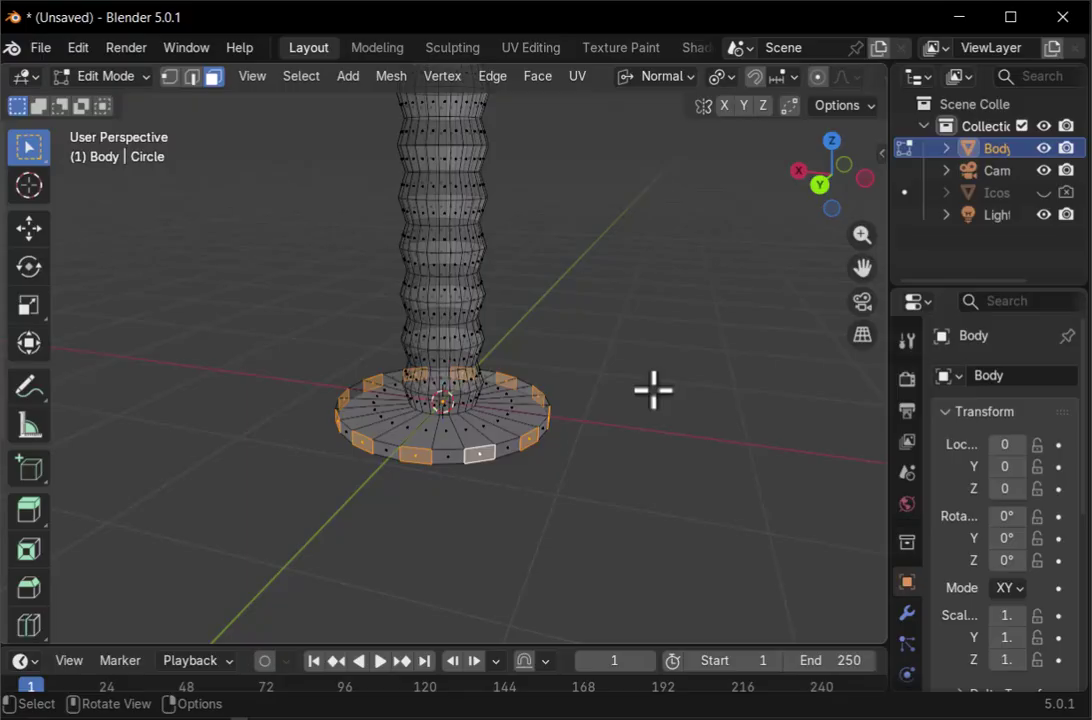
pyautogui.press('s')
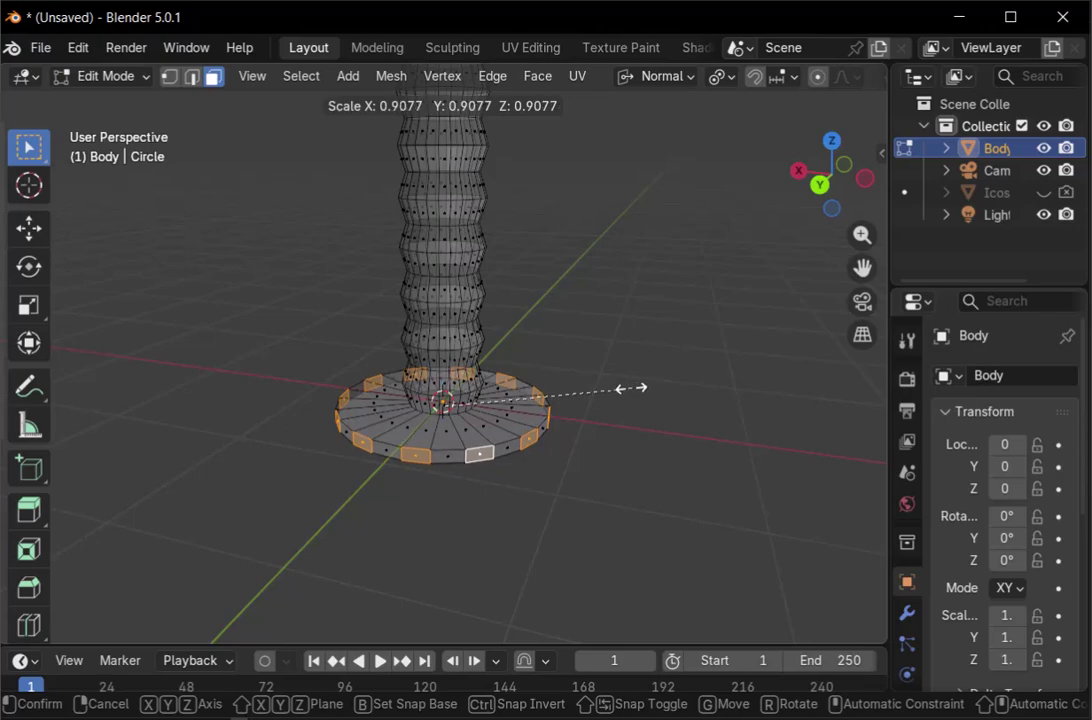
pyautogui.click(568, 390)
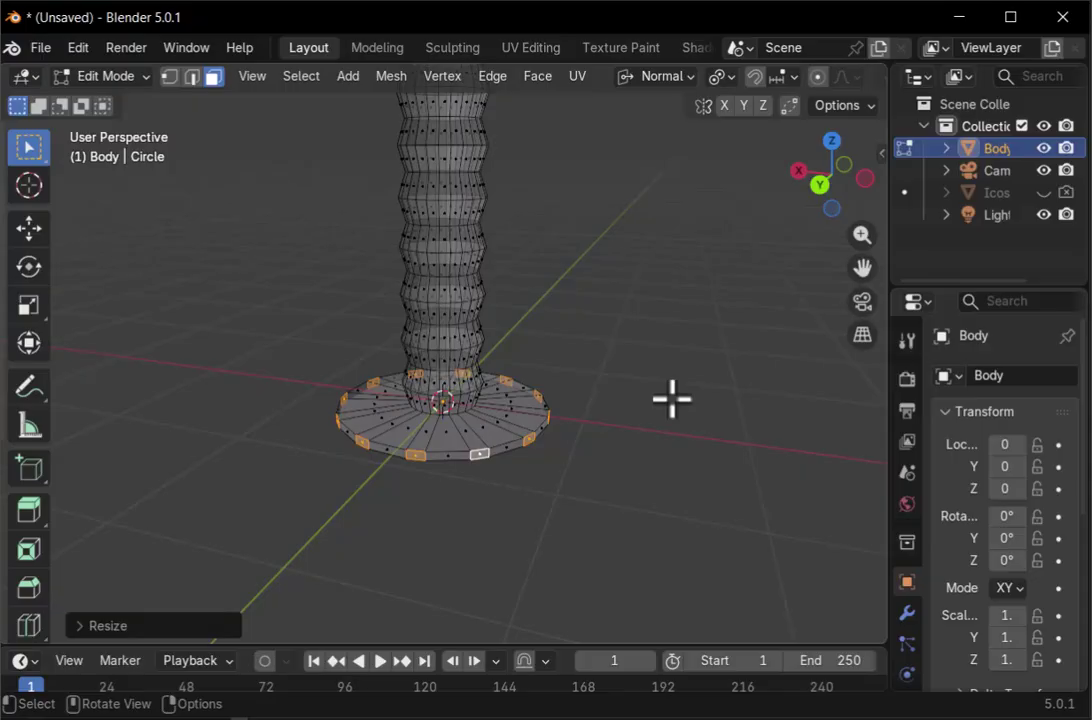
# Extrude the shrunken rim faces about 1.453 m outward along their normals as radial arms and switch to the back orthographic view
pyautogui.press('e')
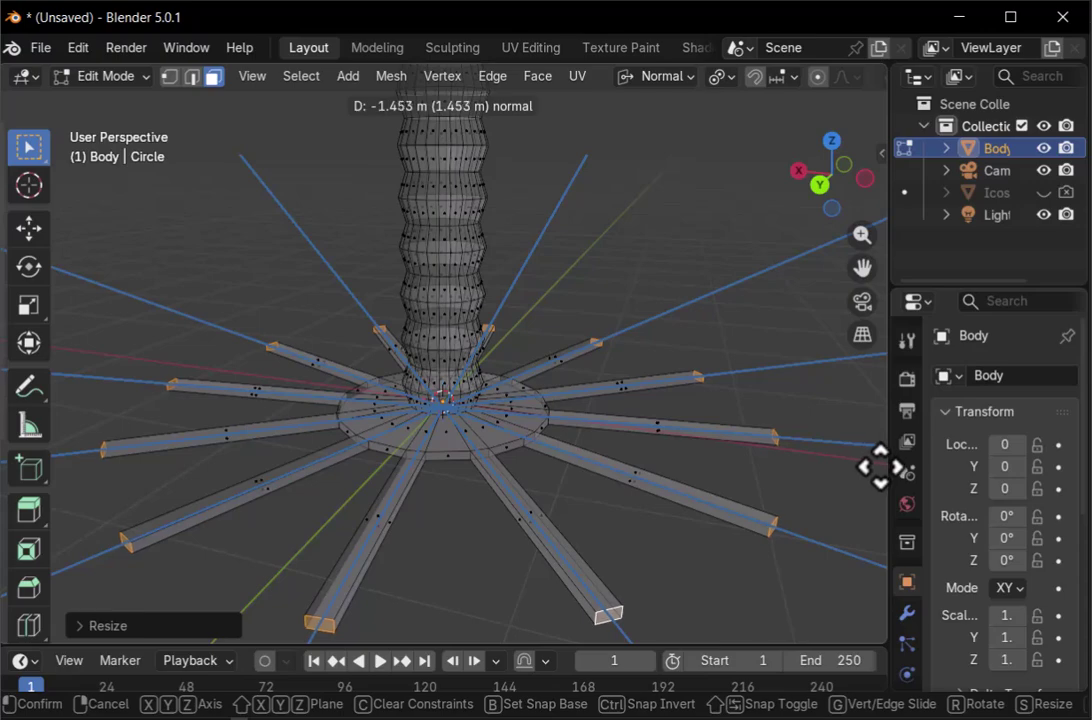
pyautogui.click(879, 466)
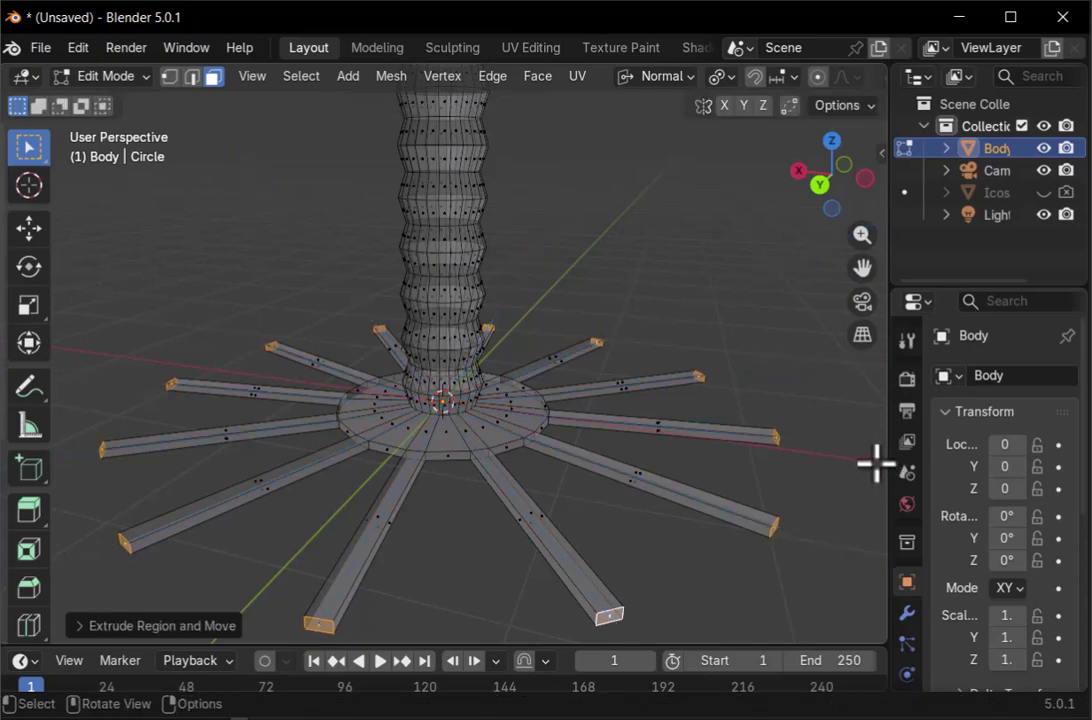
pyautogui.click(820, 183)
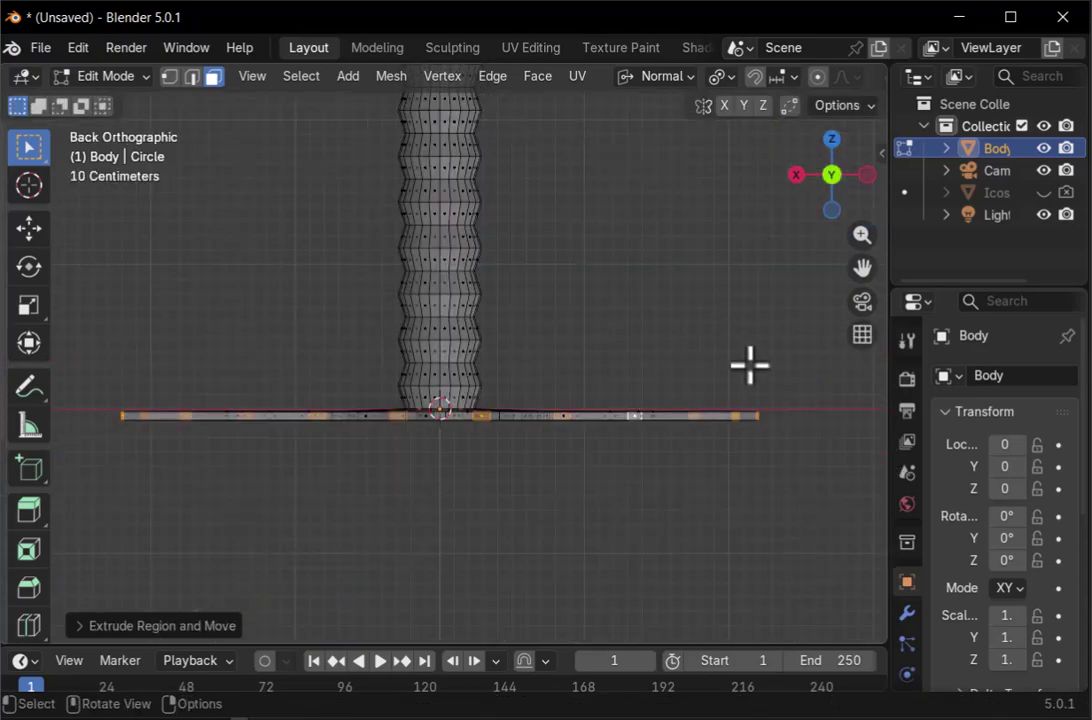
pyautogui.press('g')
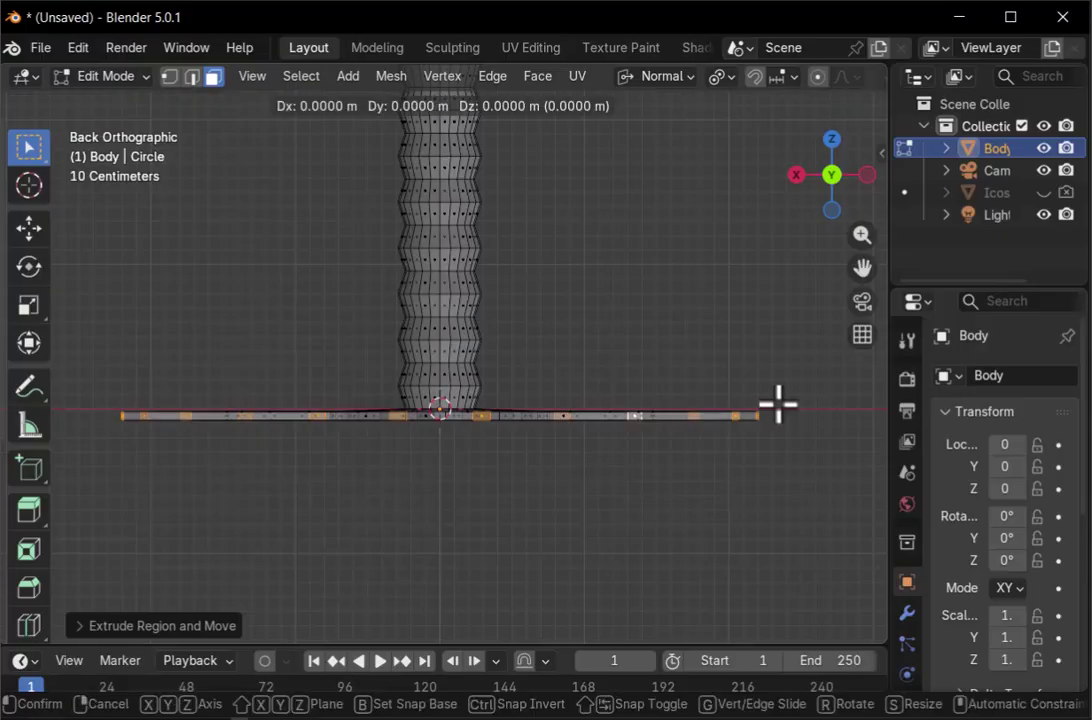
pyautogui.press('z')
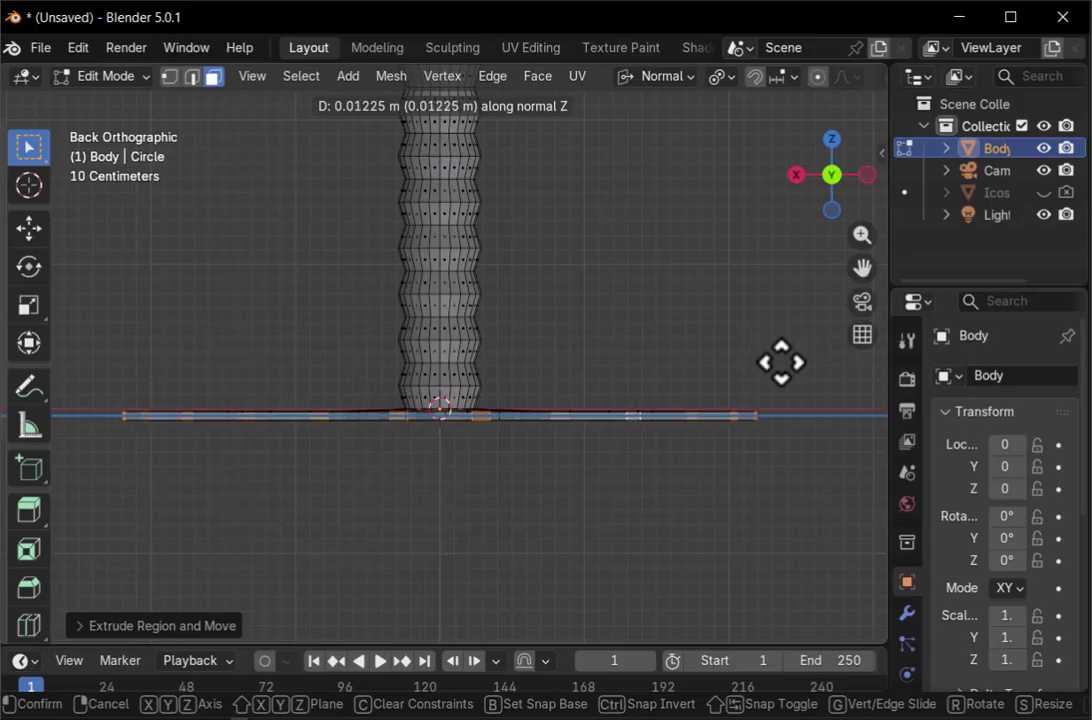
pyautogui.click(791, 369)
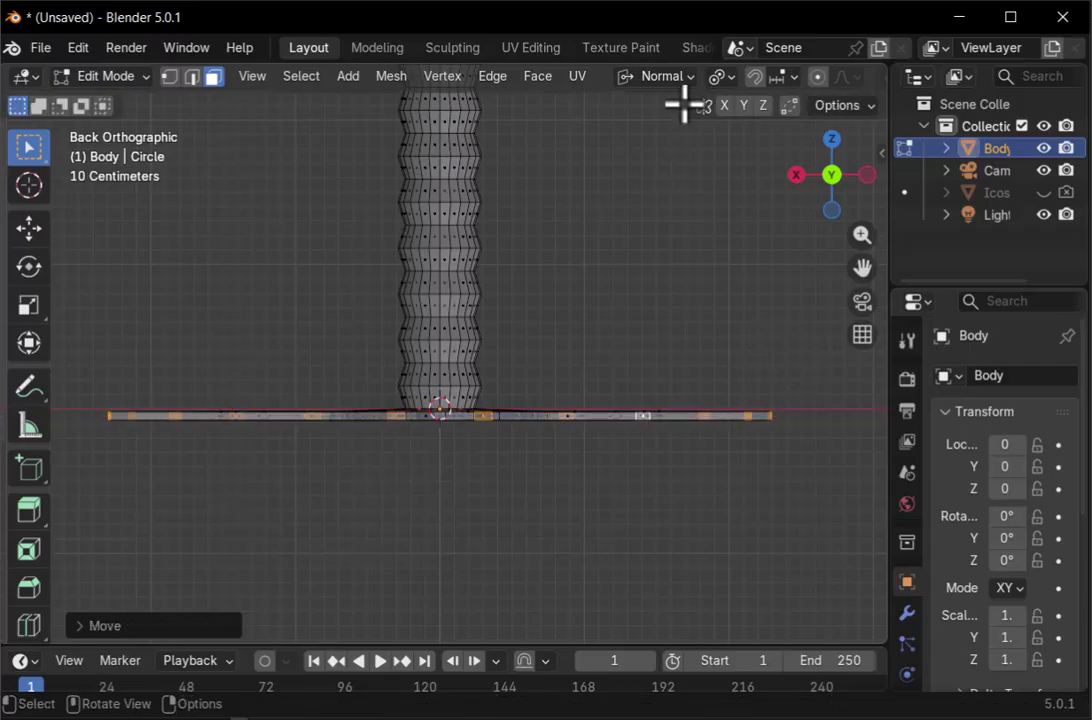
pyautogui.hotkey('ctrl', 'z')
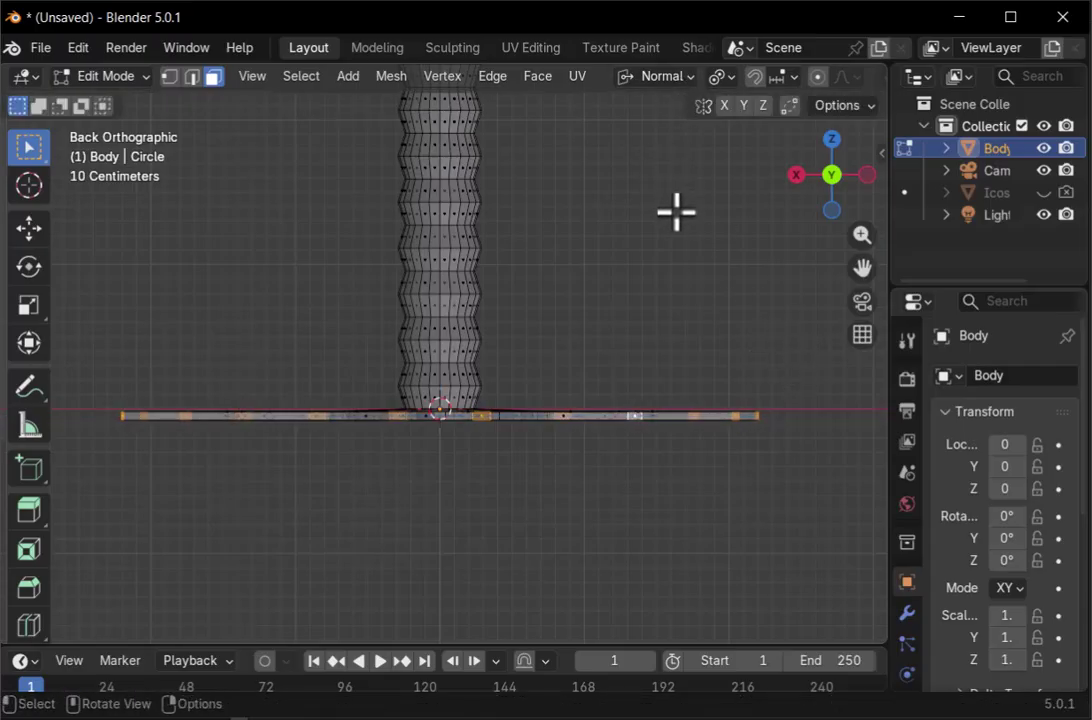
# Set the transform orientation to Global and raise the arms' end faces about 1.1 m along Z so the arms slope upward
pyautogui.click(672, 78)
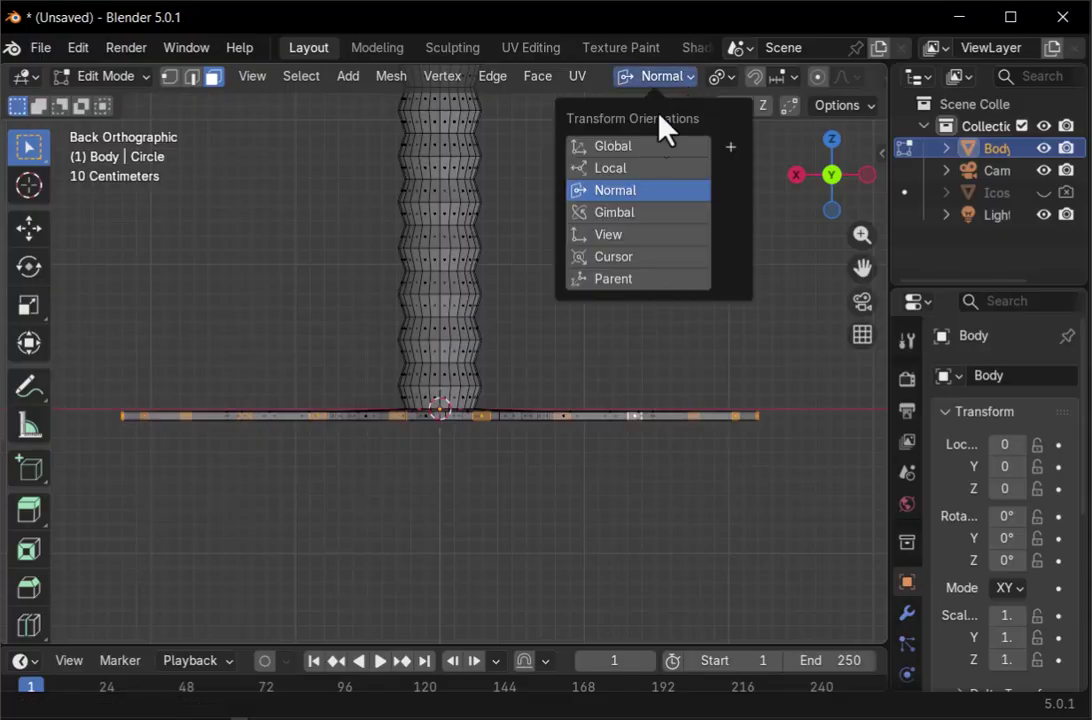
pyautogui.click(630, 150)
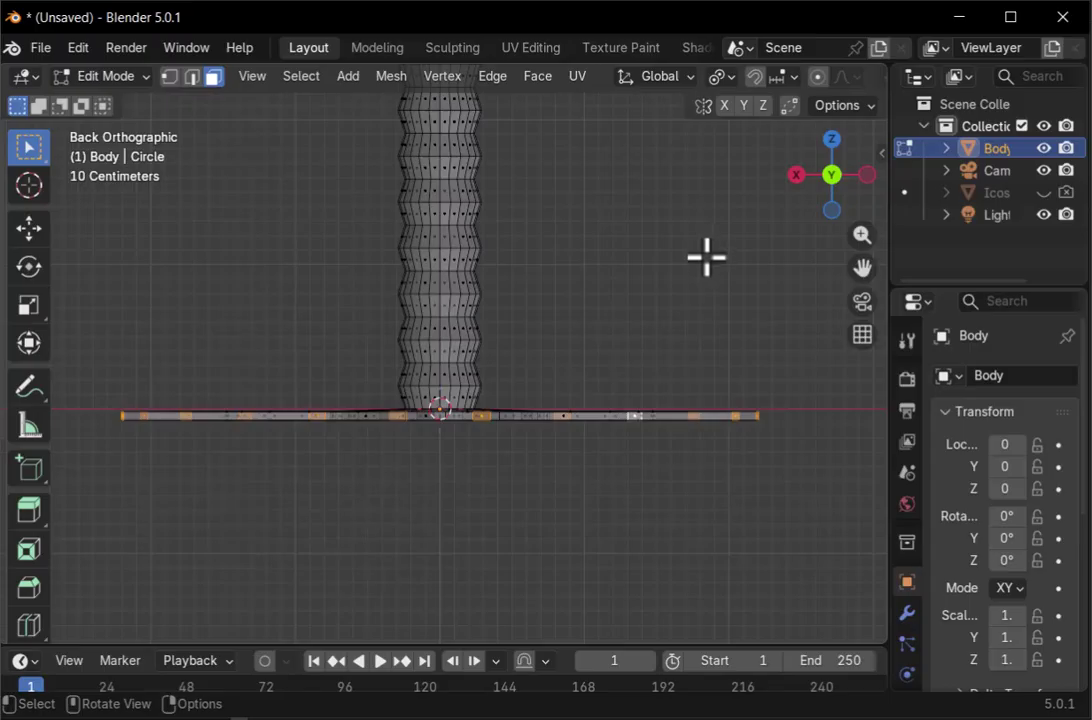
pyautogui.press('g')
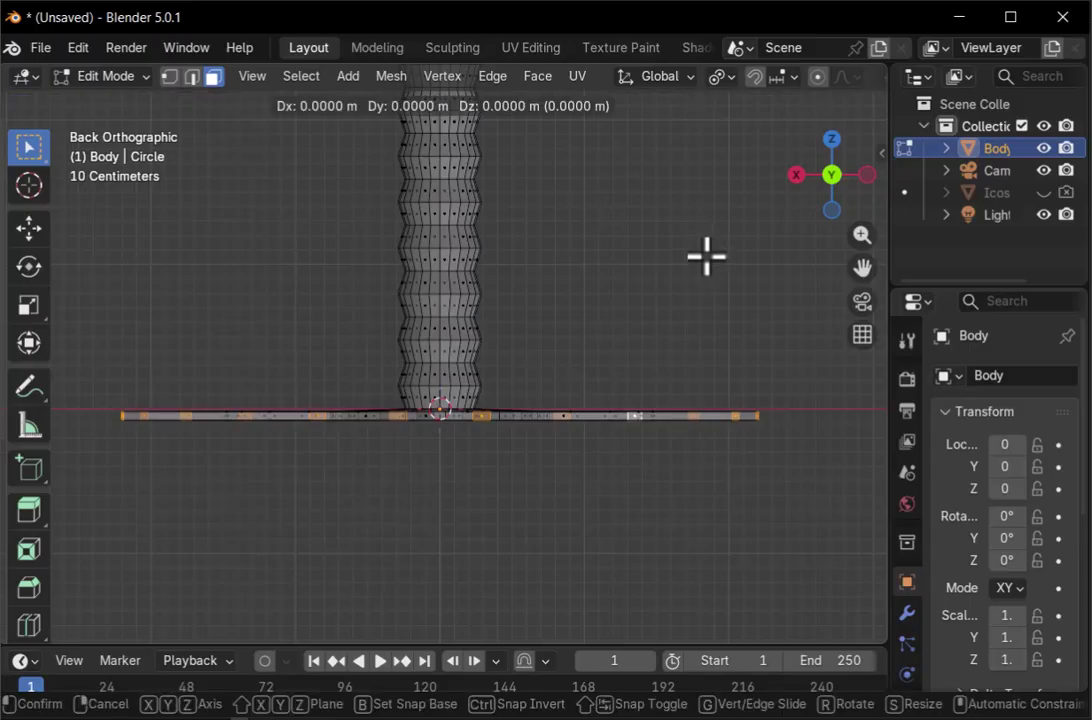
pyautogui.press('z')
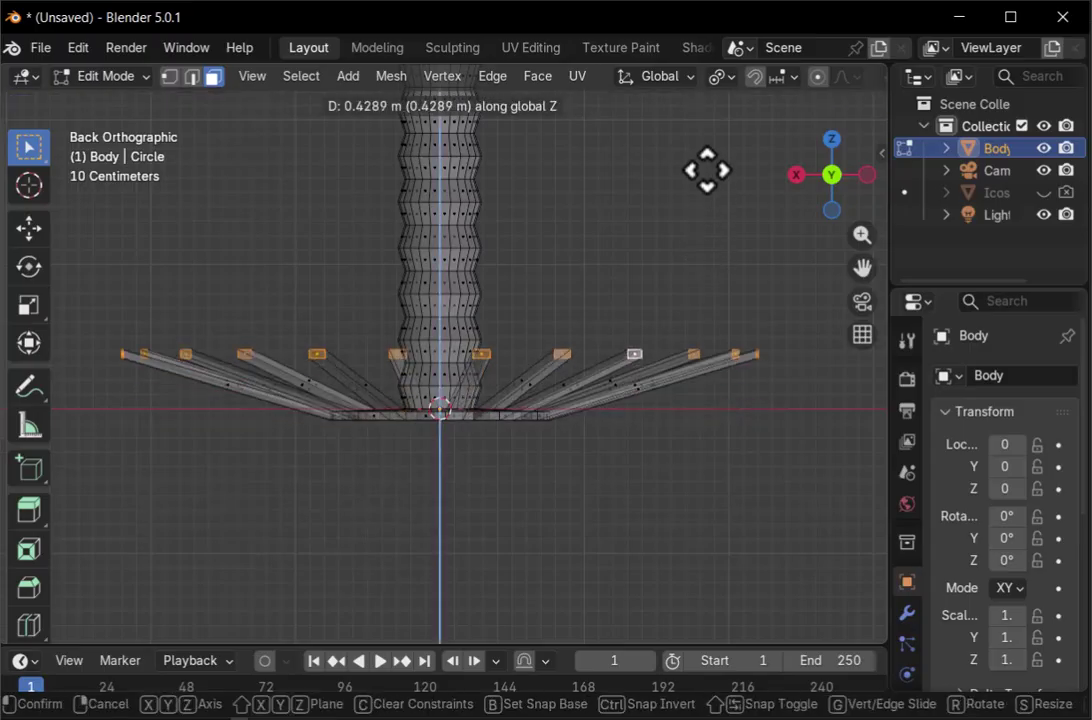
pyautogui.click(705, 100)
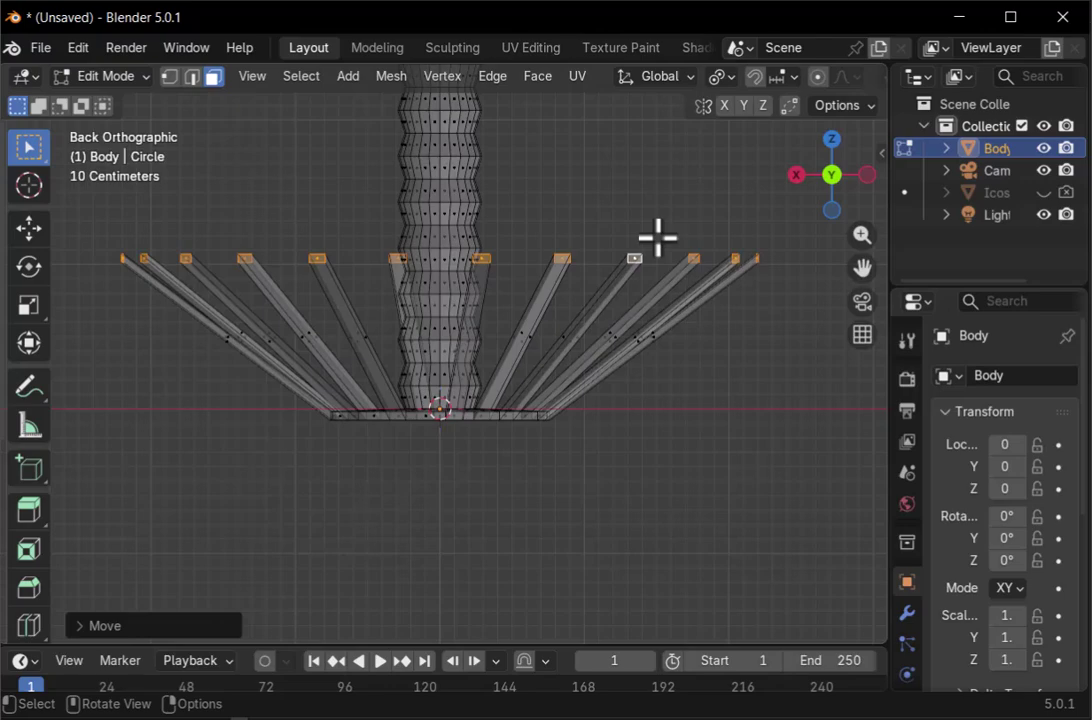
# Set the transform orientation to Normal and extrude the arms' end faces about 0.217 m outward along their normals
pyautogui.click(672, 80)
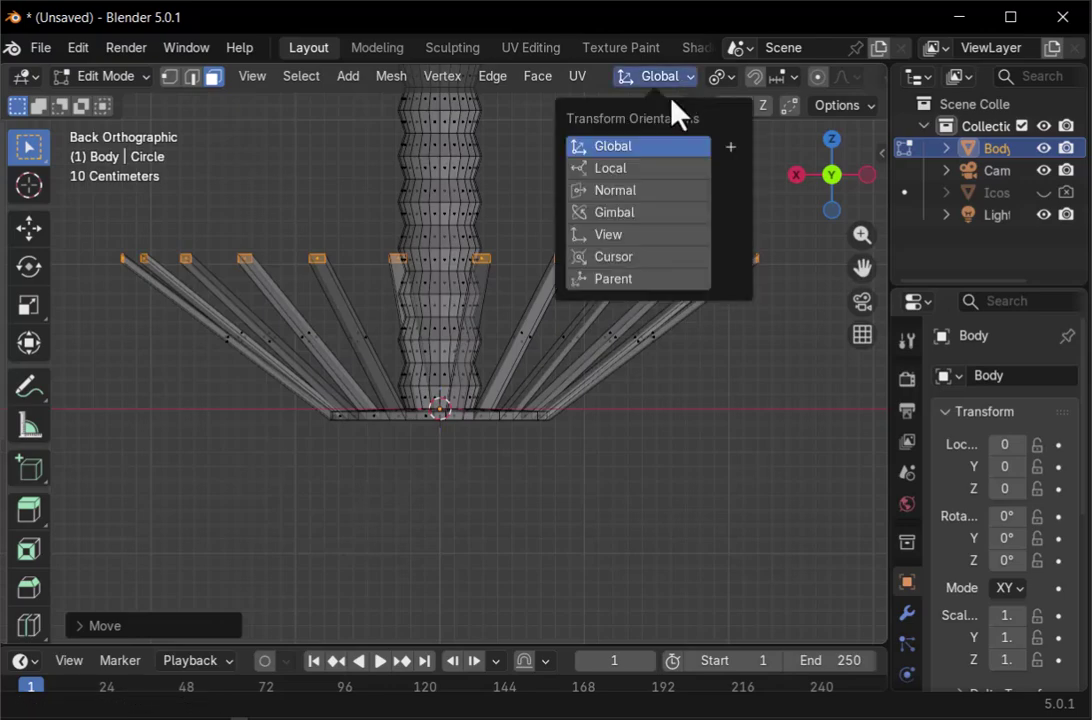
pyautogui.click(638, 192)
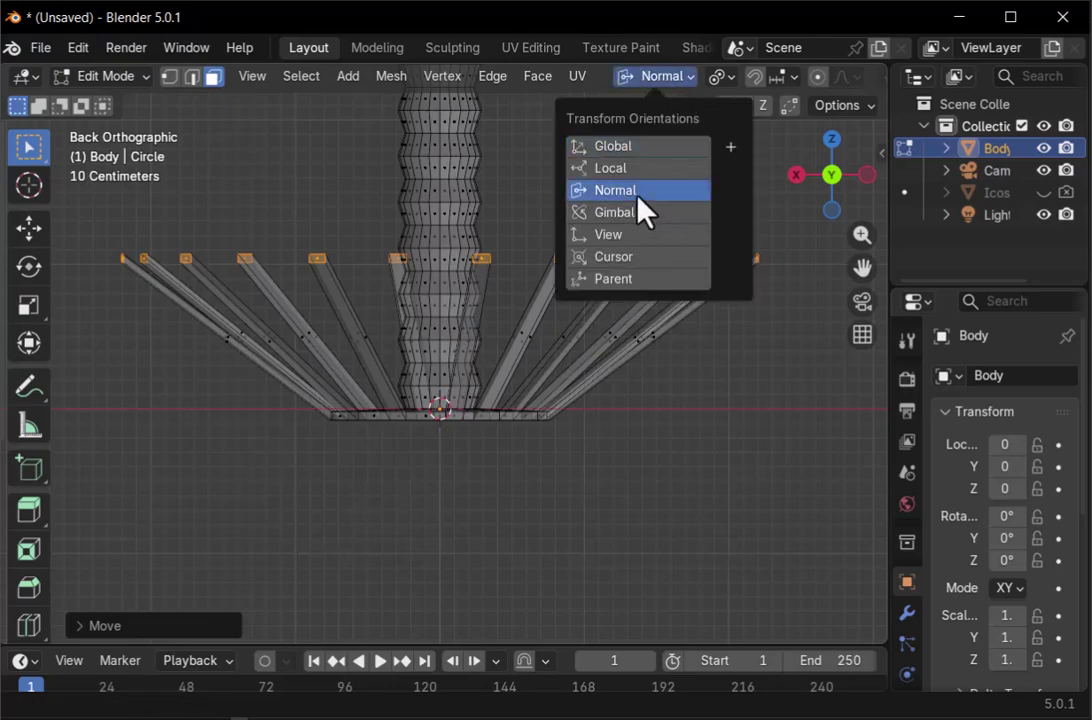
pyautogui.click(675, 77)
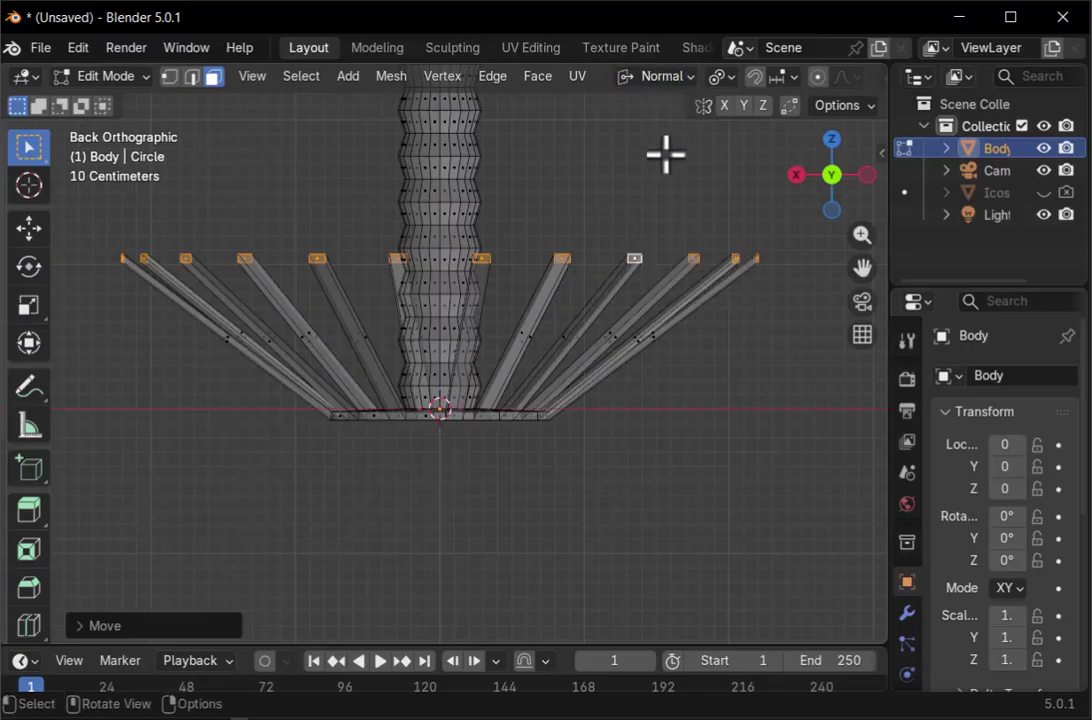
pyautogui.press('g')
pyautogui.press('z')
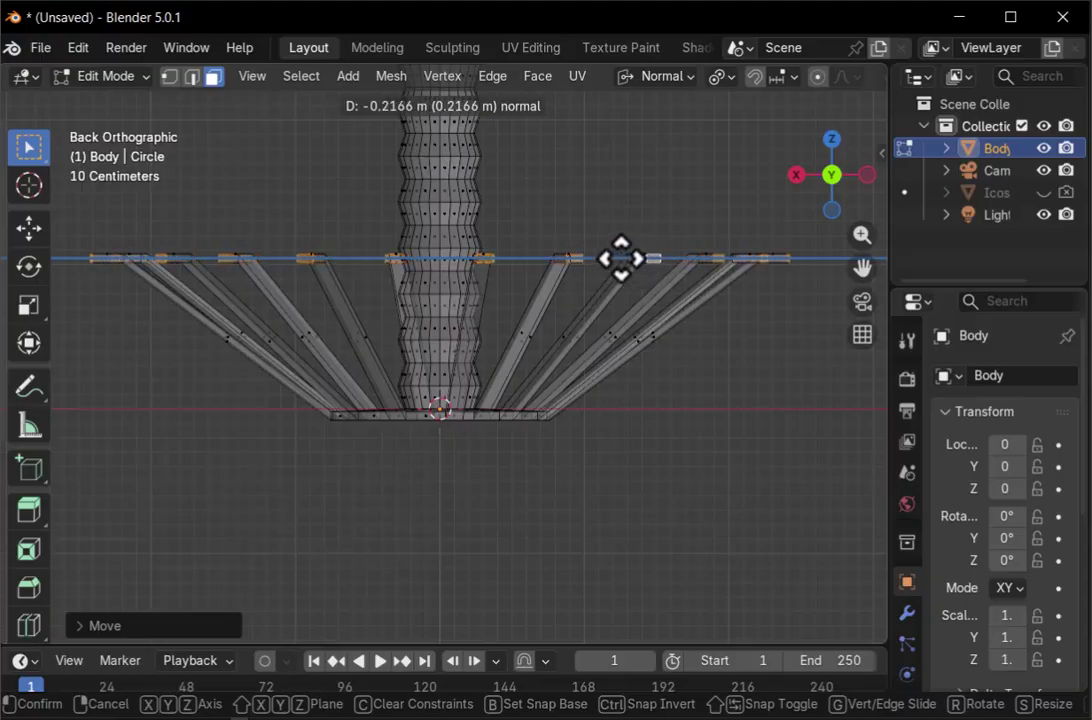
pyautogui.click(620, 258)
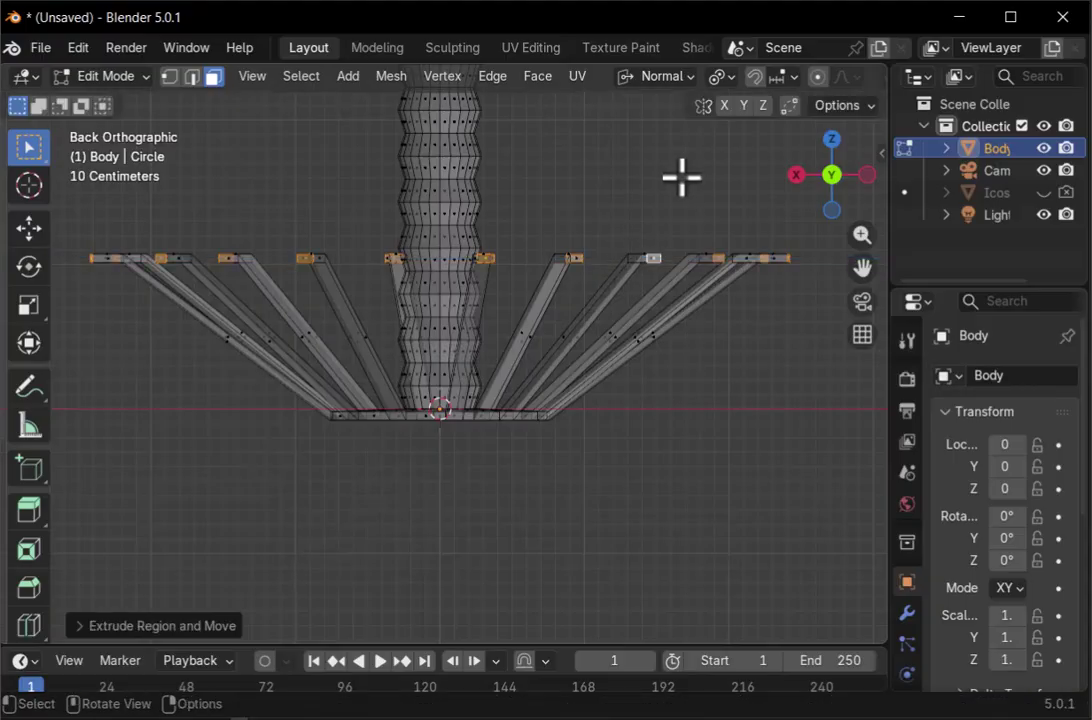
pyautogui.moveTo(838, 195)
pyautogui.mouseDown()
pyautogui.moveTo(821, 195)
pyautogui.moveTo(826, 242)
pyautogui.moveTo(830, 190)
pyautogui.mouseUp()
pyautogui.click(826, 180)
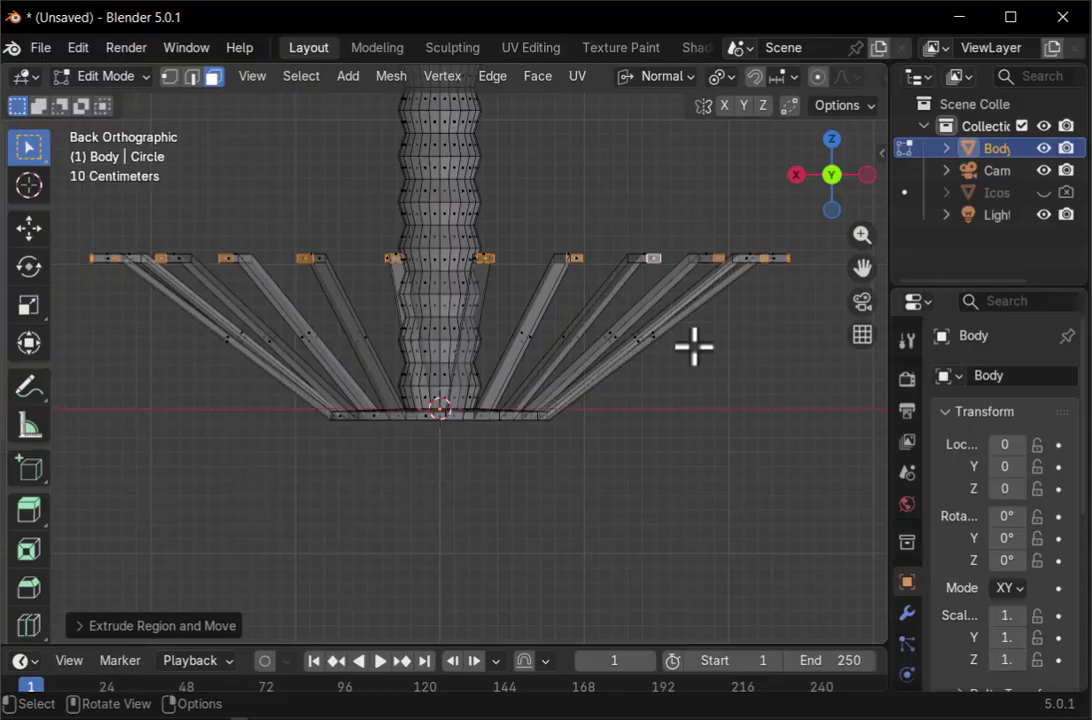
pyautogui.scroll(-4, 675, 341)
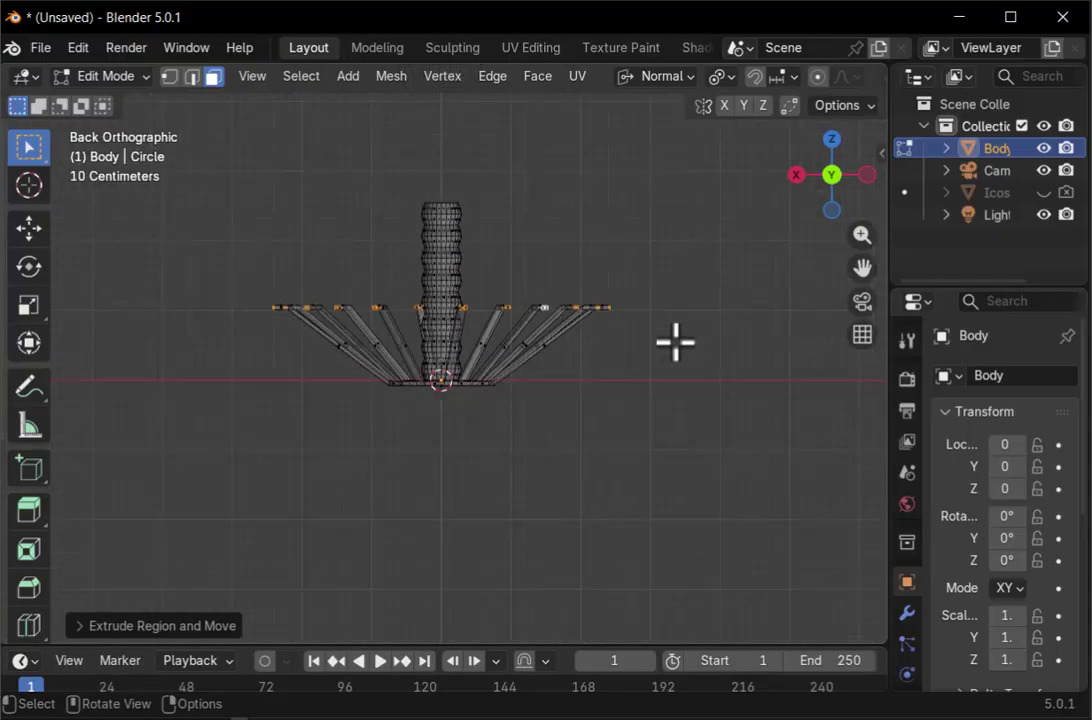
# Extrude the arms' end faces about 2.218 m outward along their normals and return to the back orthographic view
pyautogui.press('e')
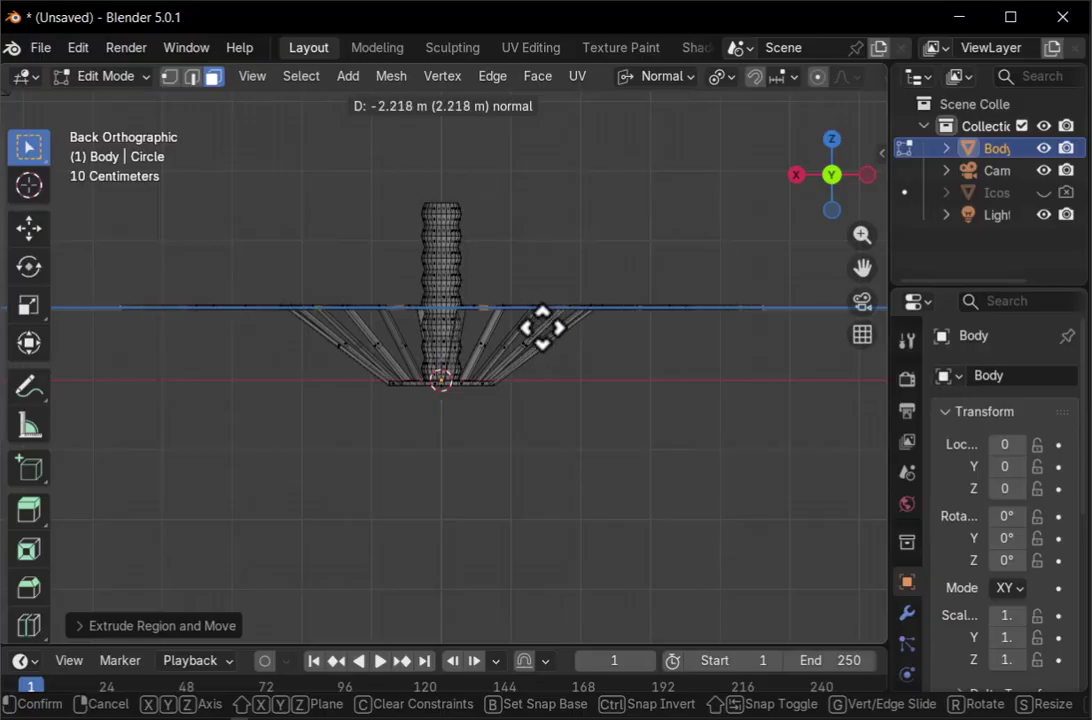
pyautogui.click(541, 328)
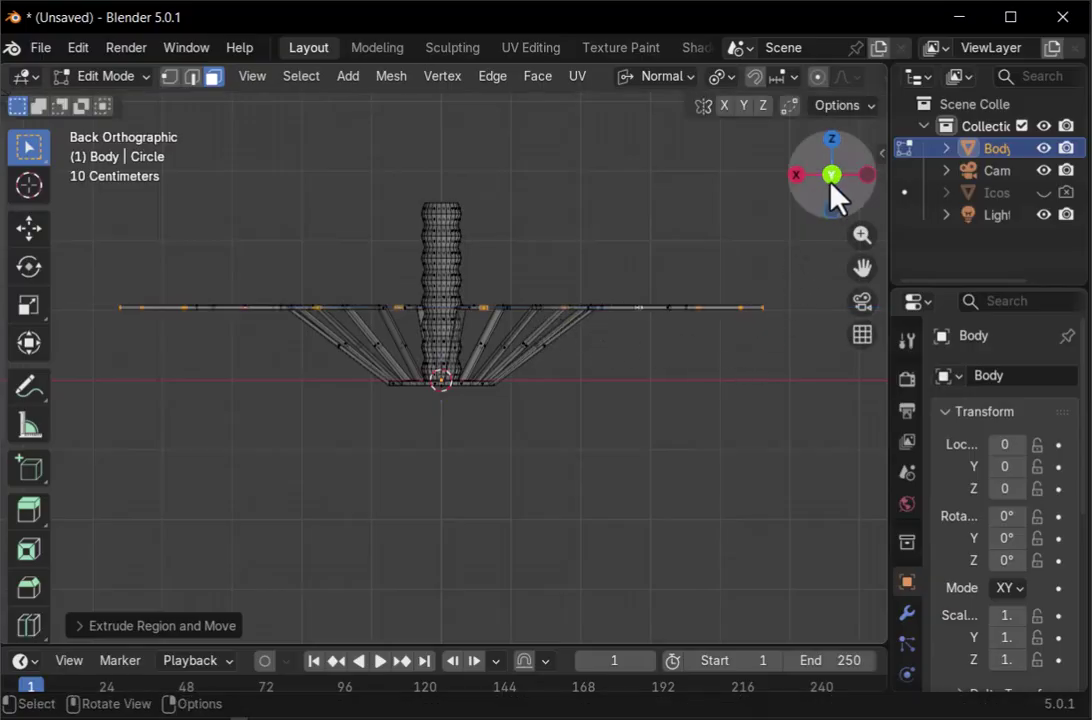
pyautogui.moveTo(835, 195)
pyautogui.mouseDown()
pyautogui.moveTo(836, 270)
pyautogui.moveTo(835, 200)
pyautogui.mouseUp()
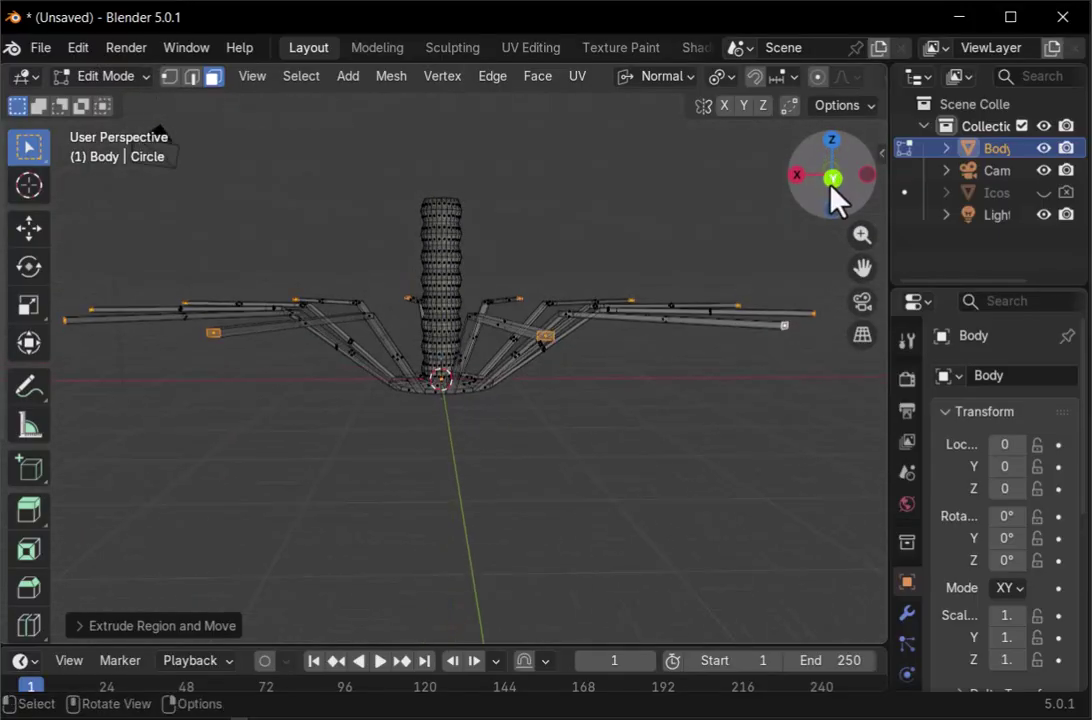
pyautogui.click(832, 180)
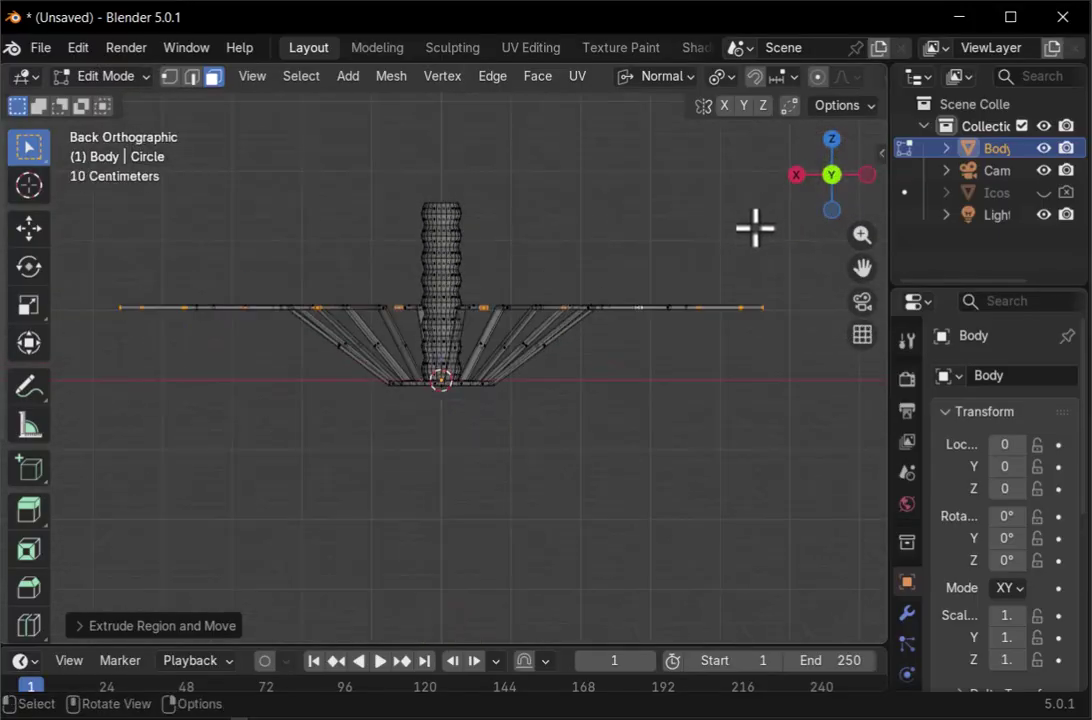
# Set the transform orientation to Global and lower the arms' end faces about 1.029 m along Z so the outer segments slope downward
pyautogui.click(688, 82)
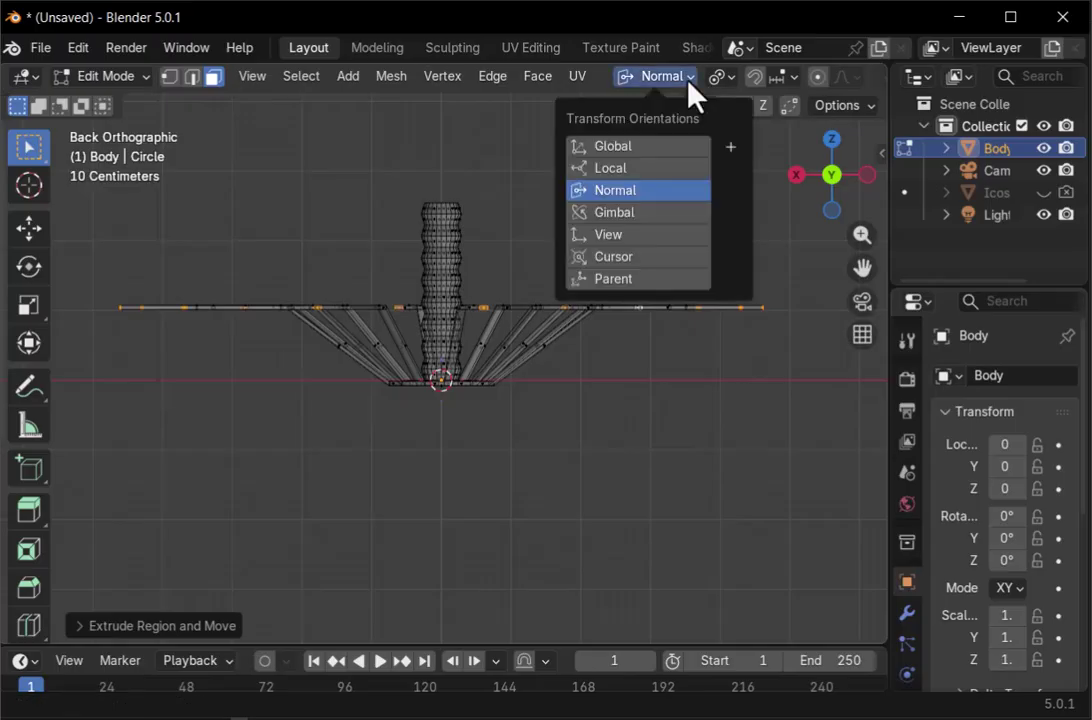
pyautogui.click(648, 157)
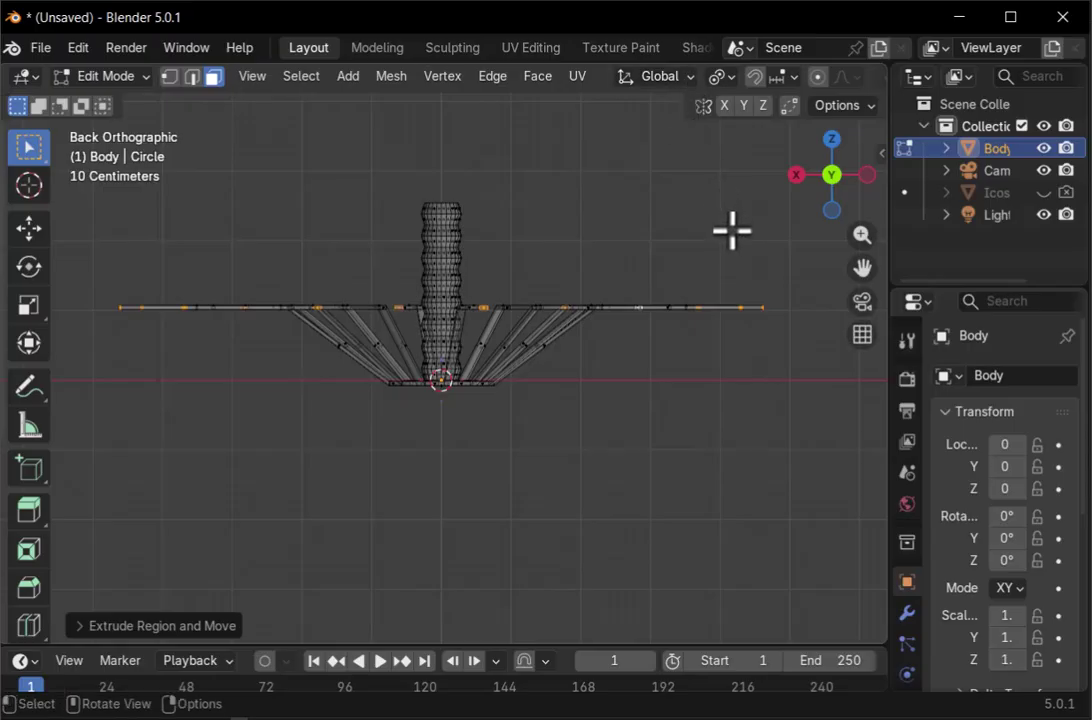
pyautogui.press('e')
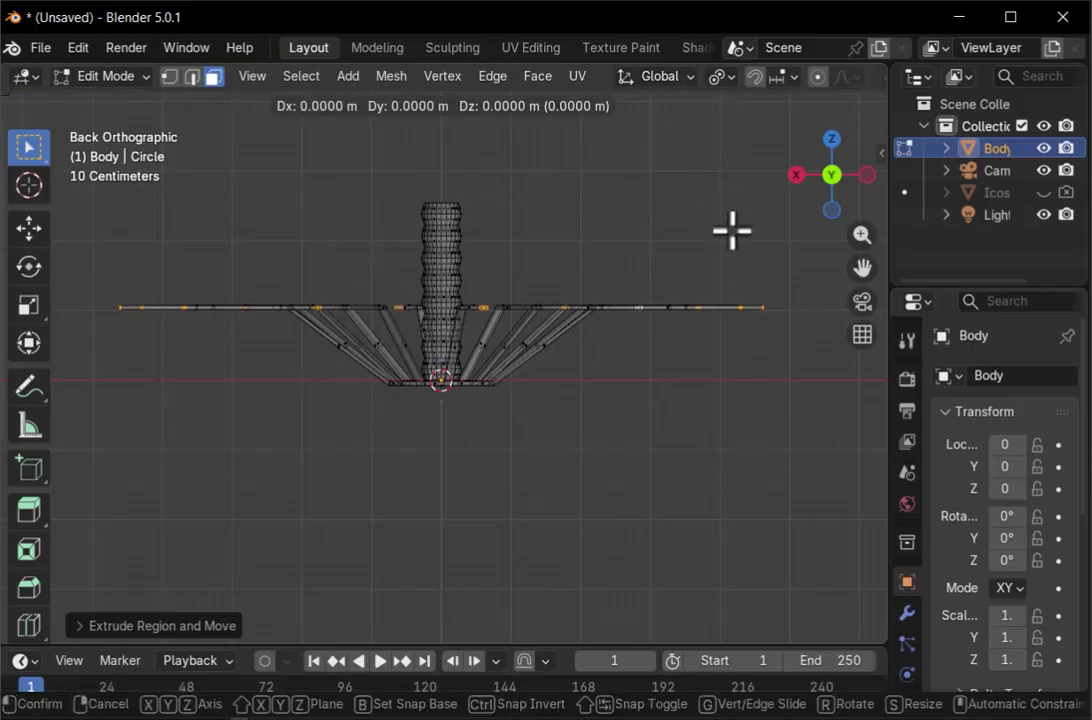
pyautogui.press('z')
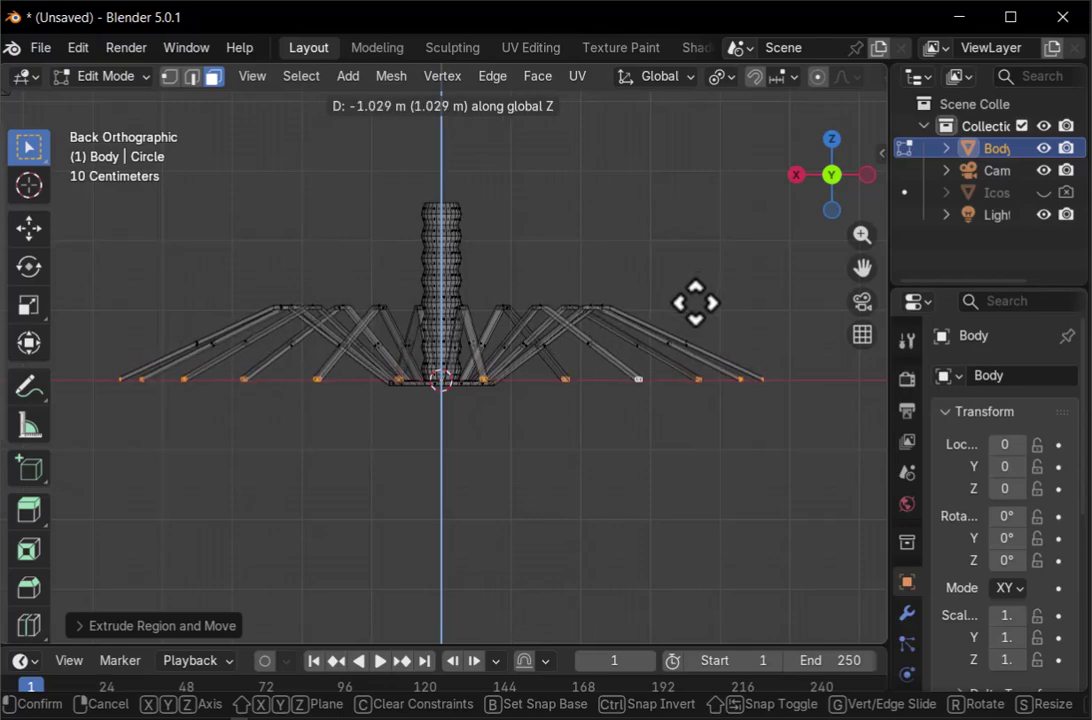
pyautogui.click(695, 302)
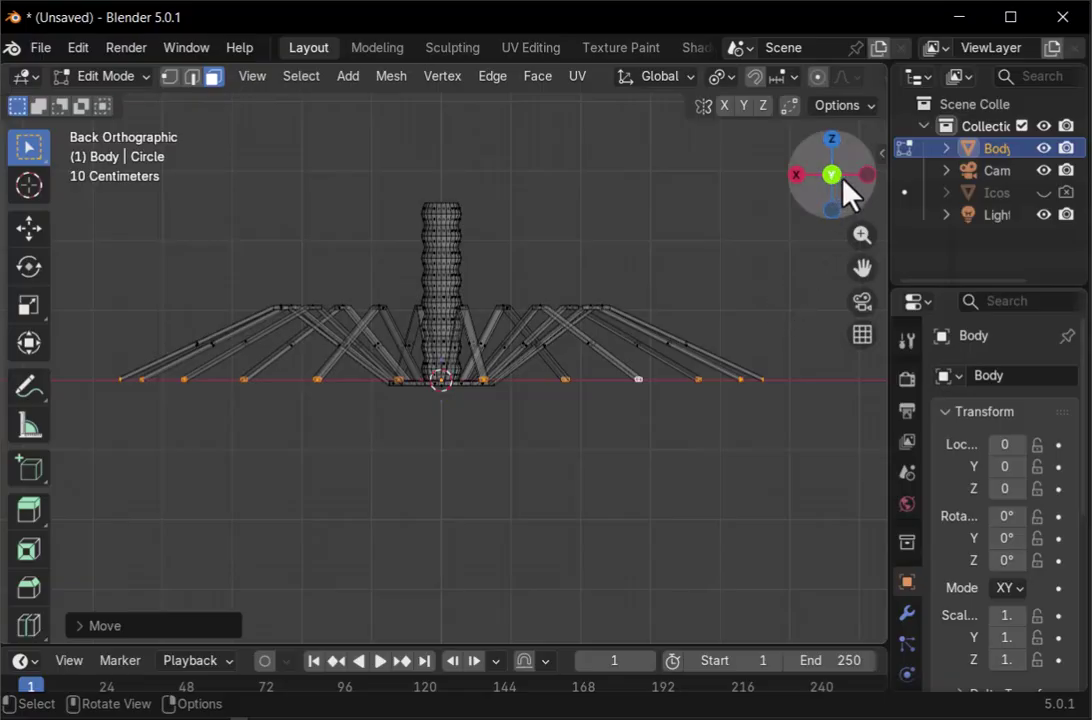
# Show the hidden icosphere in the viewport, enable it for rendering, and inspect the whole model in perspective
pyautogui.click(1043, 192)
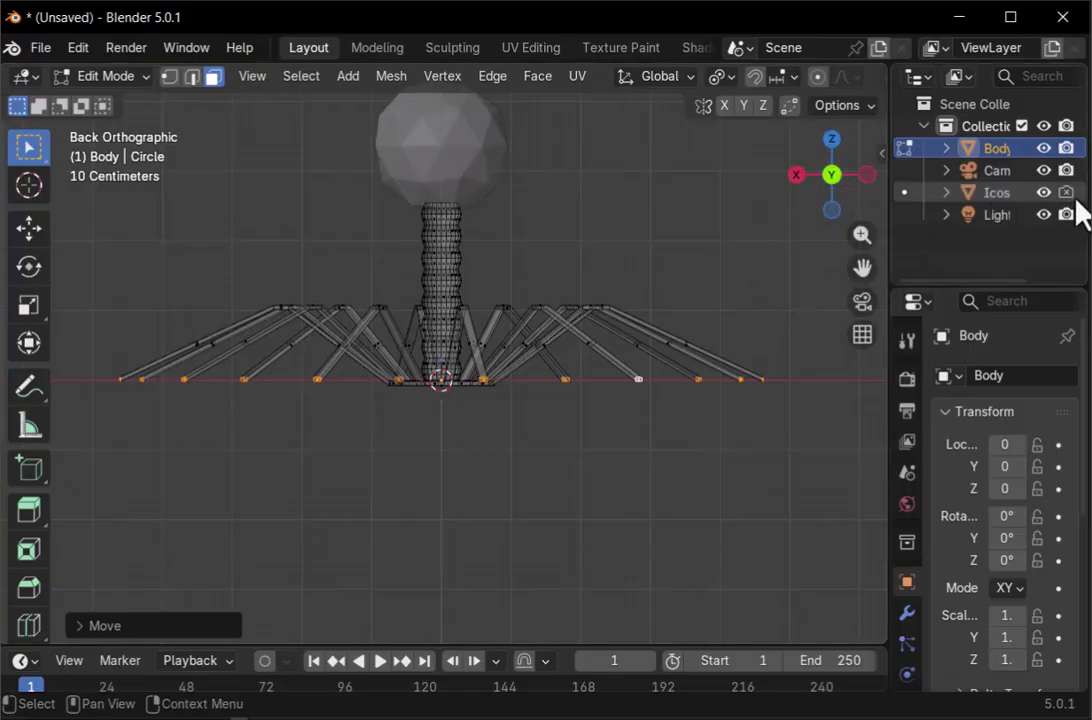
pyautogui.click(1065, 193)
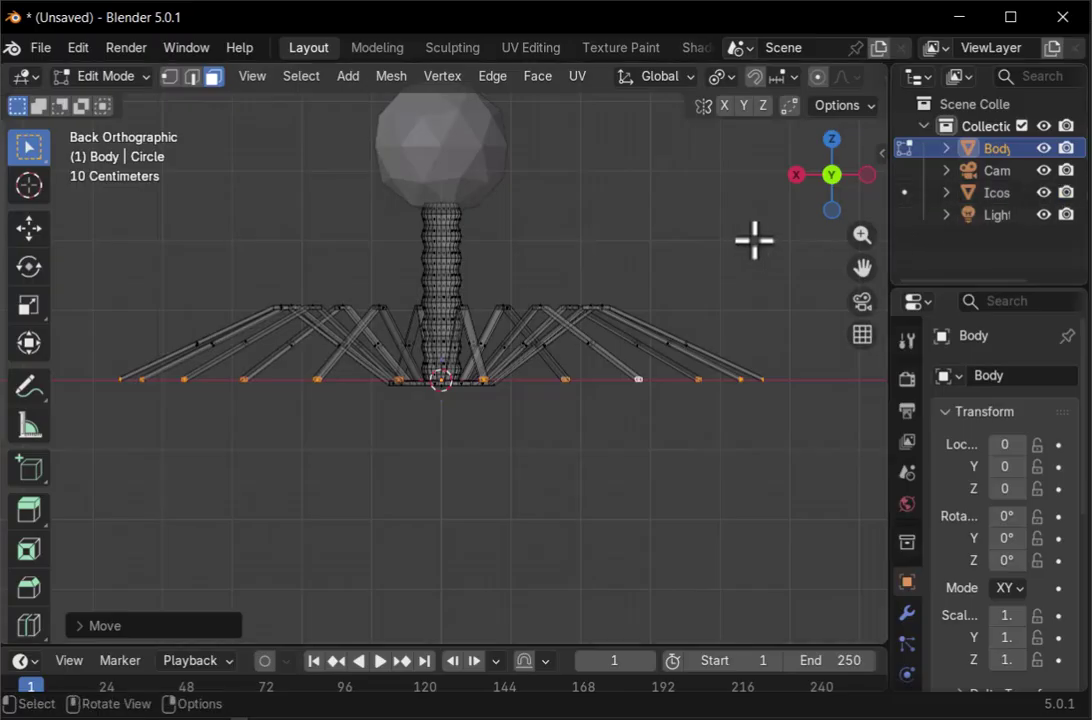
pyautogui.scroll(-2, 641, 295)
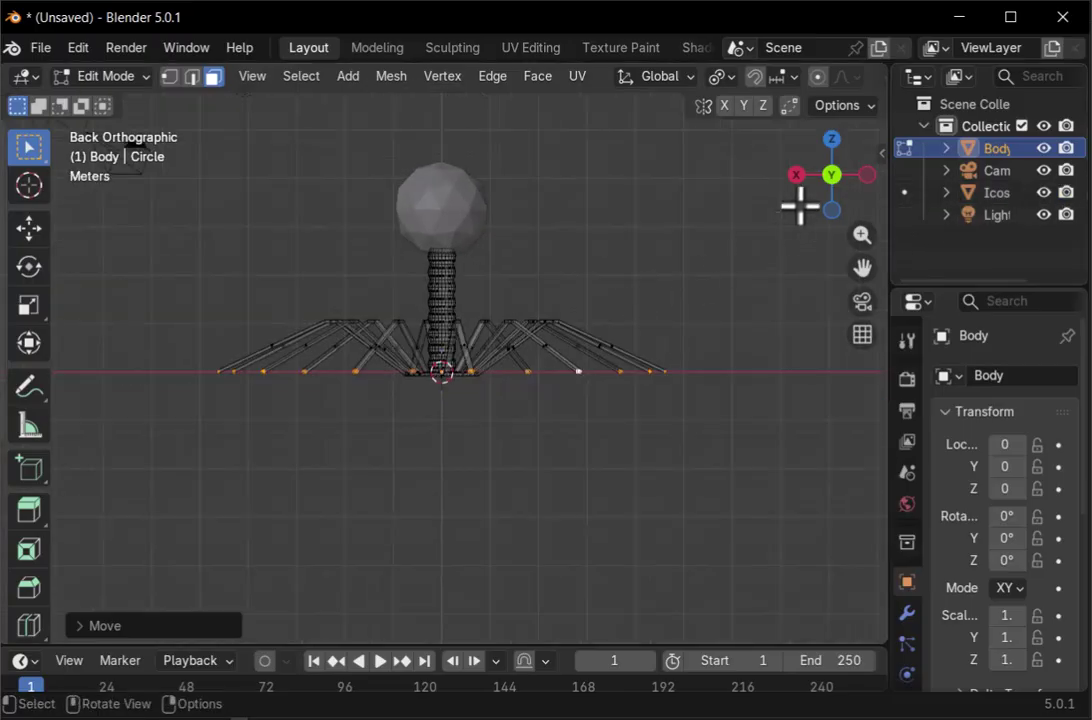
pyautogui.moveTo(832, 172); pyautogui.dragTo(690, 210)
pyautogui.moveTo(700, 155); pyautogui.dragTo(735, 152, button='middle')
pyautogui.moveTo(735, 152); pyautogui.dragTo(740, 152)
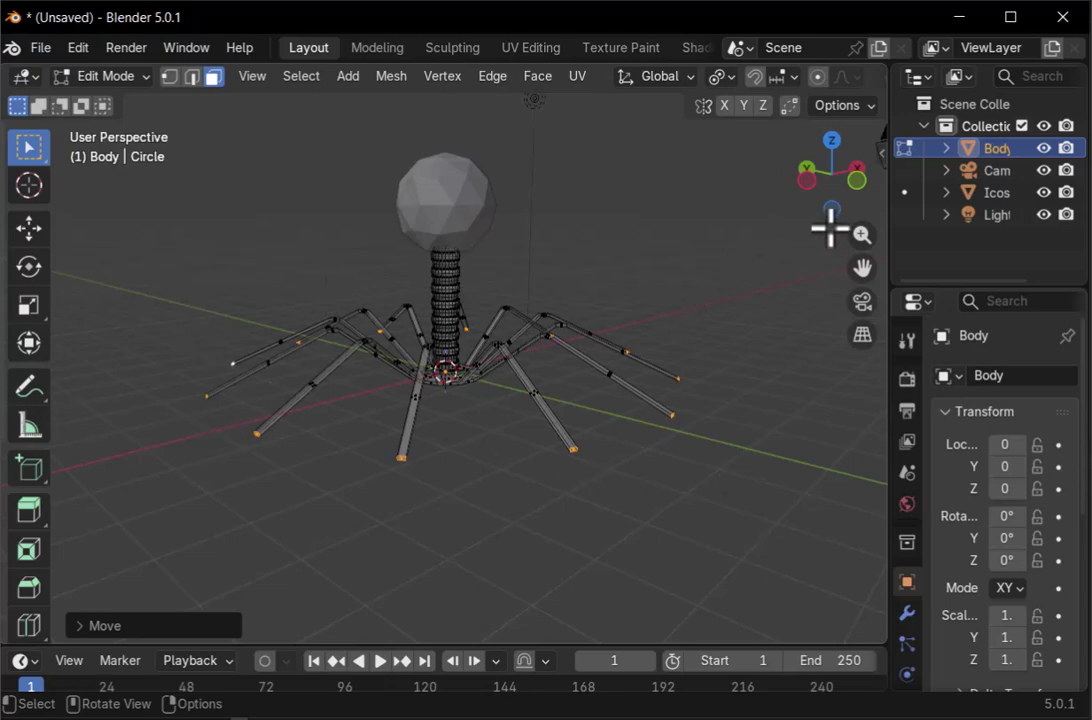
pyautogui.moveTo(857, 190); pyautogui.dragTo(785, 190)
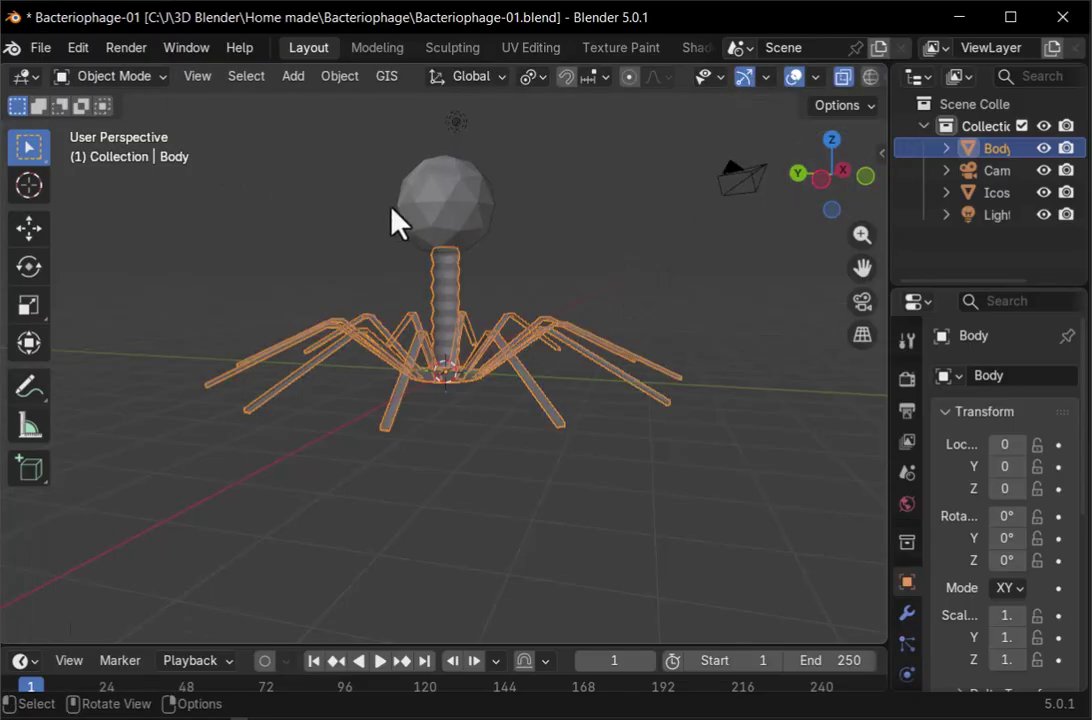
# Add the icosphere to the selected body as the active object and join both into one object
pyautogui.press('shift')
pyautogui.keyDown('shift'); pyautogui.click(437, 203); pyautogui.keyUp('shift')
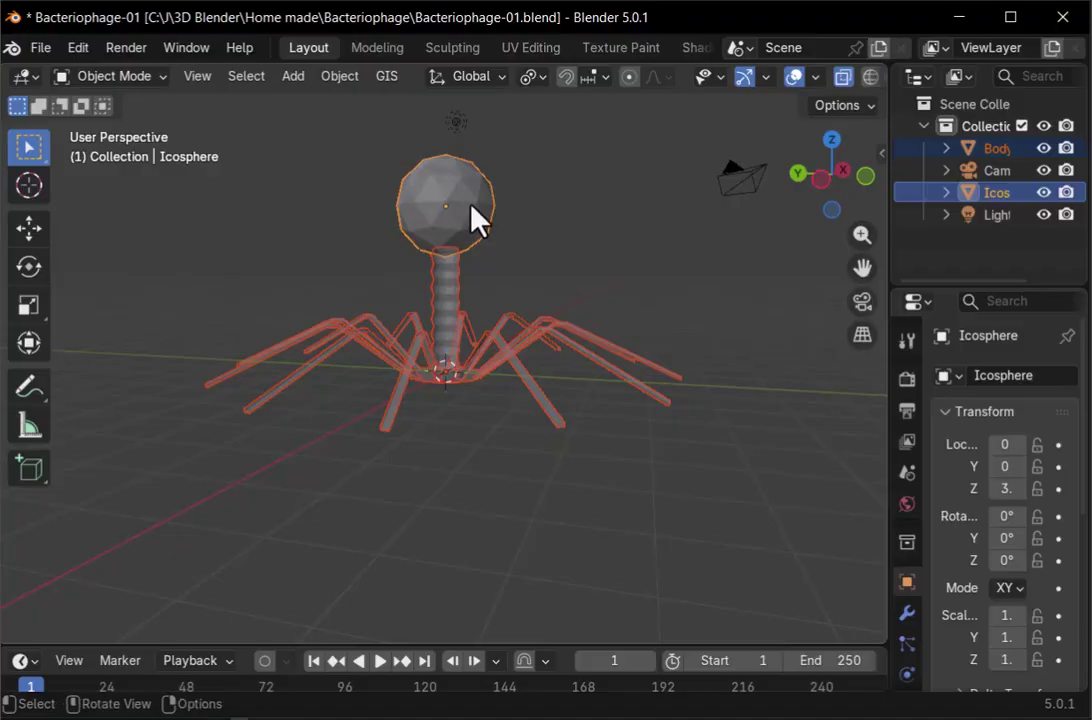
pyautogui.rightClick(476, 218)
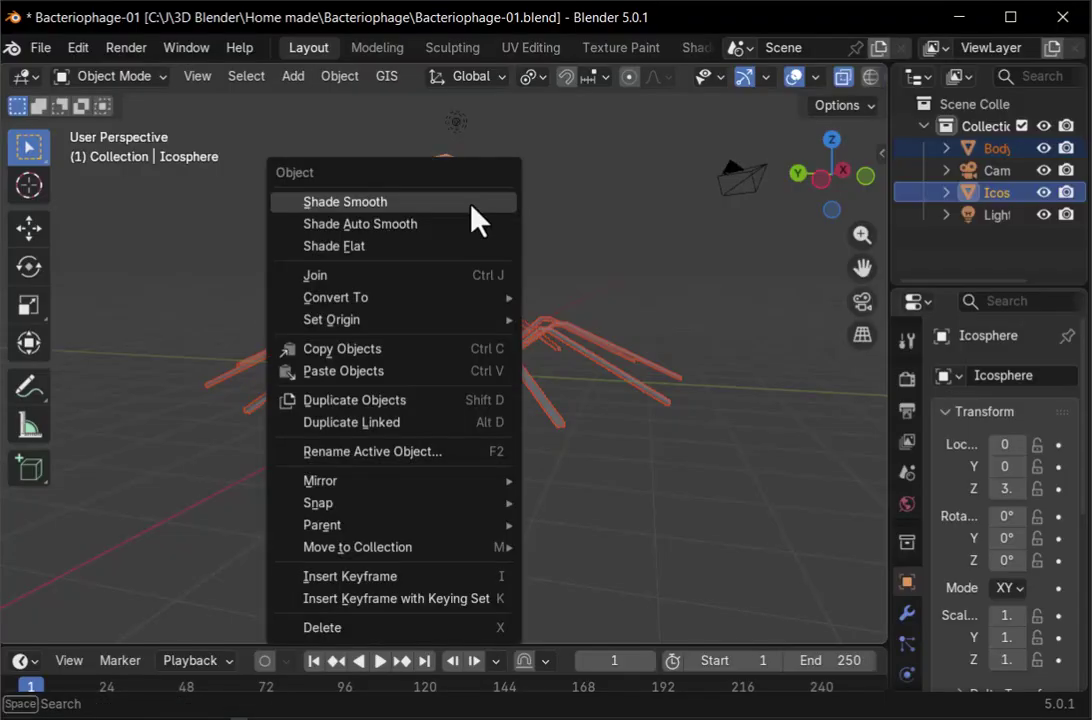
pyautogui.click(363, 280)
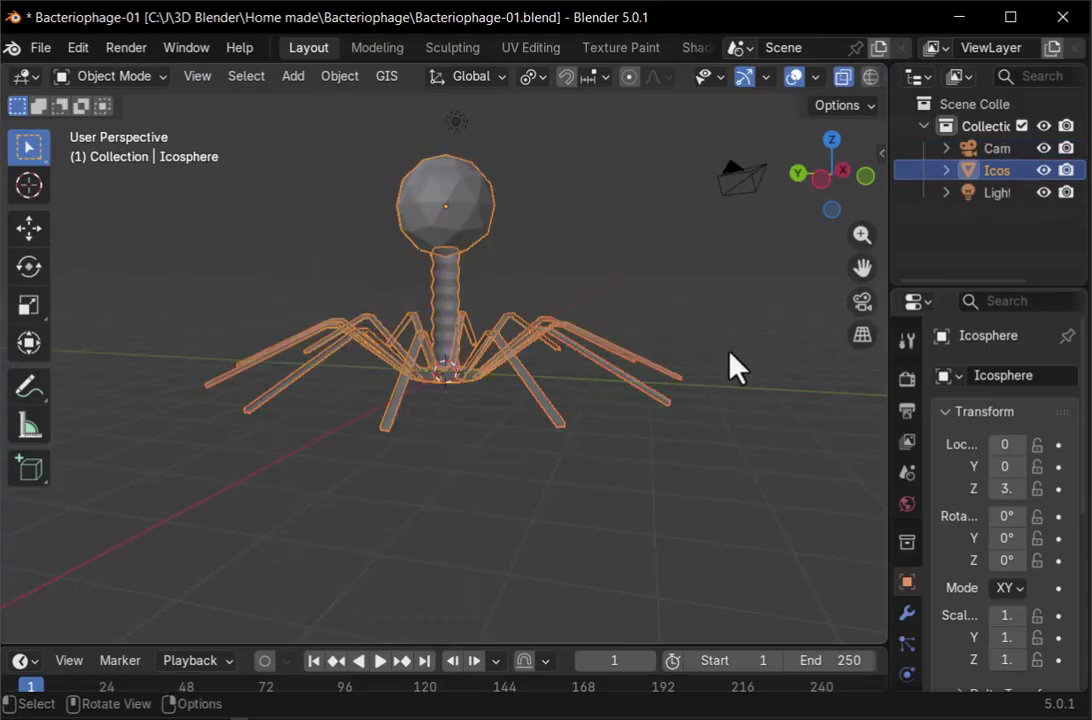
# Rename the joined object to Bacteriophage
pyautogui.doubleClick(993, 172)
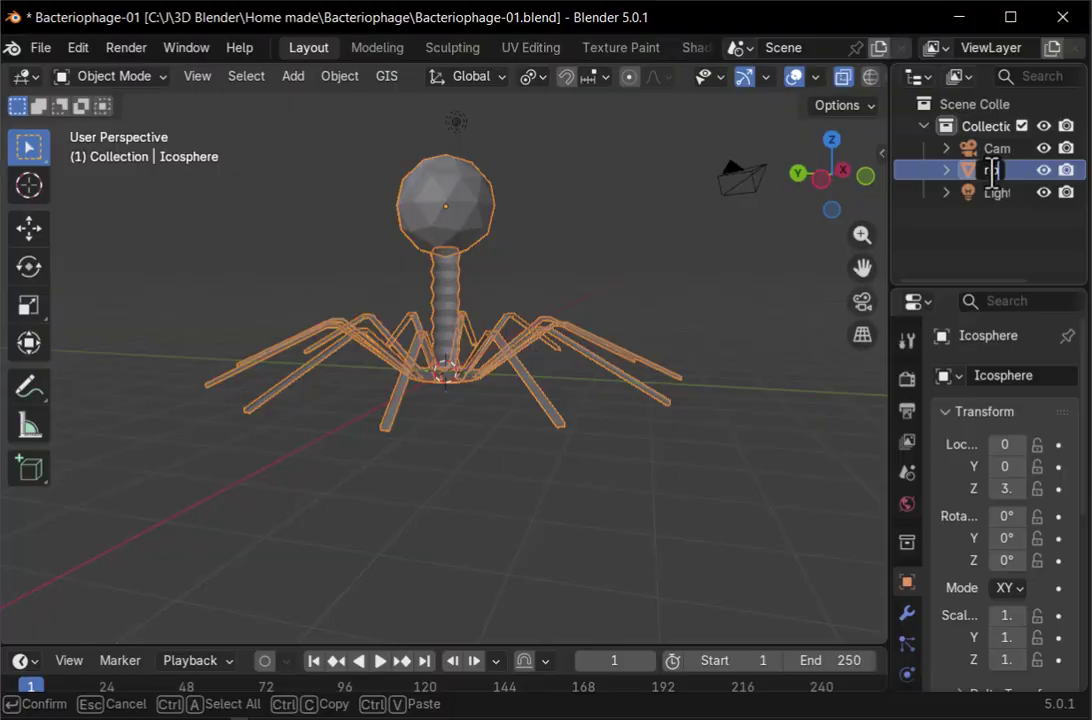
pyautogui.write('Bacteriophage')
pyautogui.press('Return')
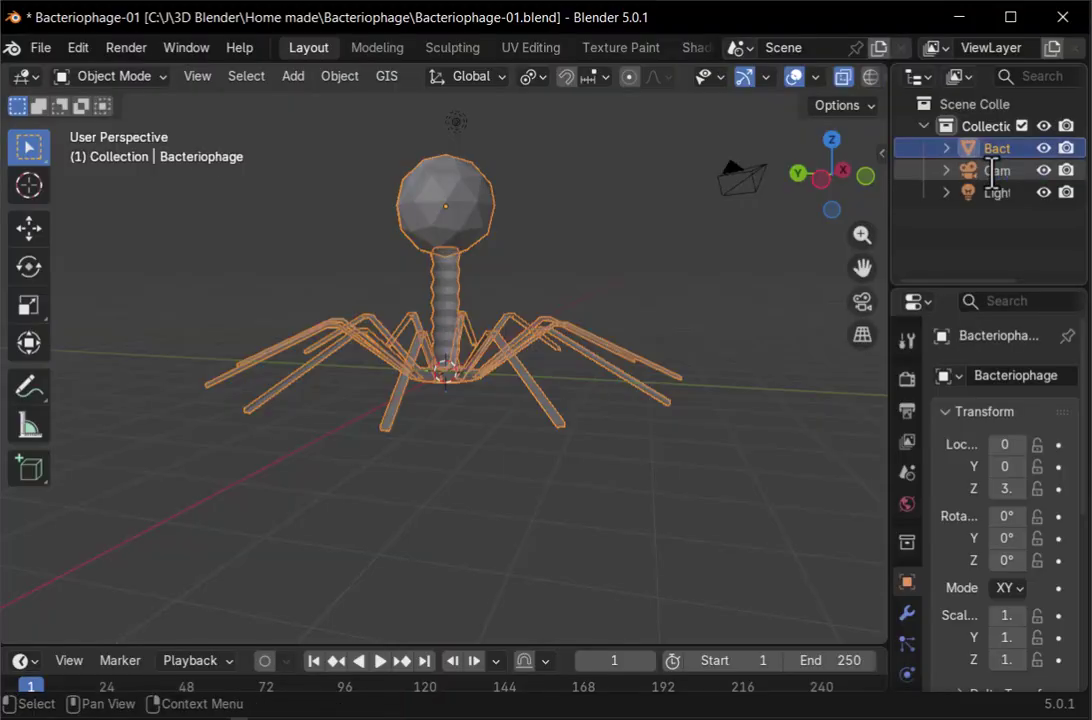
# Widen the properties area and assign an Environment Texture to the world background color
pyautogui.moveTo(893, 190); pyautogui.dragTo(826, 198)
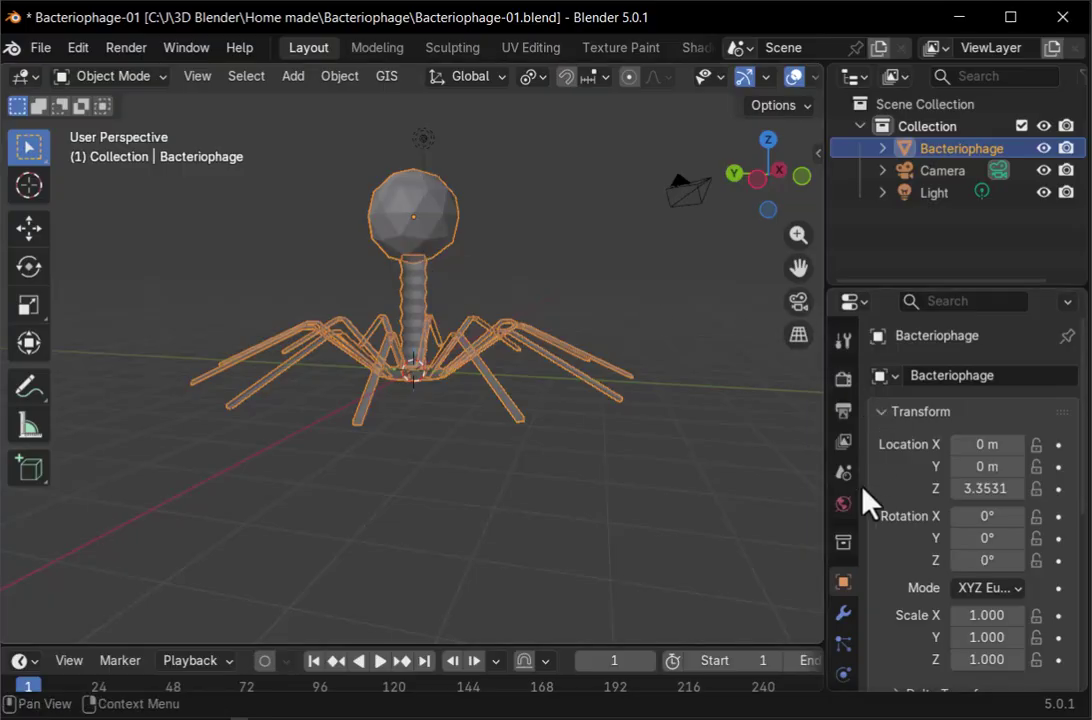
pyautogui.click(844, 505)
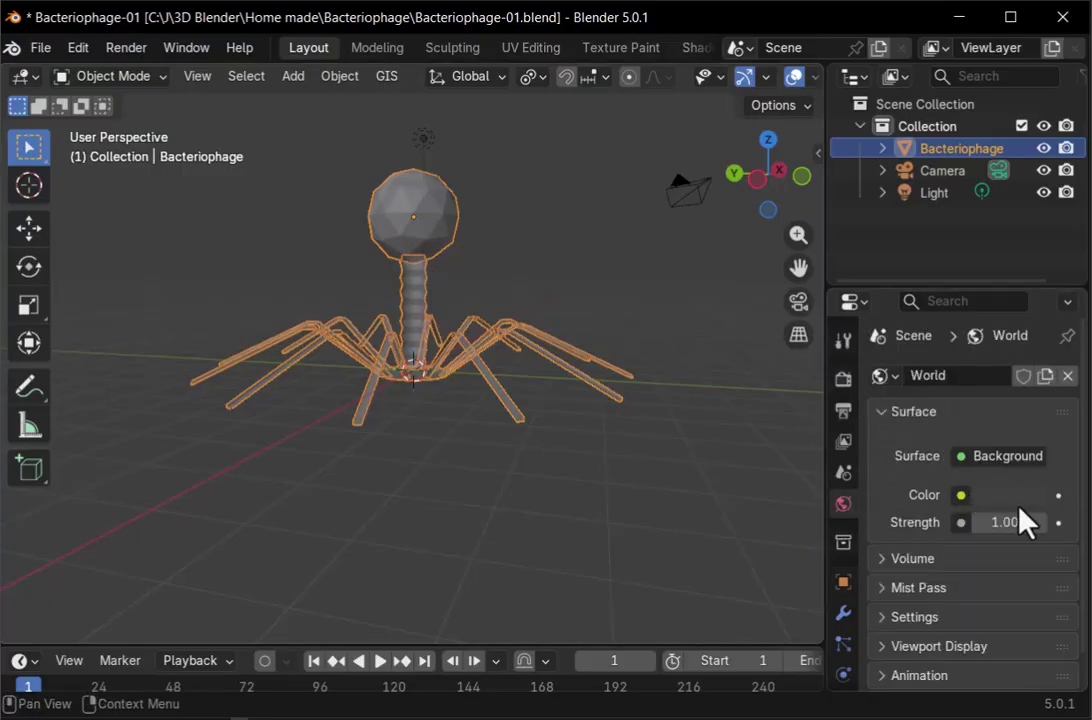
pyautogui.click(959, 497)
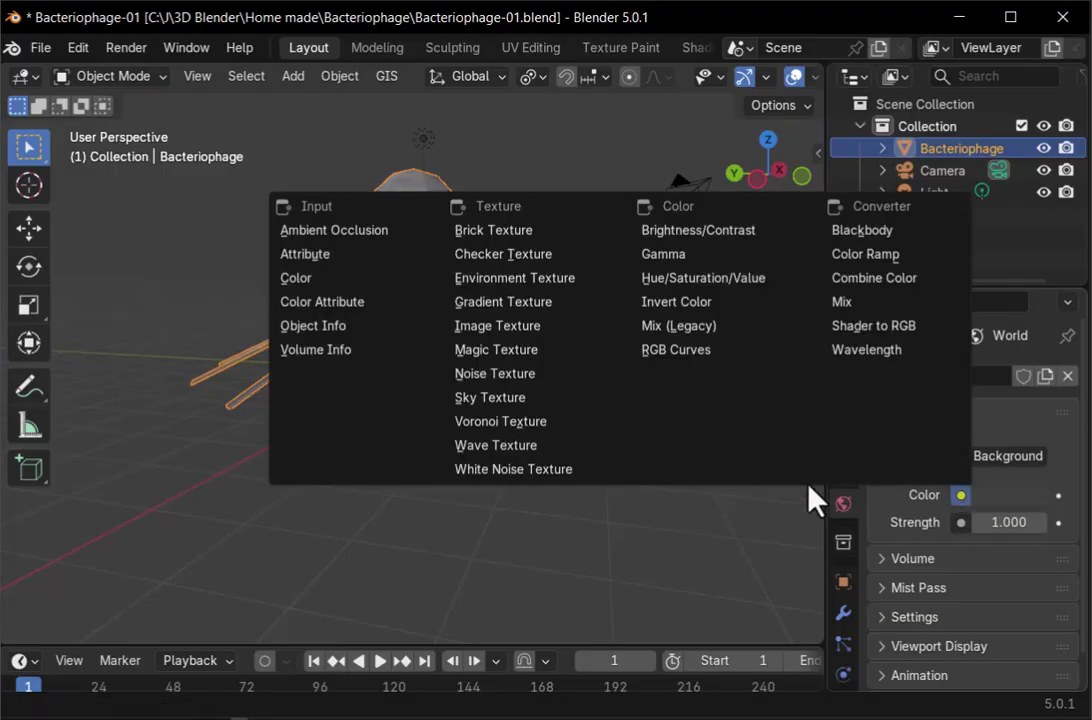
pyautogui.click(525, 280)
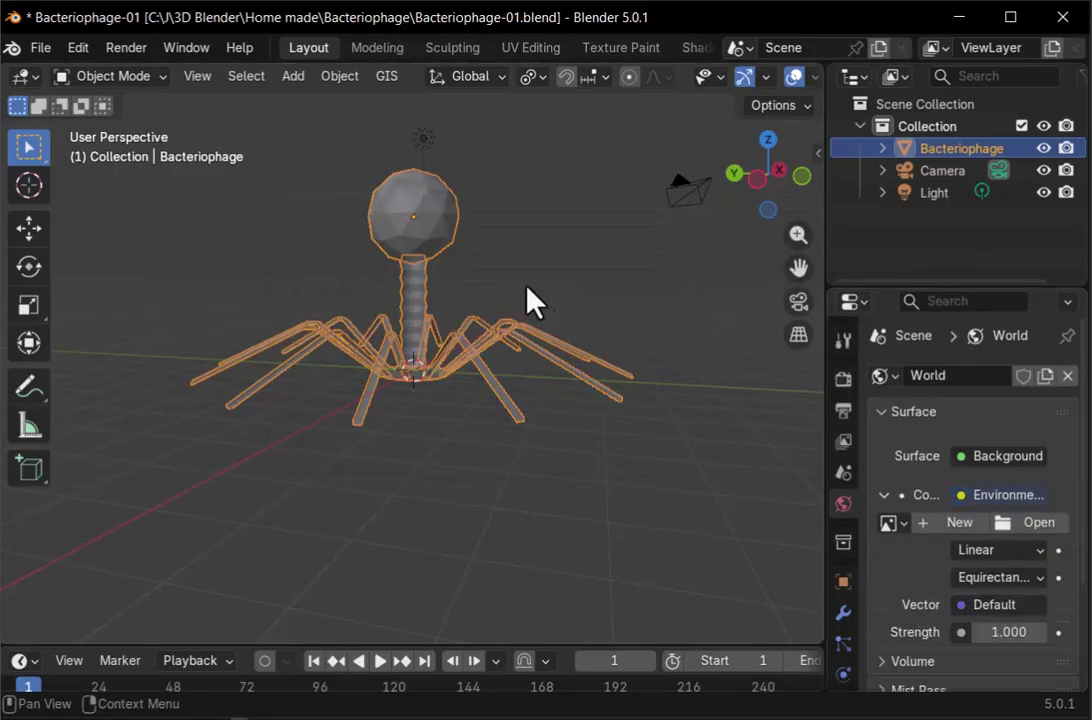
# Load cayley_interior_4k.exr from the C:\J\3D Blender\HDRI folder as the world's environment image
pyautogui.click(1025, 523)
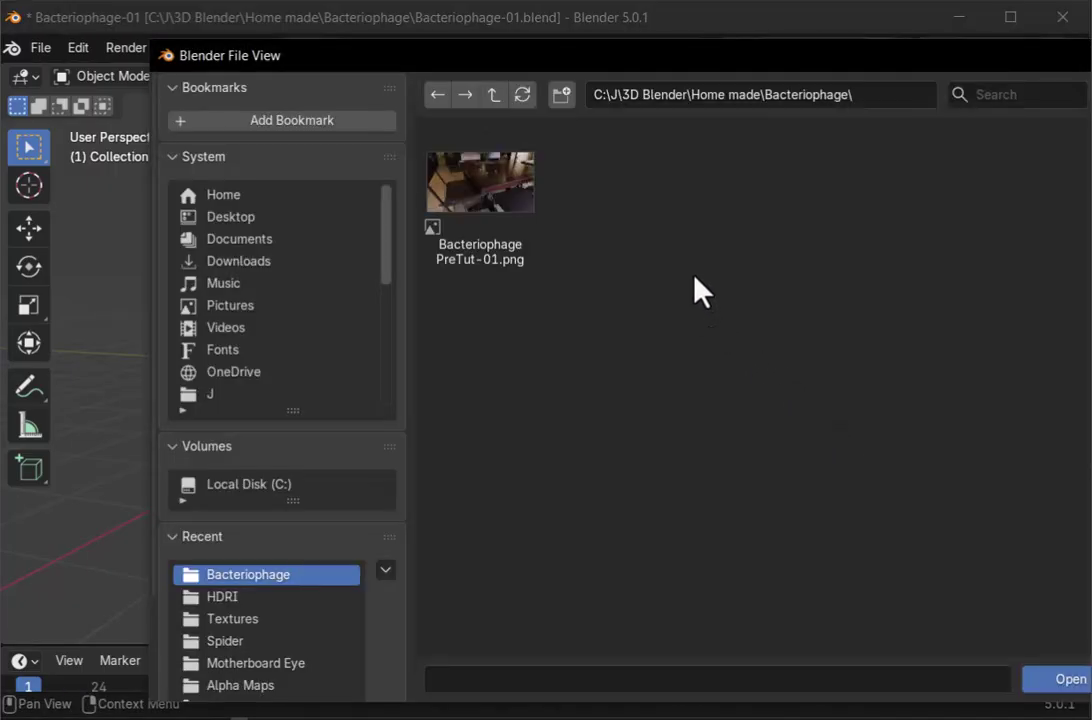
pyautogui.click(493, 95)
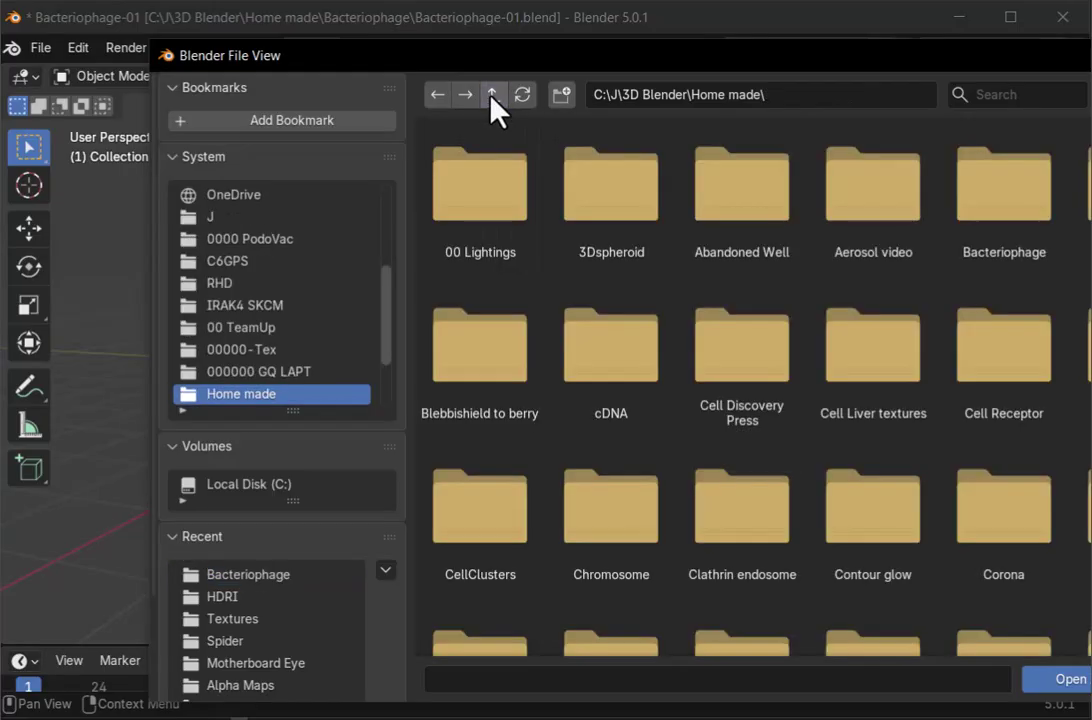
pyautogui.click(493, 95)
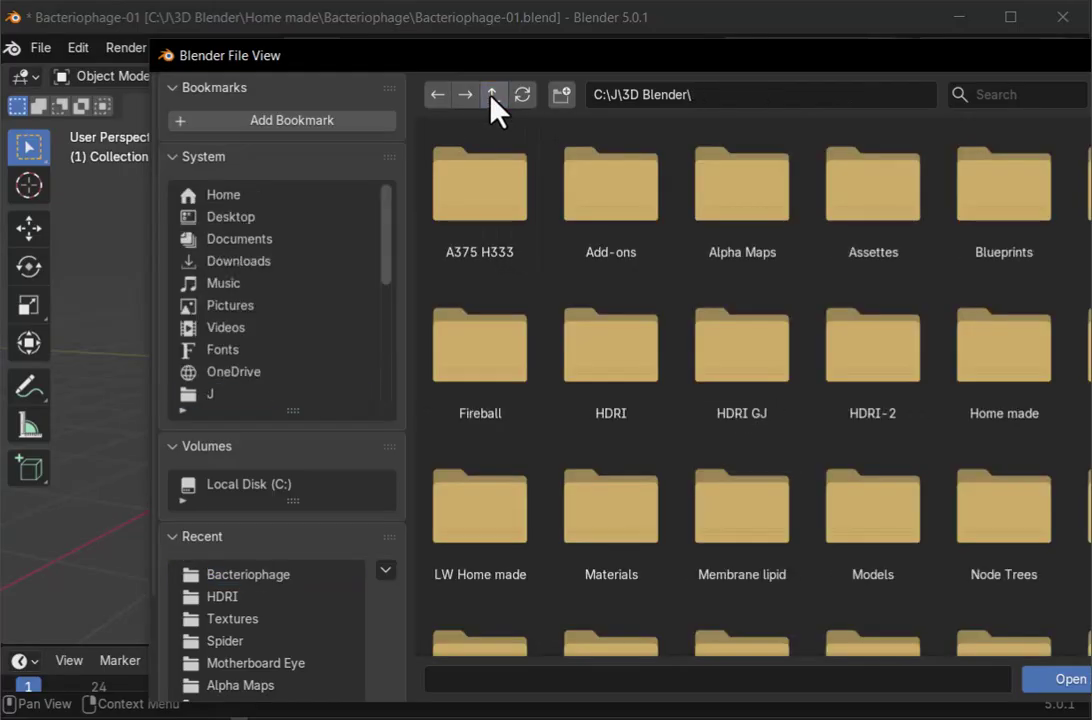
pyautogui.click(493, 95)
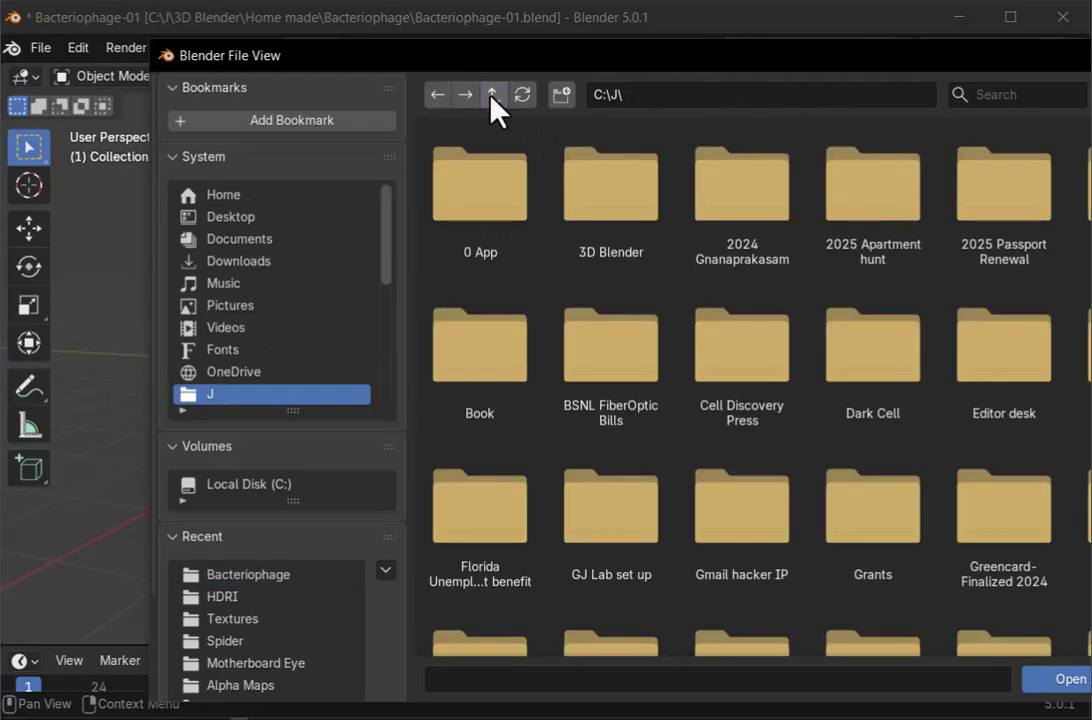
pyautogui.doubleClick(600, 240)
pyautogui.doubleClick(620, 380)
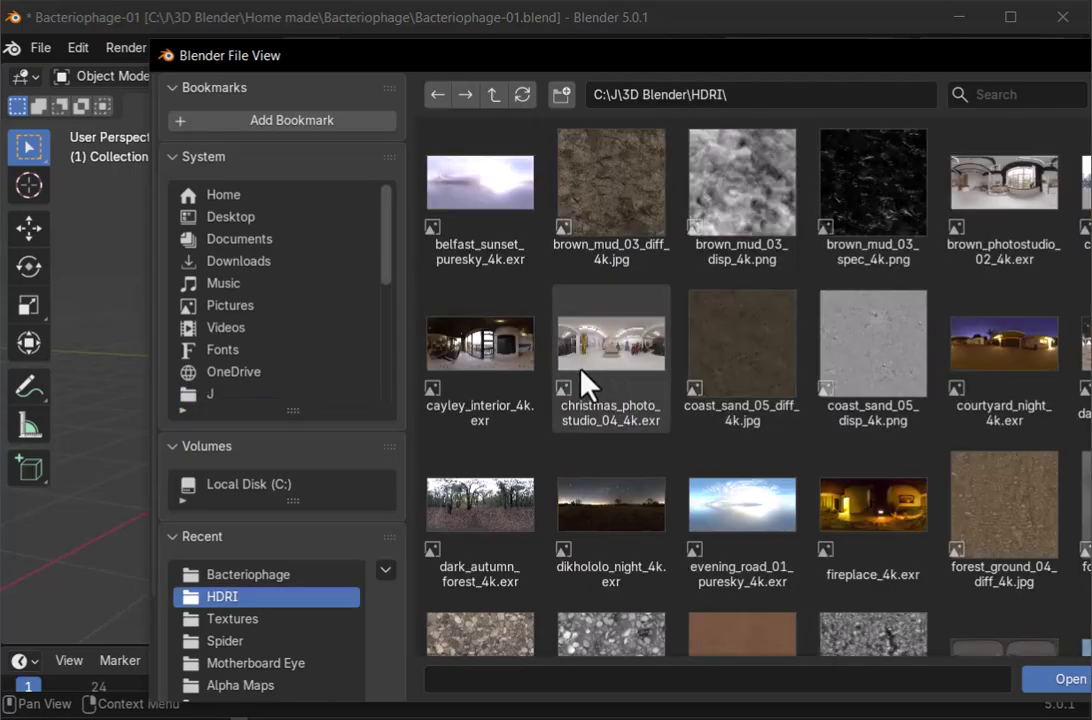
pyautogui.moveTo(583, 378)
pyautogui.click(502, 366)
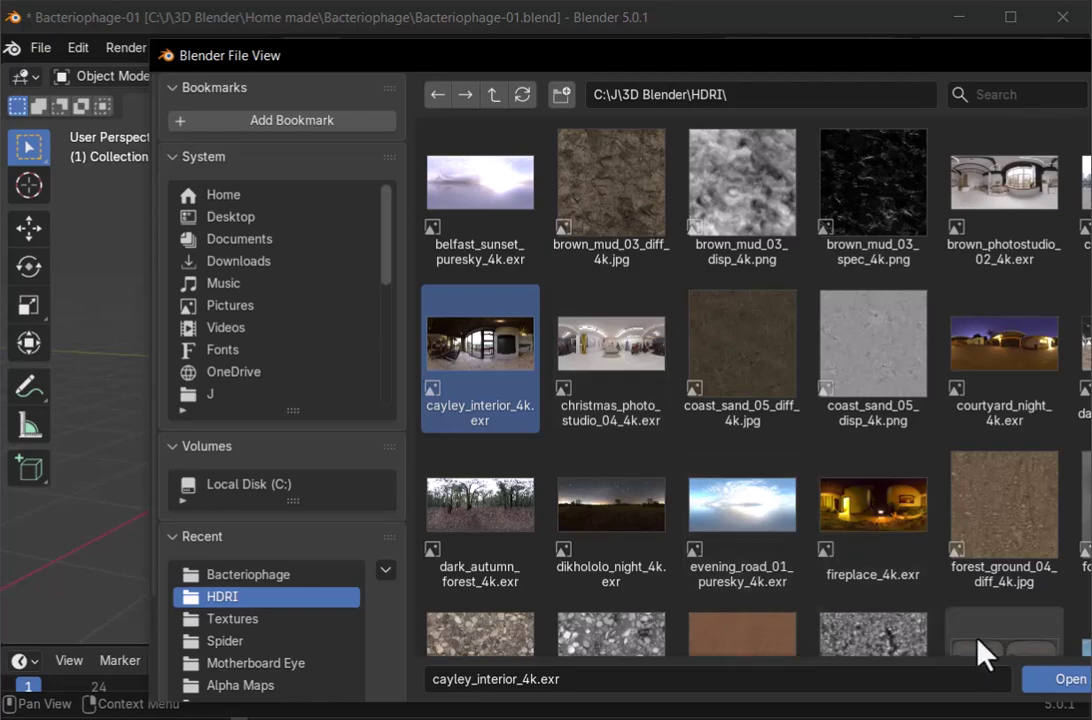
pyautogui.click(1068, 683)
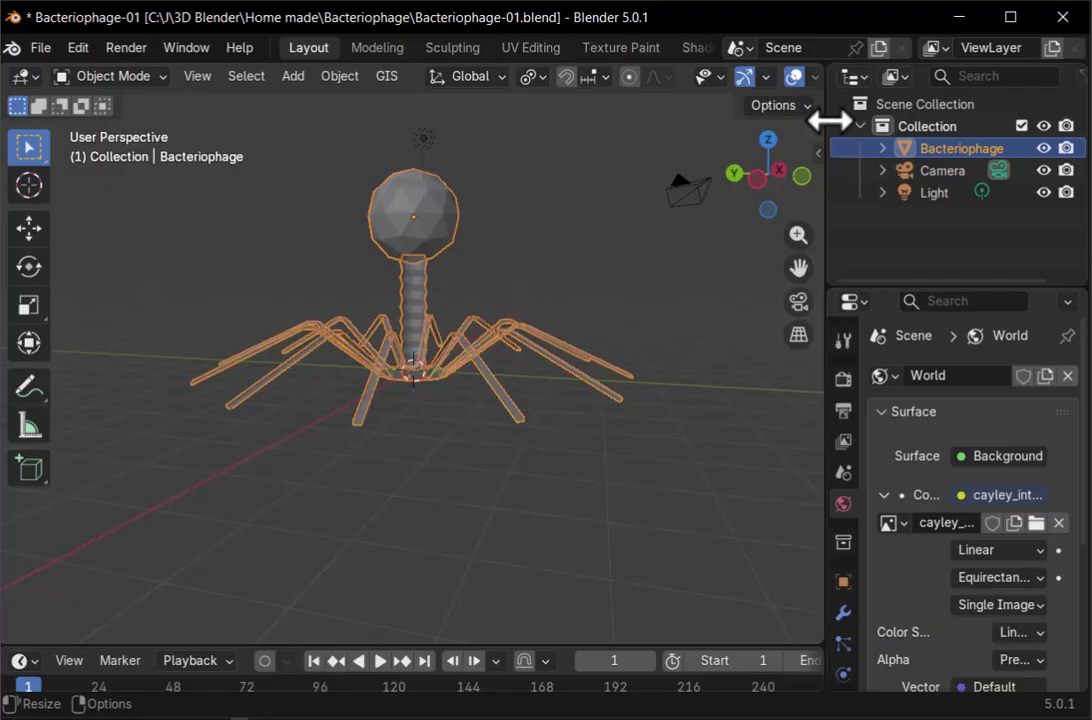
# Switch the viewport to rendered shading and look at the Bacteriophage through the scene camera
pyautogui.moveTo(826, 120); pyautogui.dragTo(1020, 127)
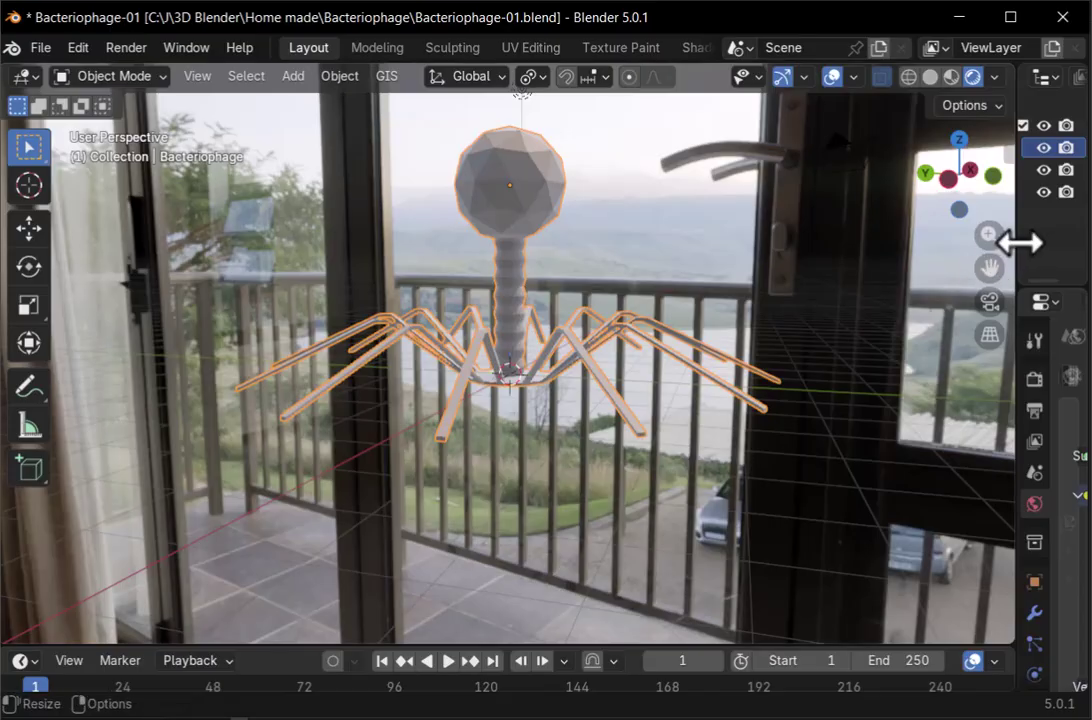
pyautogui.moveTo(1018, 242); pyautogui.dragTo(826, 234)
pyautogui.press('KP_0')
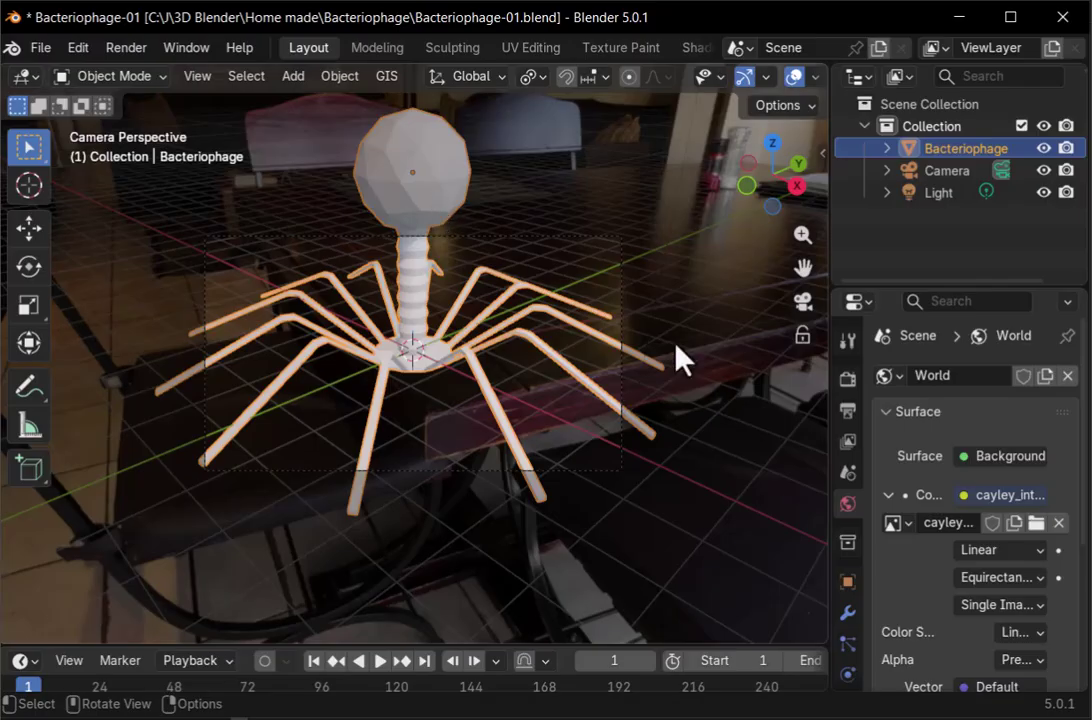
# Add a new material to the Bacteriophage and set its surface shader to Glass BSDF
pyautogui.scroll(-2, 895, 515)
pyautogui.scroll(-4, 851, 541)
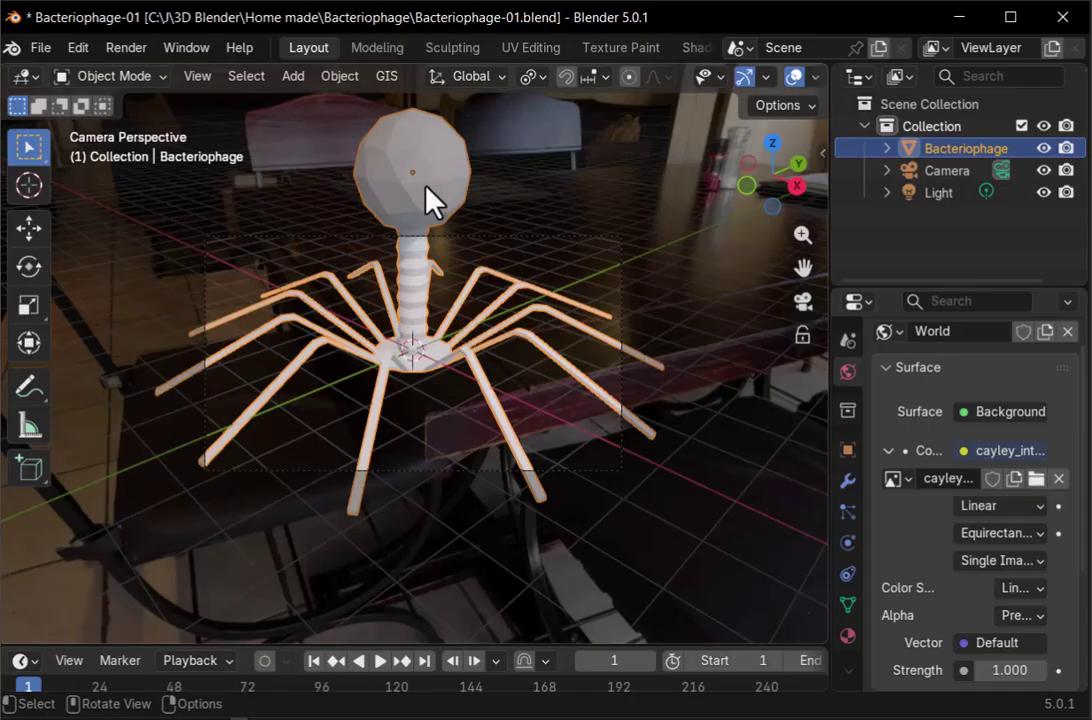
pyautogui.click(848, 636)
pyautogui.click(975, 470)
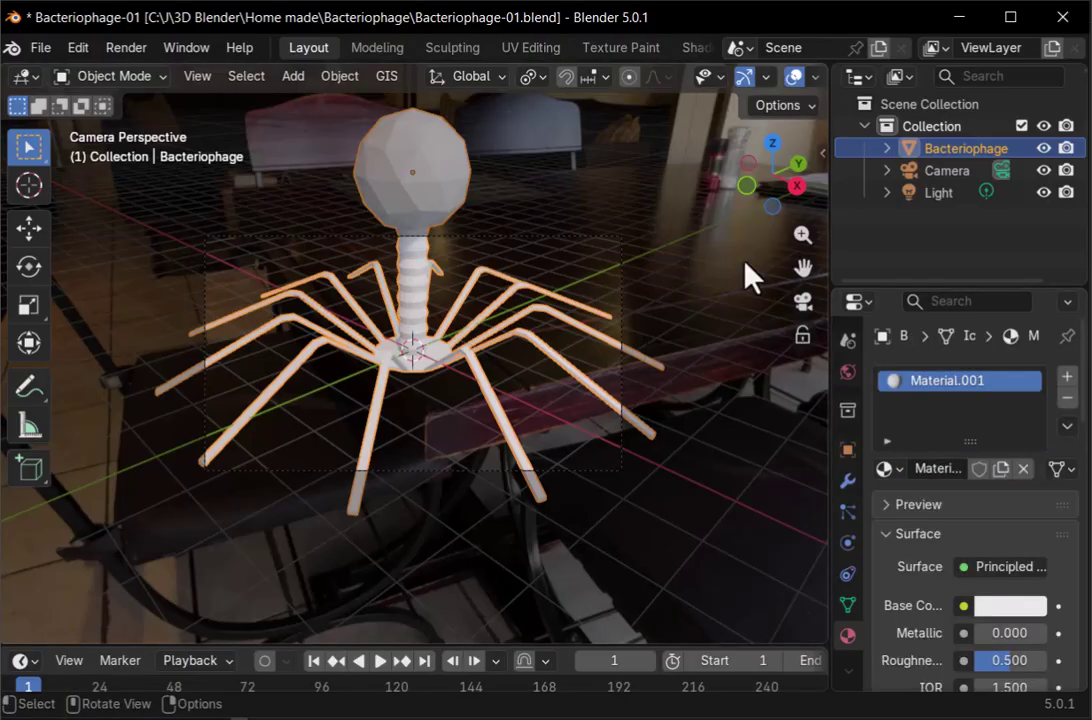
pyautogui.click(994, 568)
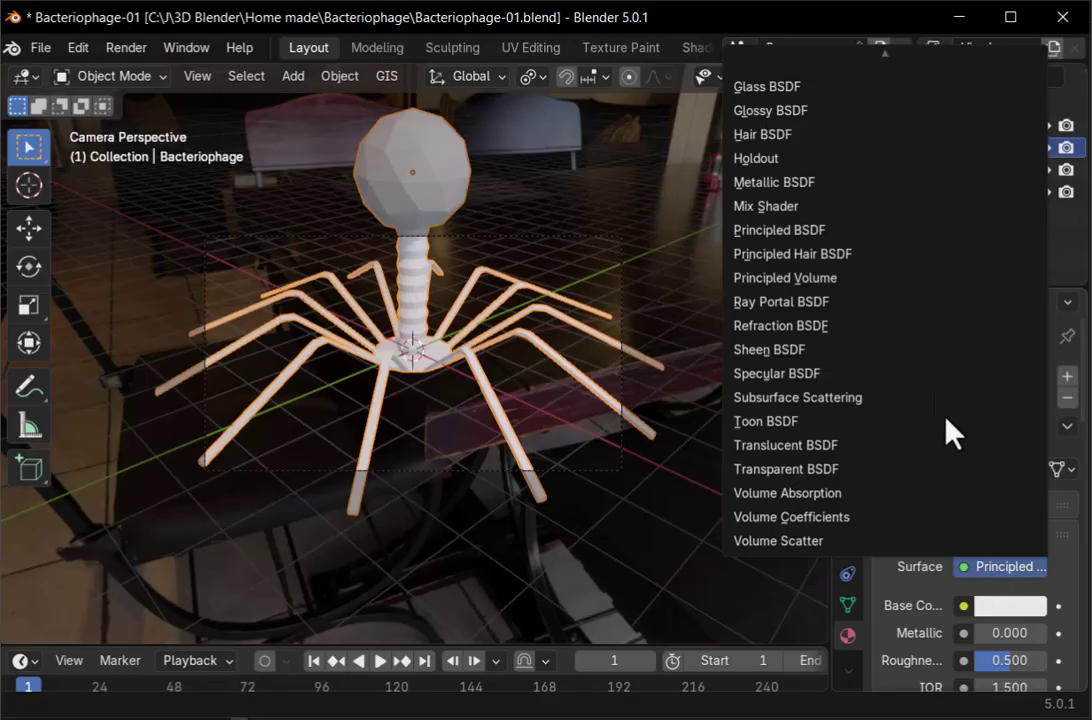
pyautogui.click(798, 90)
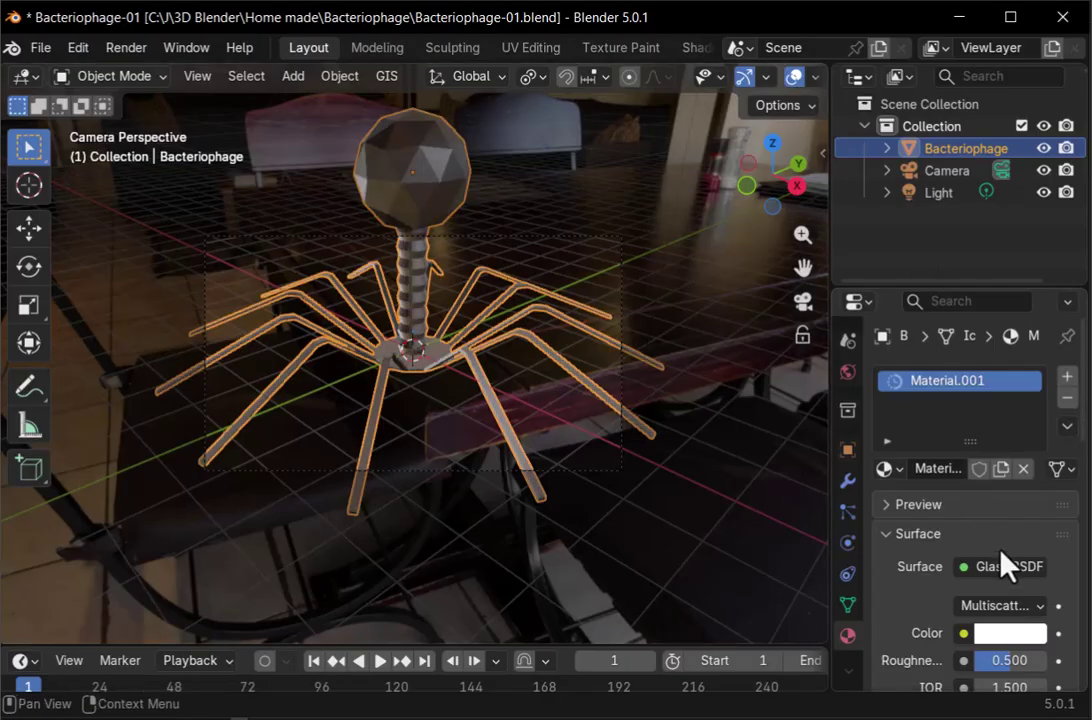
# Darken the glass material's color to a value of about 0.77 and lower its roughness to about 0.127
pyautogui.click(1010, 638)
pyautogui.moveTo(1035, 258); pyautogui.dragTo(1030, 288)
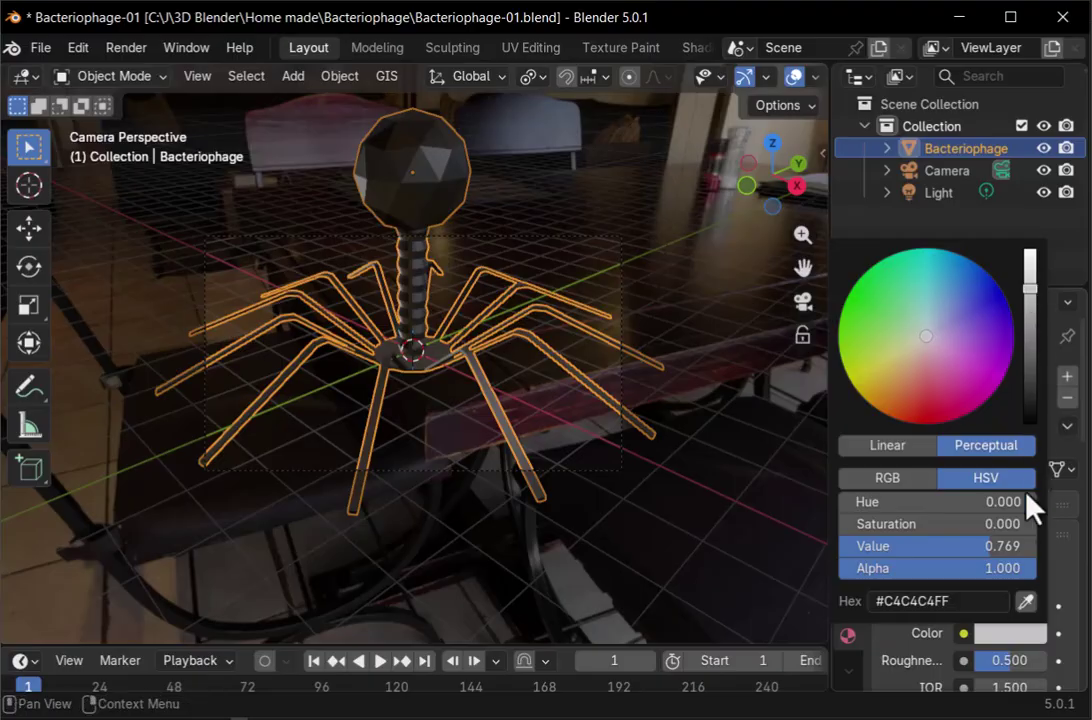
pyautogui.click(915, 663)
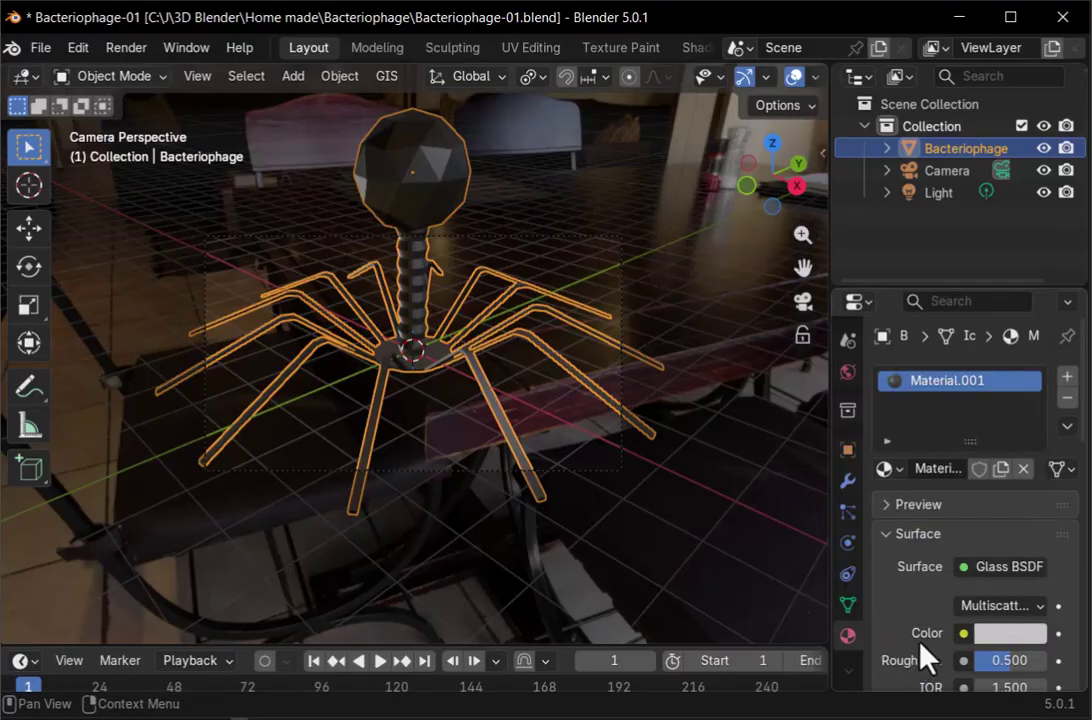
pyautogui.moveTo(1013, 673); pyautogui.dragTo(918, 657)
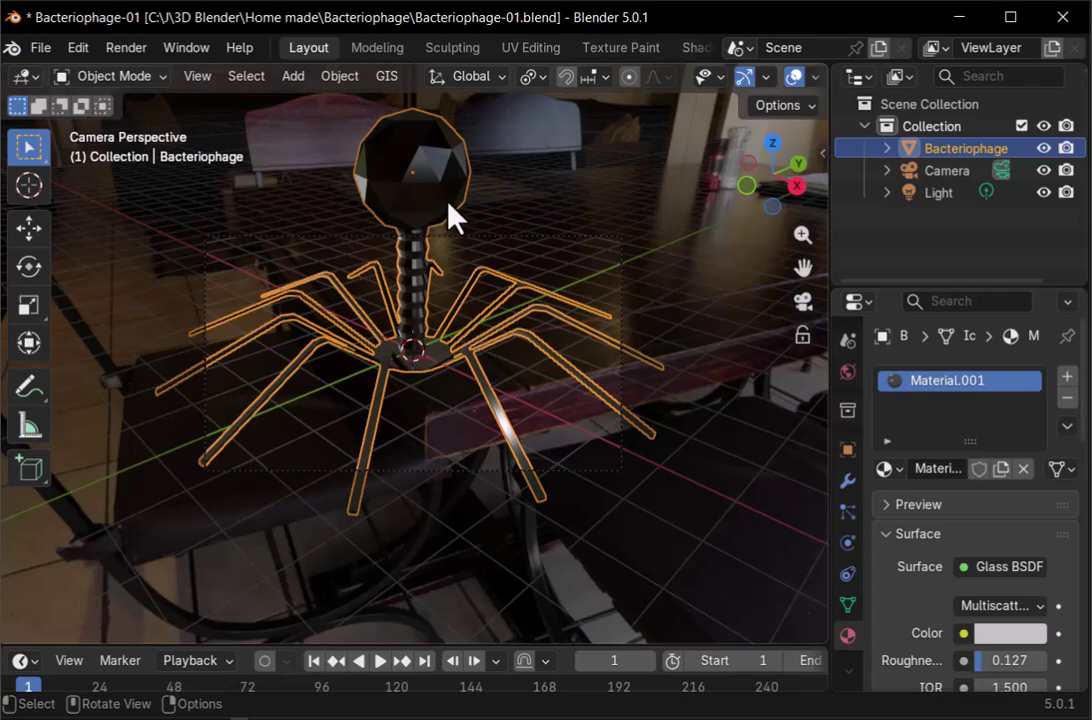
# Scale the Bacteriophage down to about 0.26 and move it onto the tabletop inside the camera frame
pyautogui.press('s')
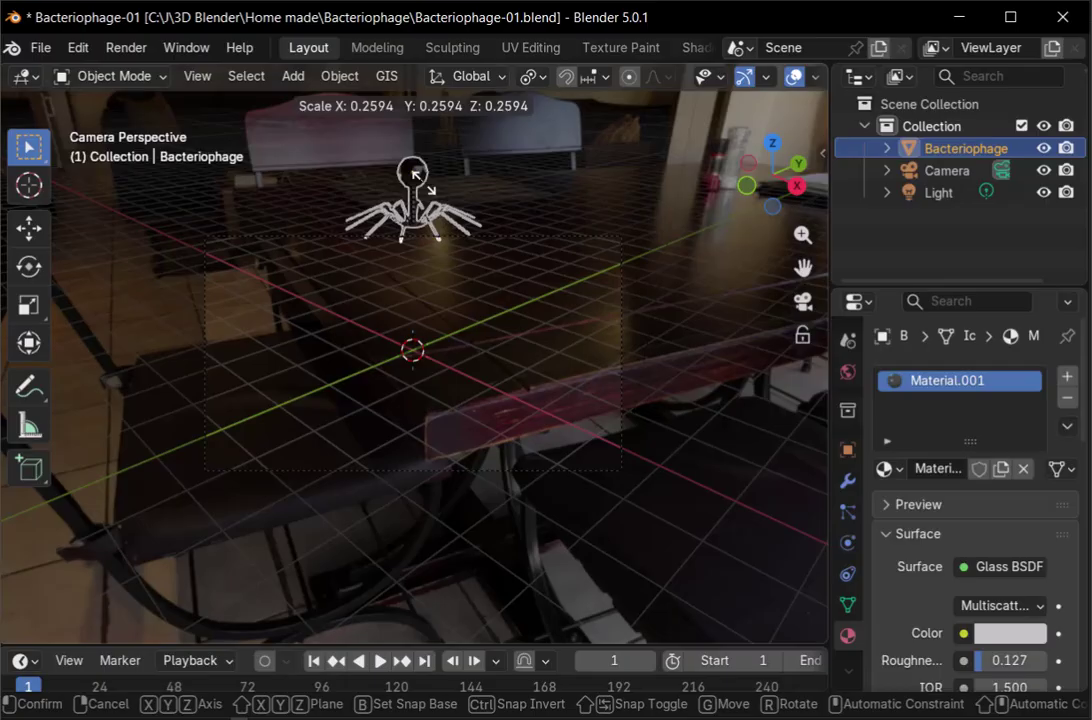
pyautogui.click(436, 192)
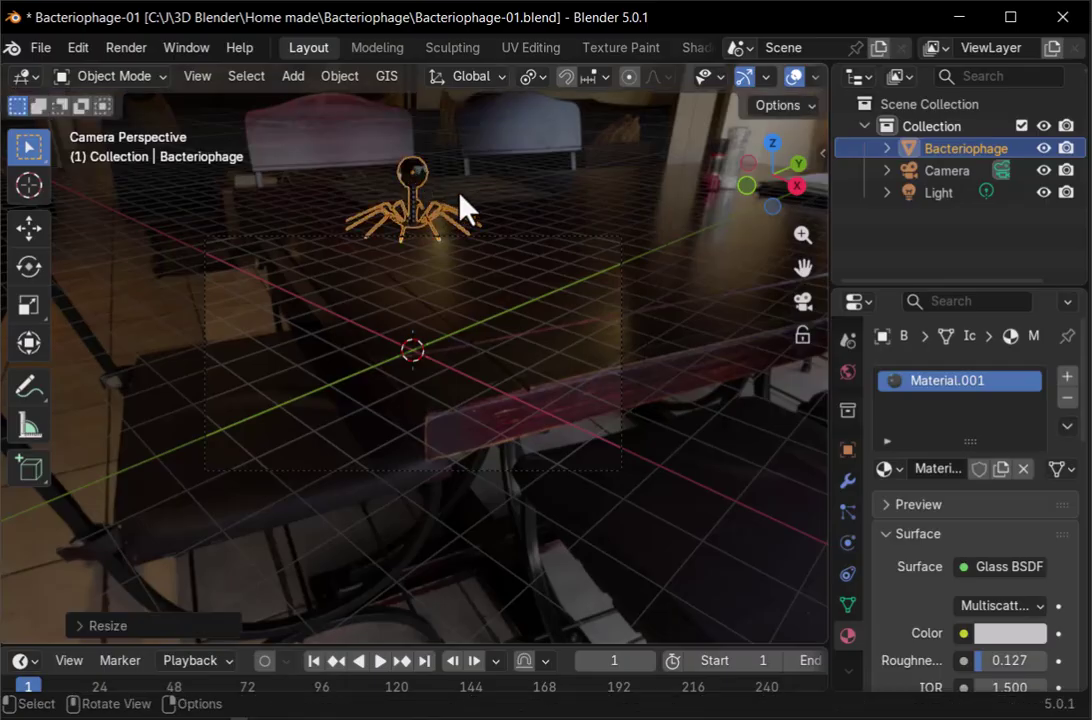
pyautogui.press('g')
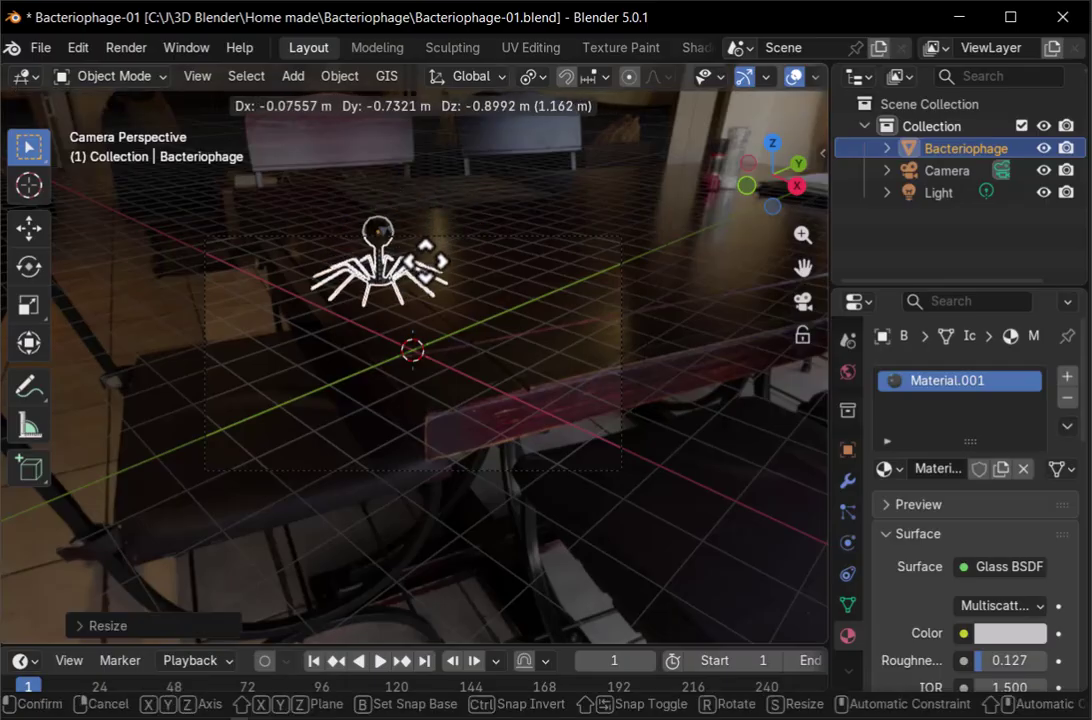
pyautogui.click(450, 285)
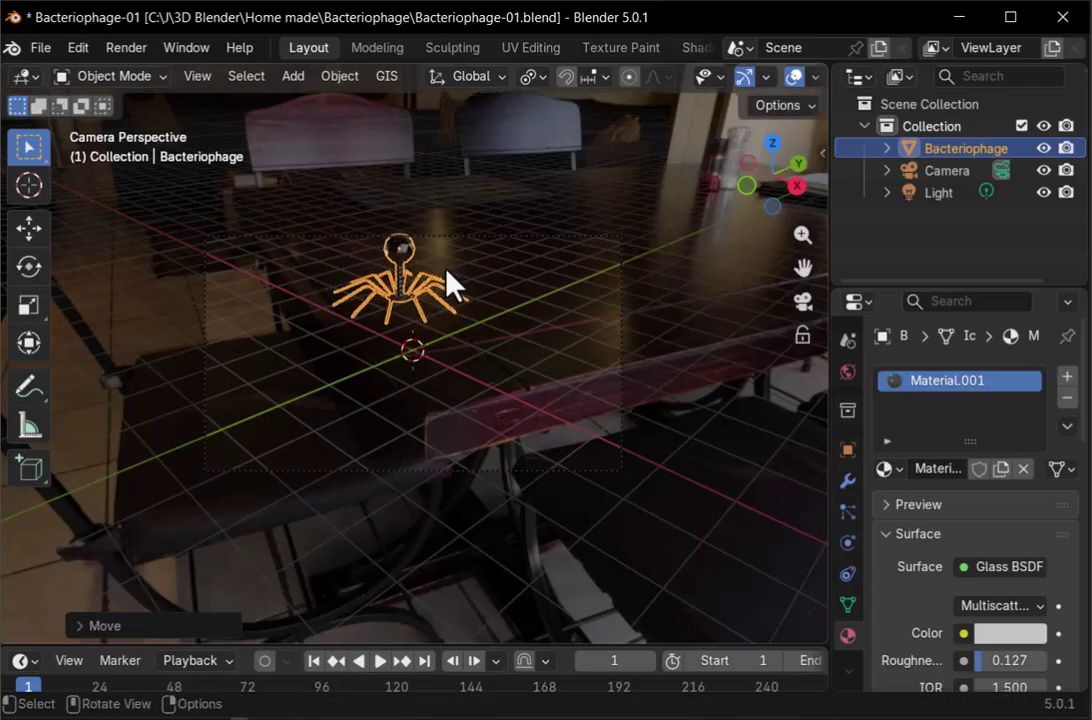
# Duplicate the Bacteriophage twice, placing one copy beside the original and the other behind and between them
pyautogui.hotkey('shift', 'd')
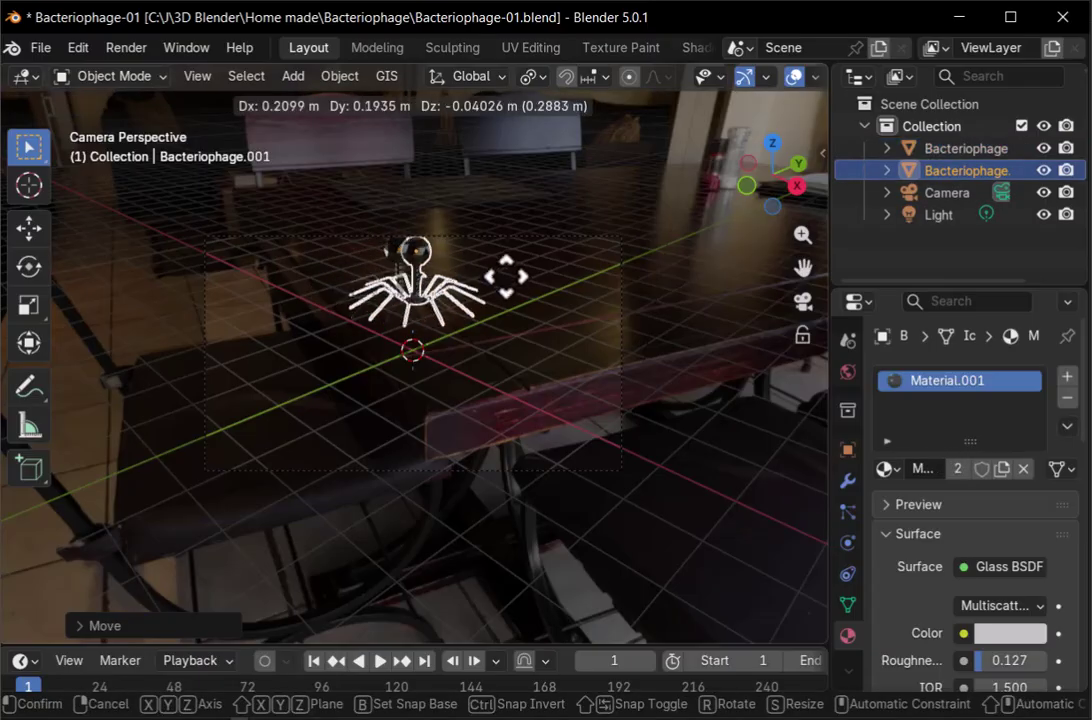
pyautogui.click(592, 284)
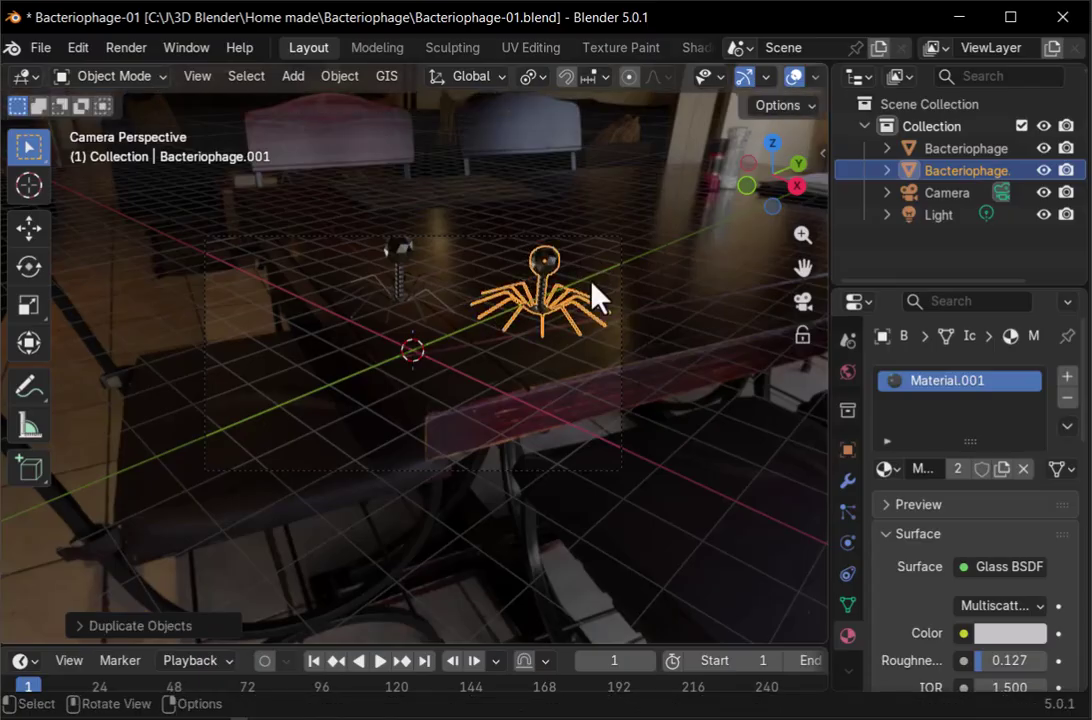
pyautogui.hotkey('shift', 'd')
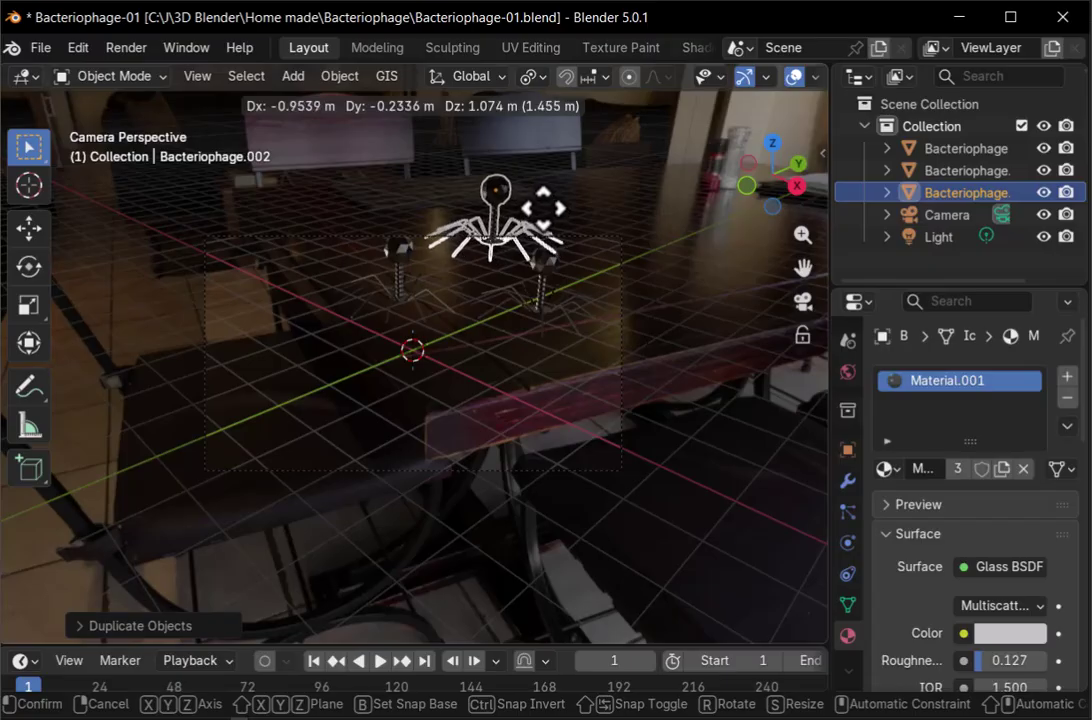
pyautogui.click(540, 198)
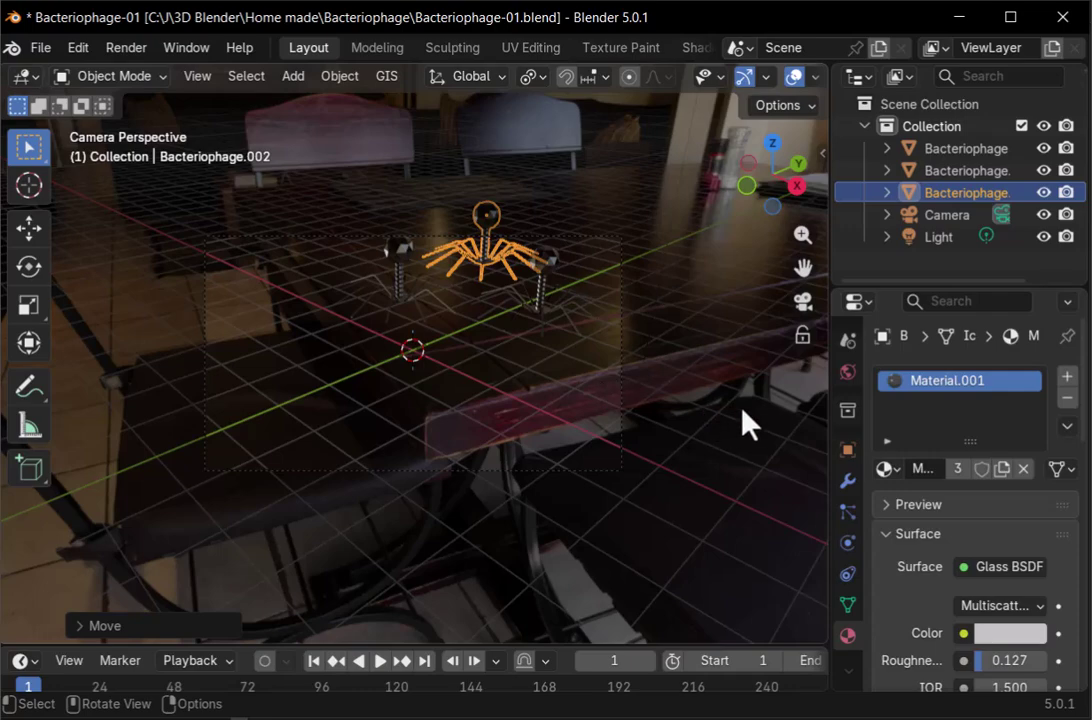
# Set the camera's focal length to 33 mm and move the camera about 1.33 m to reframe the three bacteriophages
pyautogui.click(962, 216)
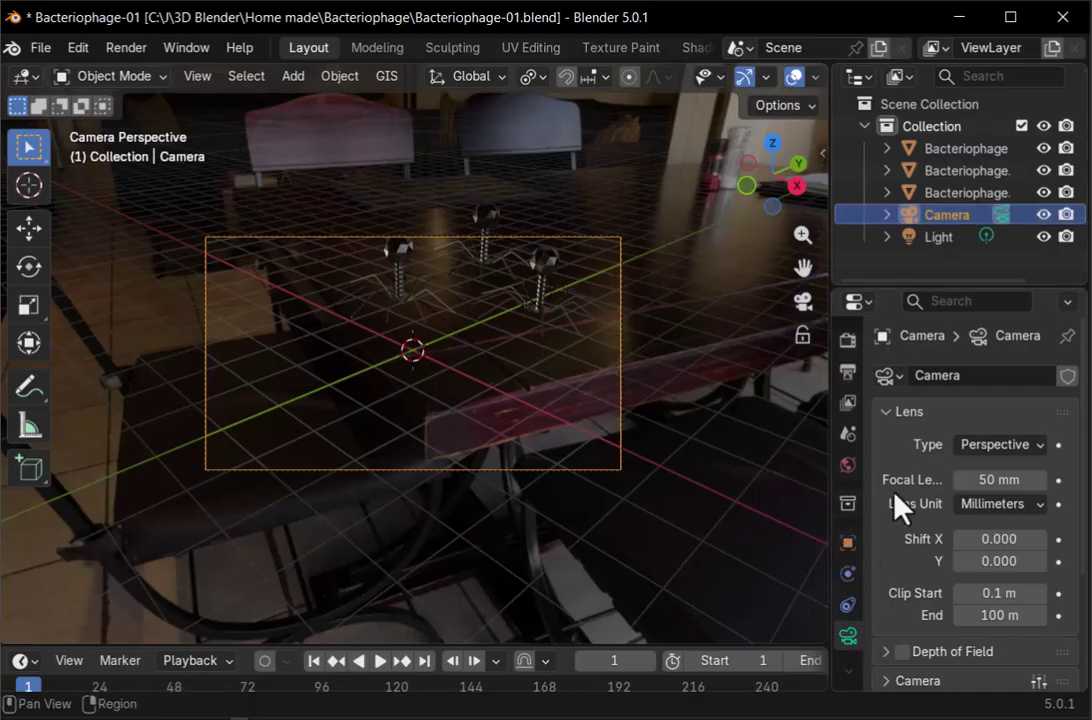
pyautogui.moveTo(1003, 468)
pyautogui.mouseDown()
pyautogui.moveTo(958, 470)
pyautogui.moveTo(999, 482)
pyautogui.mouseUp()
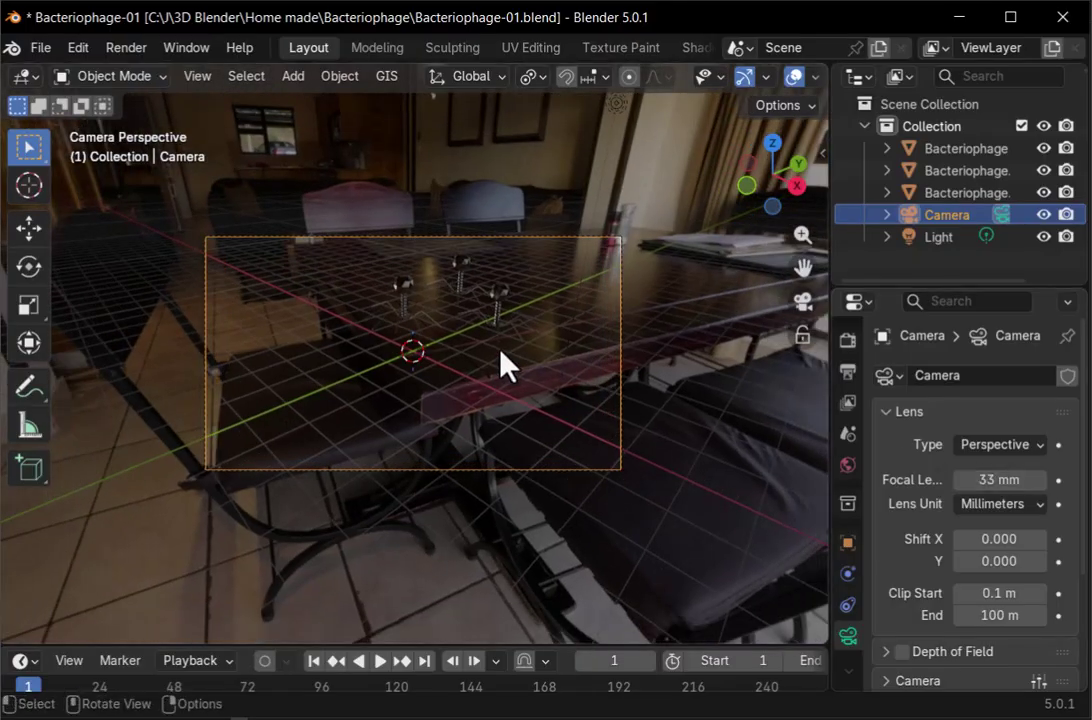
pyautogui.press('g')
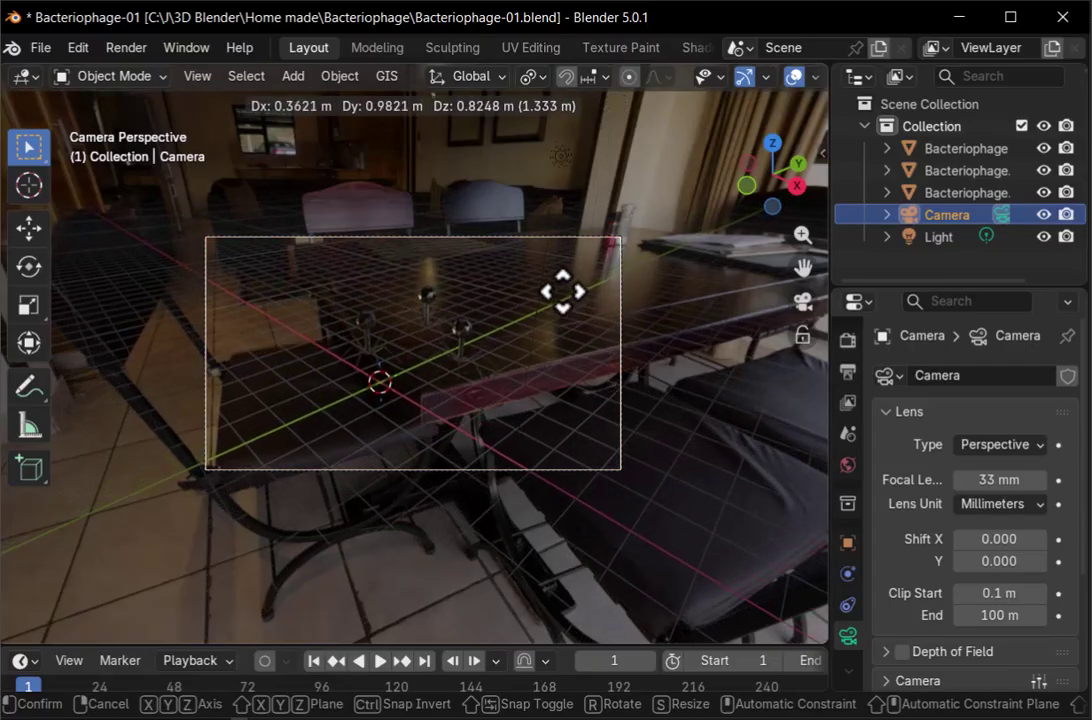
pyautogui.click(563, 305)
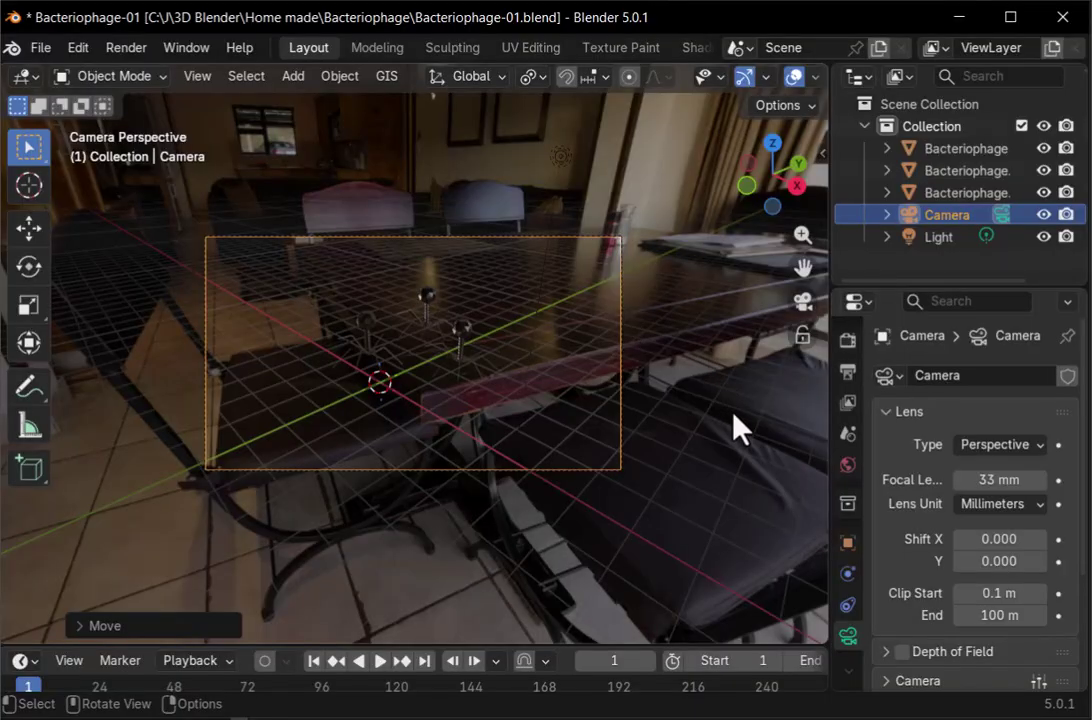
# Set the world background strength to 2
pyautogui.click(847, 464)
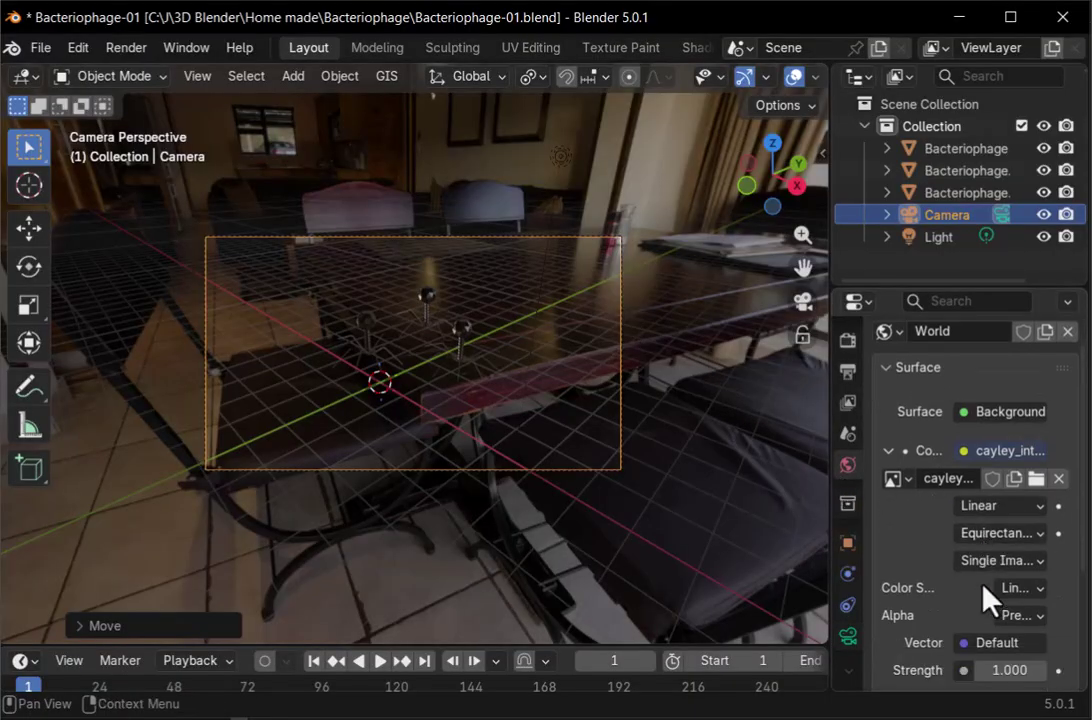
pyautogui.scroll(-2, 983, 598)
pyautogui.click(997, 625)
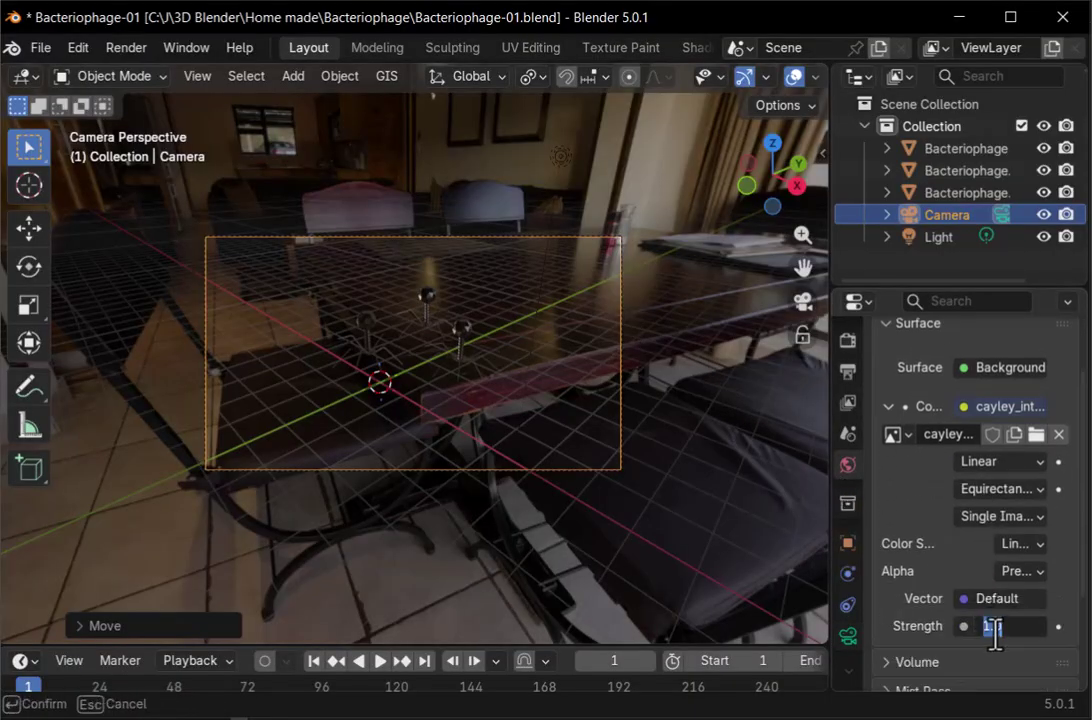
pyautogui.write('2')
pyautogui.press('Return')
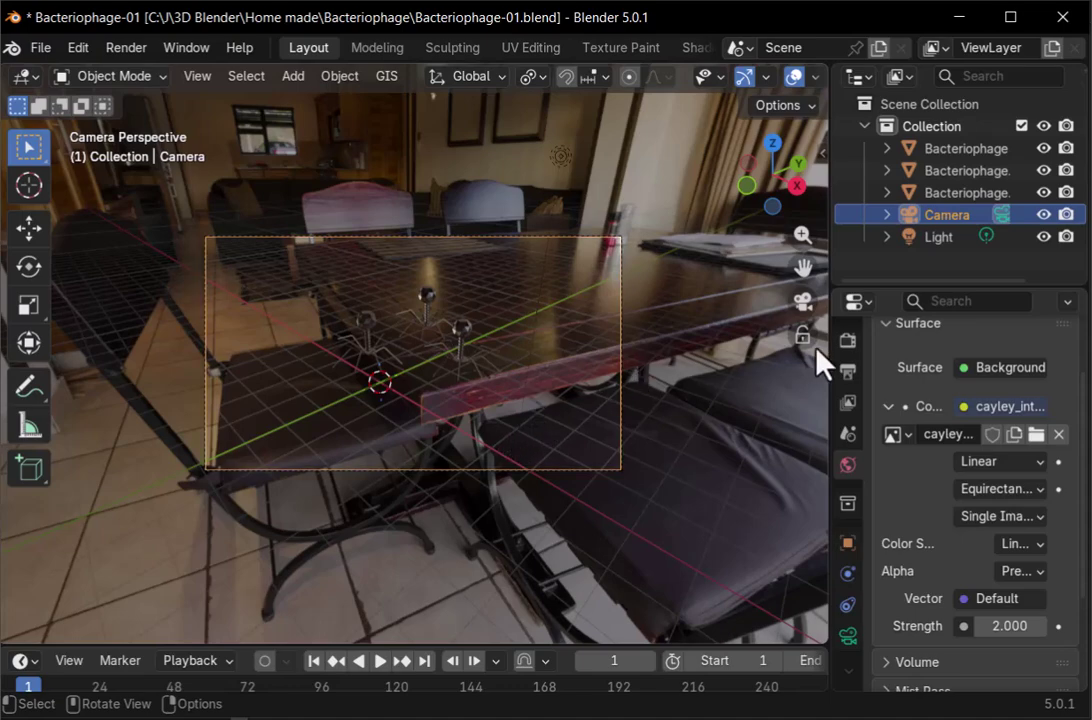
# Switch the scene's render engine from EEVEE to Cycles
pyautogui.click(848, 342)
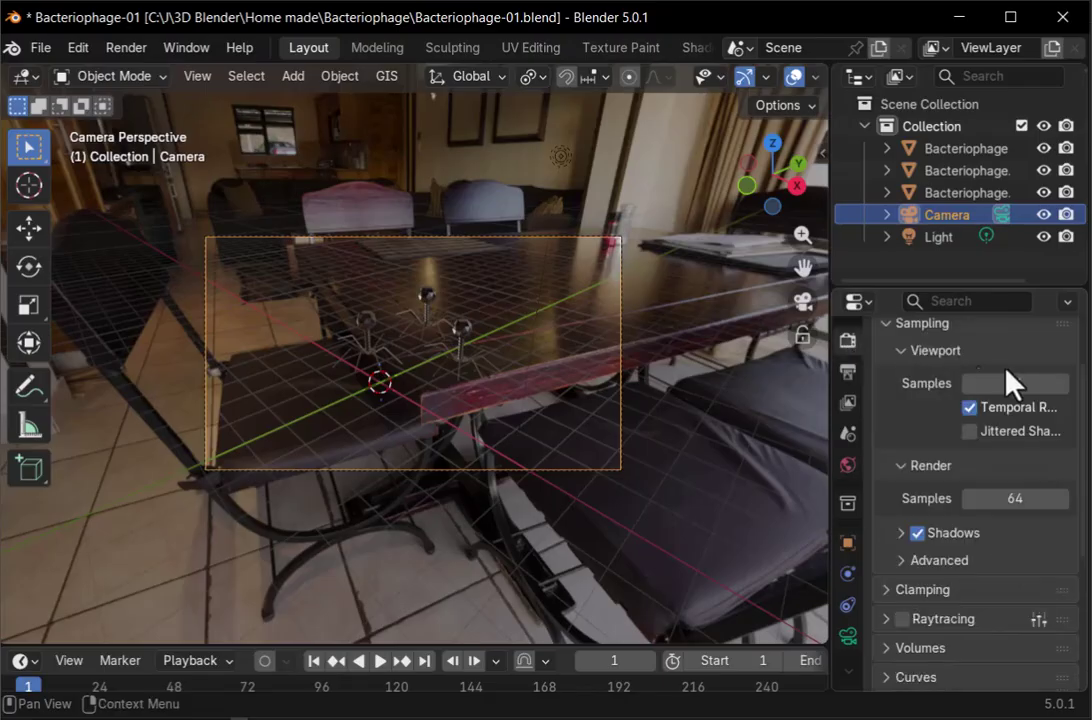
pyautogui.scroll(2, 993, 355)
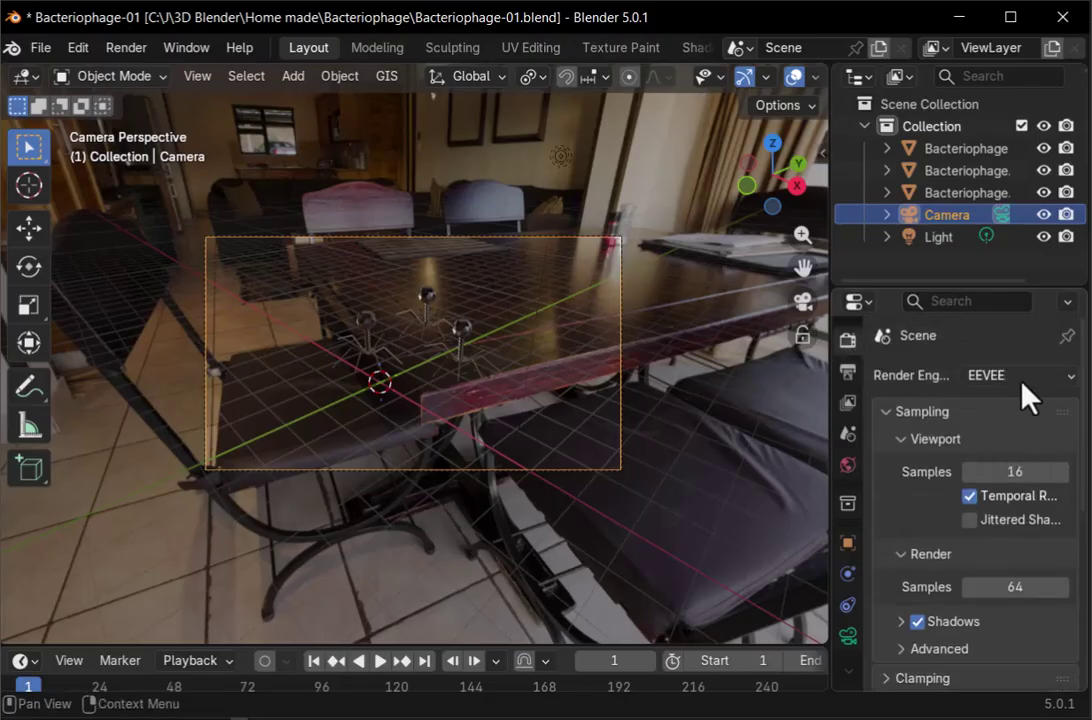
pyautogui.click(1020, 379)
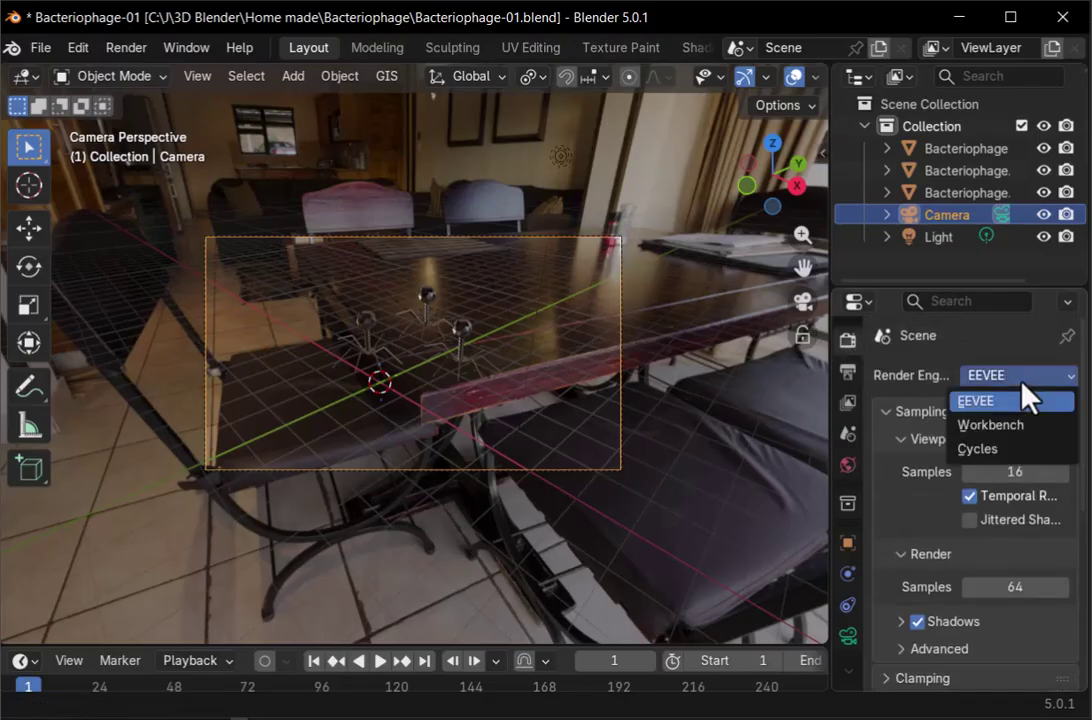
pyautogui.click(983, 449)
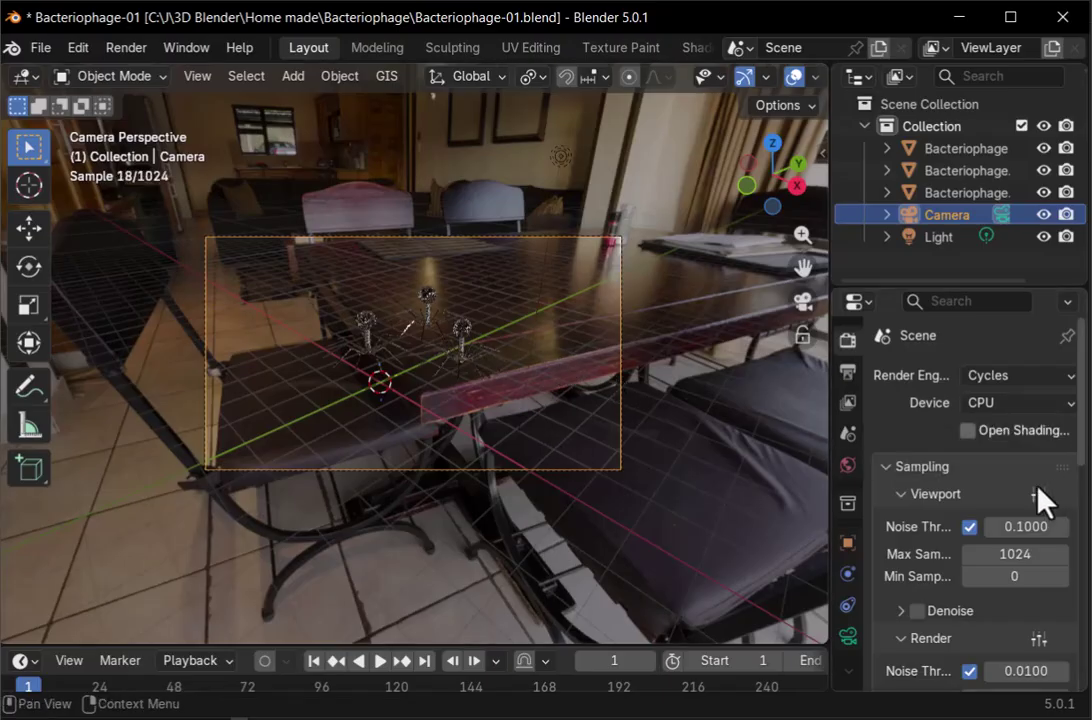
# Set the maximum samples to 5 for both the viewport and the final render
pyautogui.click(1014, 556)
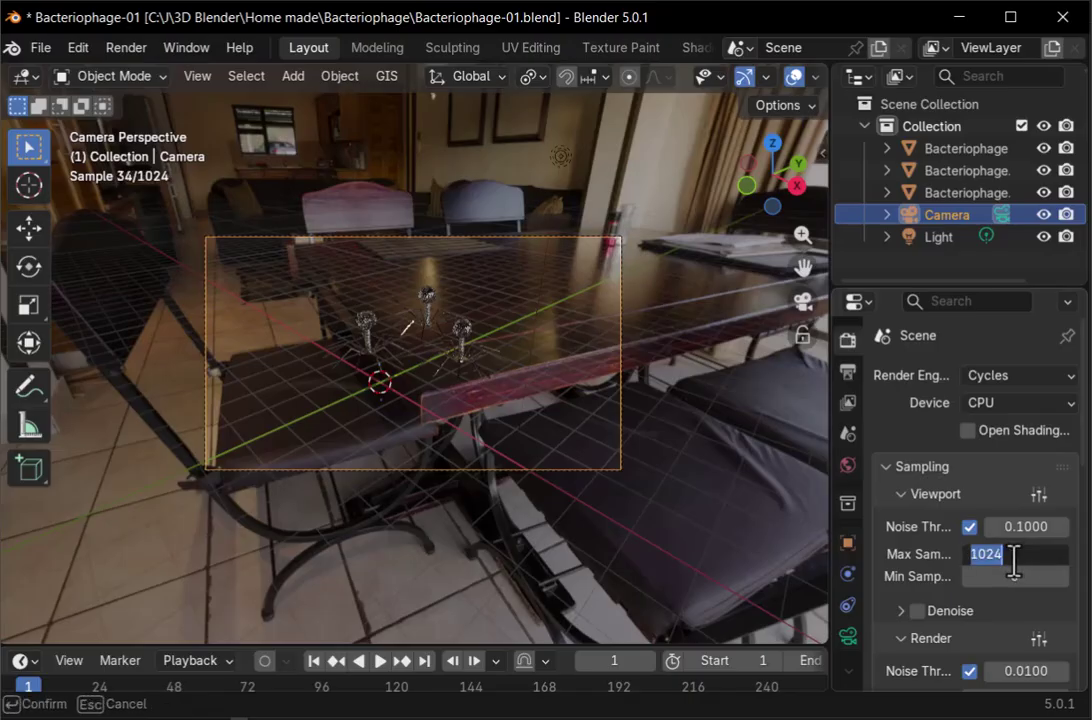
pyautogui.write('5')
pyautogui.press('Return')
pyautogui.scroll(-2, 1038, 631)
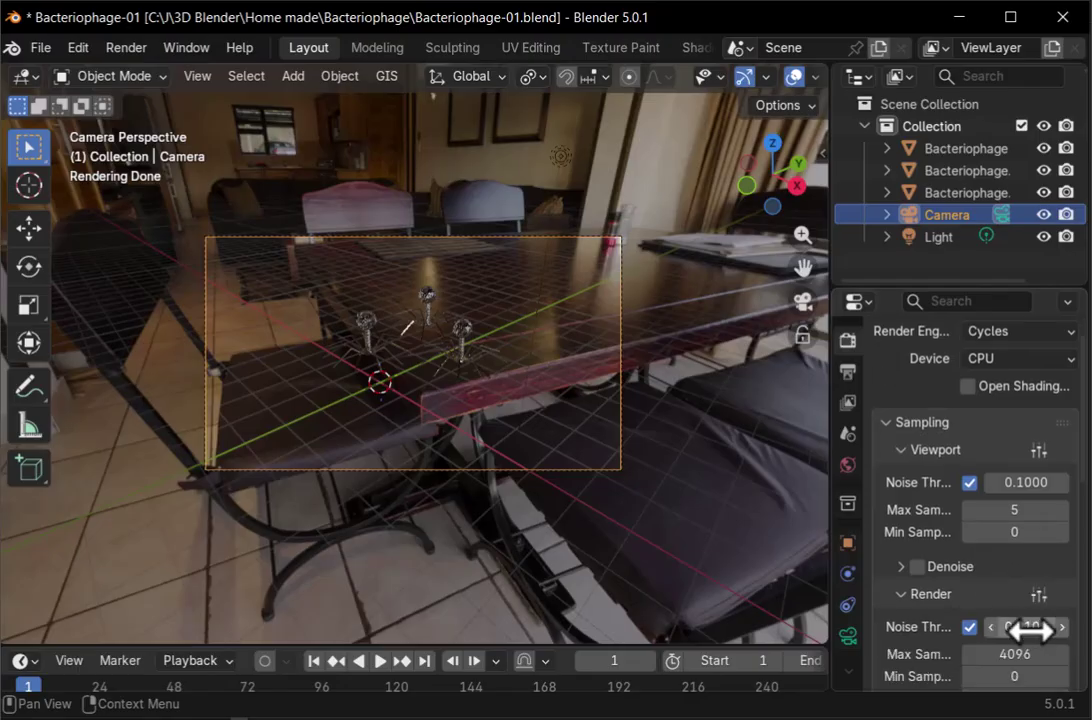
pyautogui.moveTo(1019, 653); pyautogui.dragTo(1019, 653)
pyautogui.write('5')
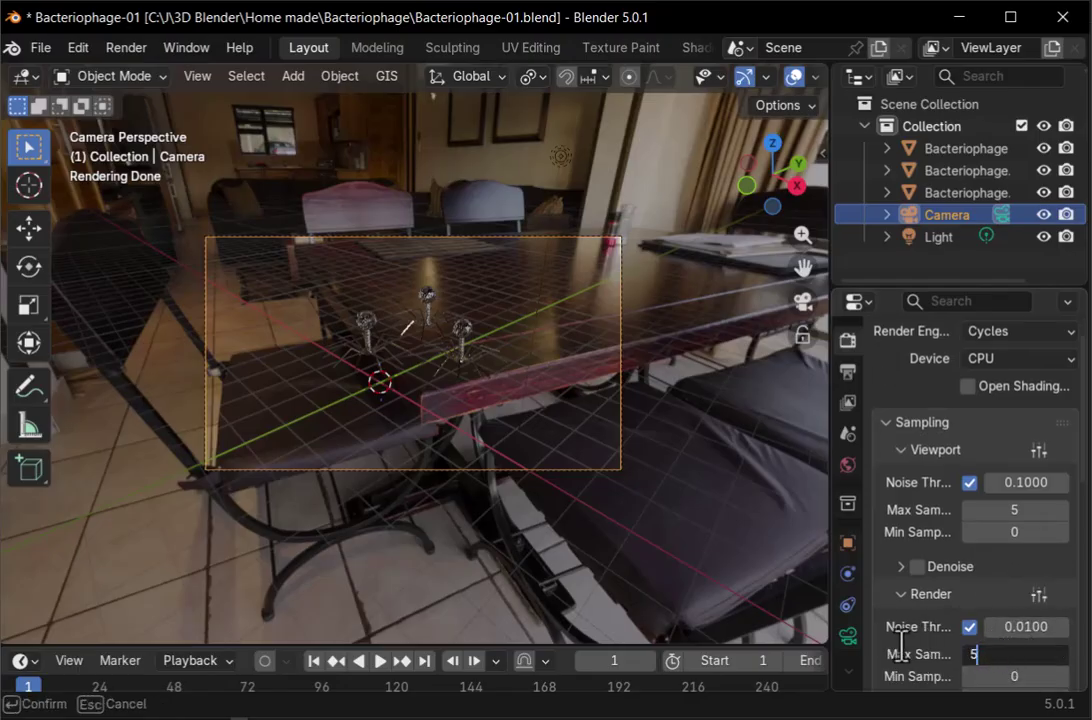
pyautogui.press('Return')
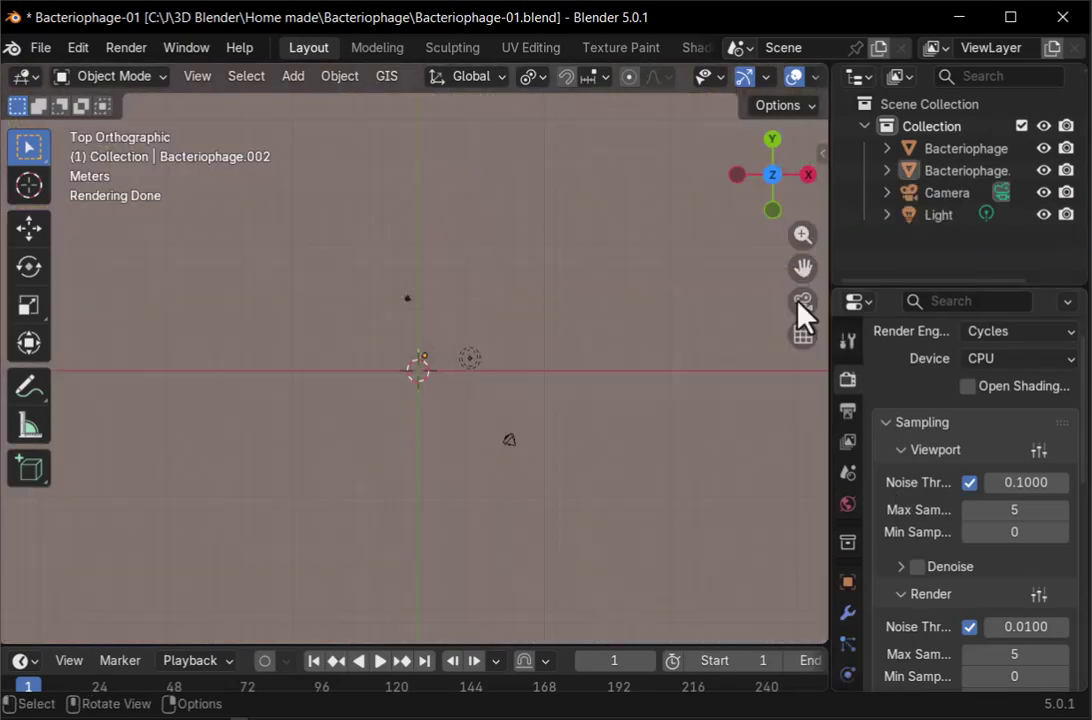
# Move the camera in top view to the opposite side of the bacteriophages, at about X -13.98 m and Y 13.865 m
pyautogui.click(800, 301)
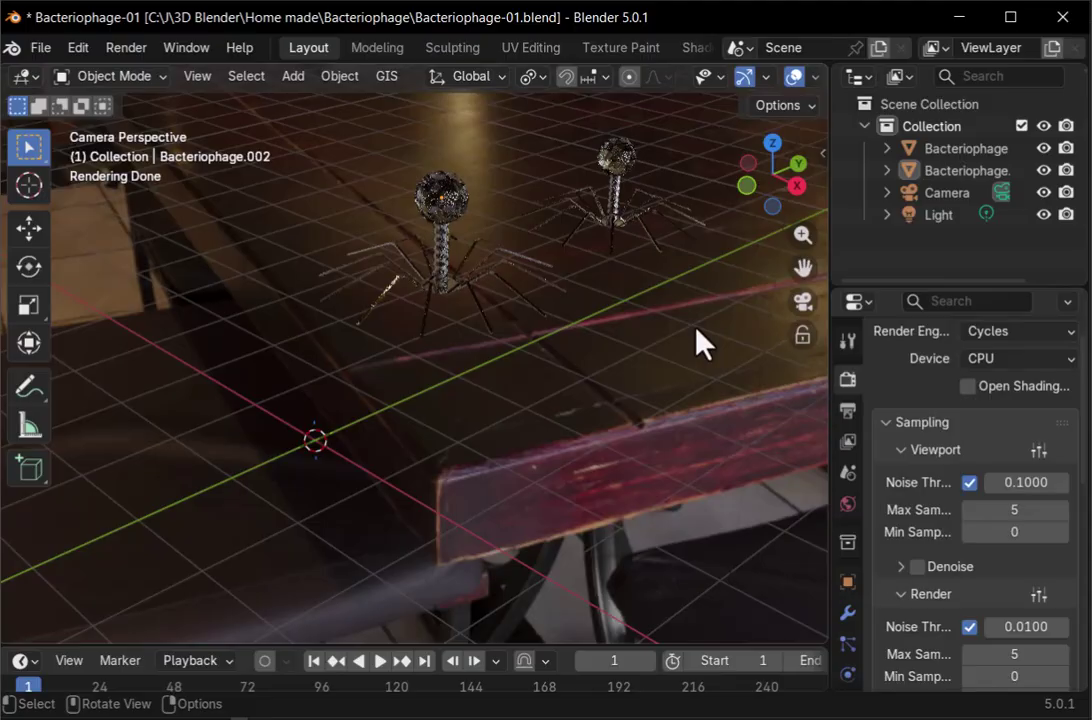
pyautogui.click(802, 302)
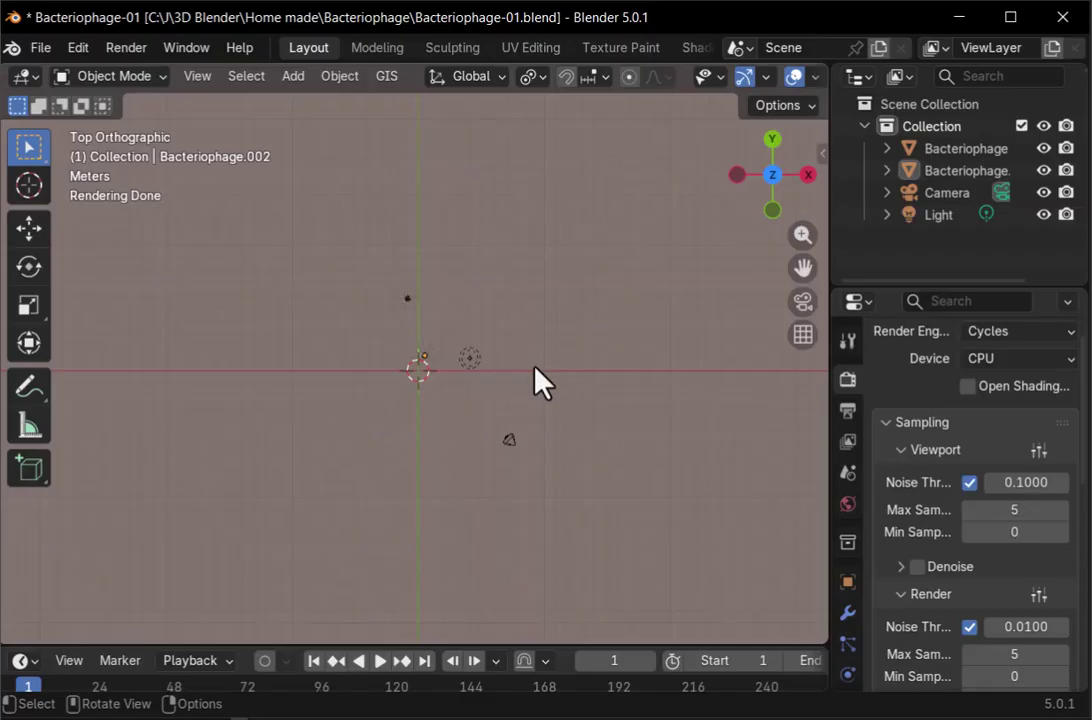
pyautogui.scroll(3, 537, 335)
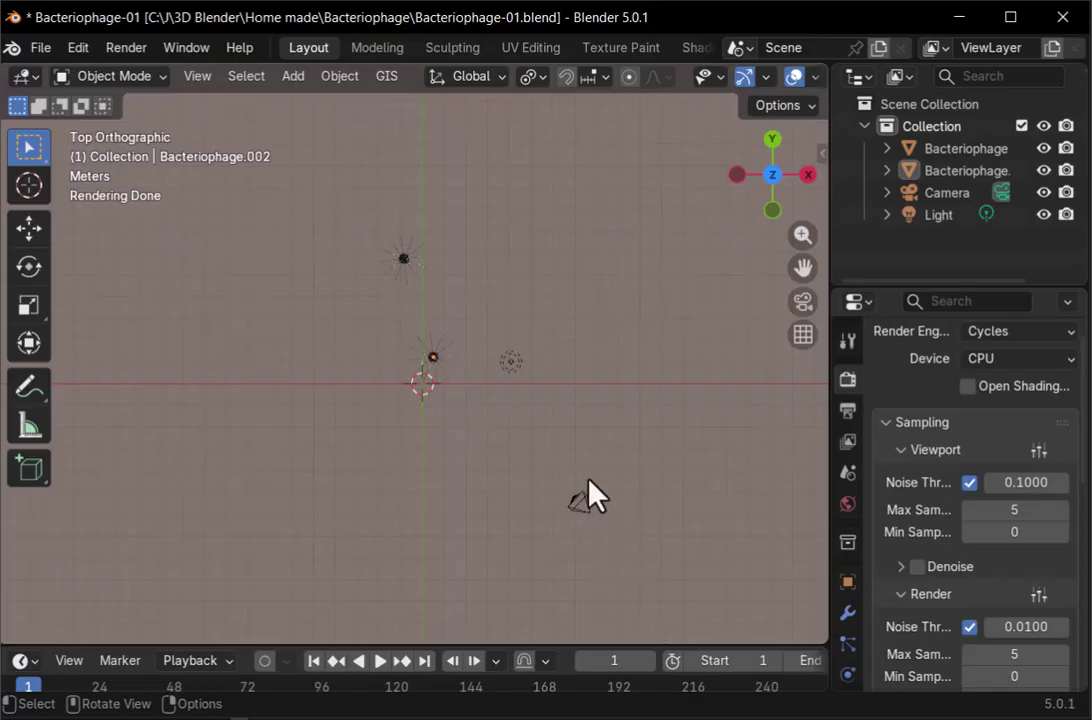
pyautogui.scroll(-1, 640, 482)
pyautogui.scroll(-1, 640, 482)
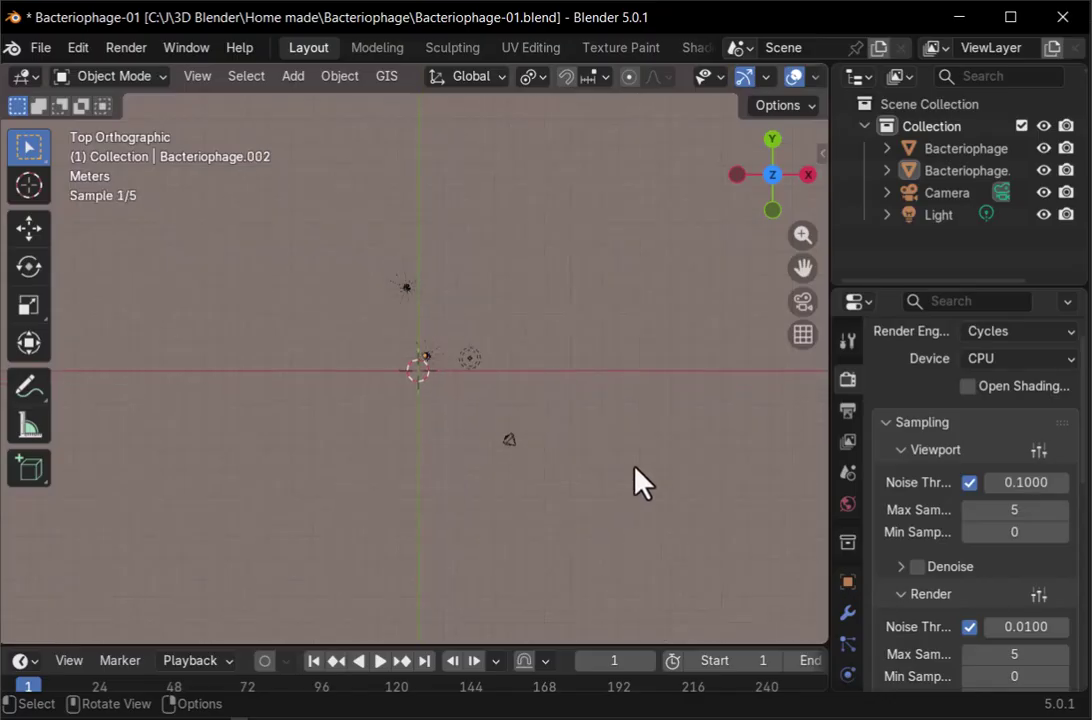
pyautogui.click(510, 441)
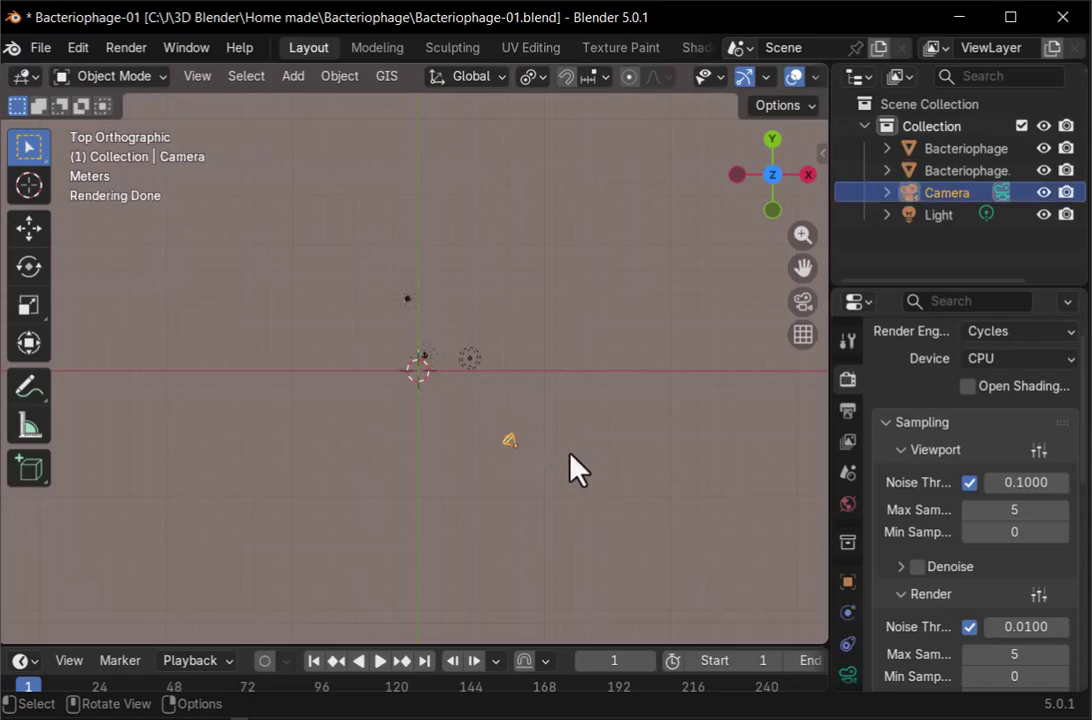
pyautogui.press('g')
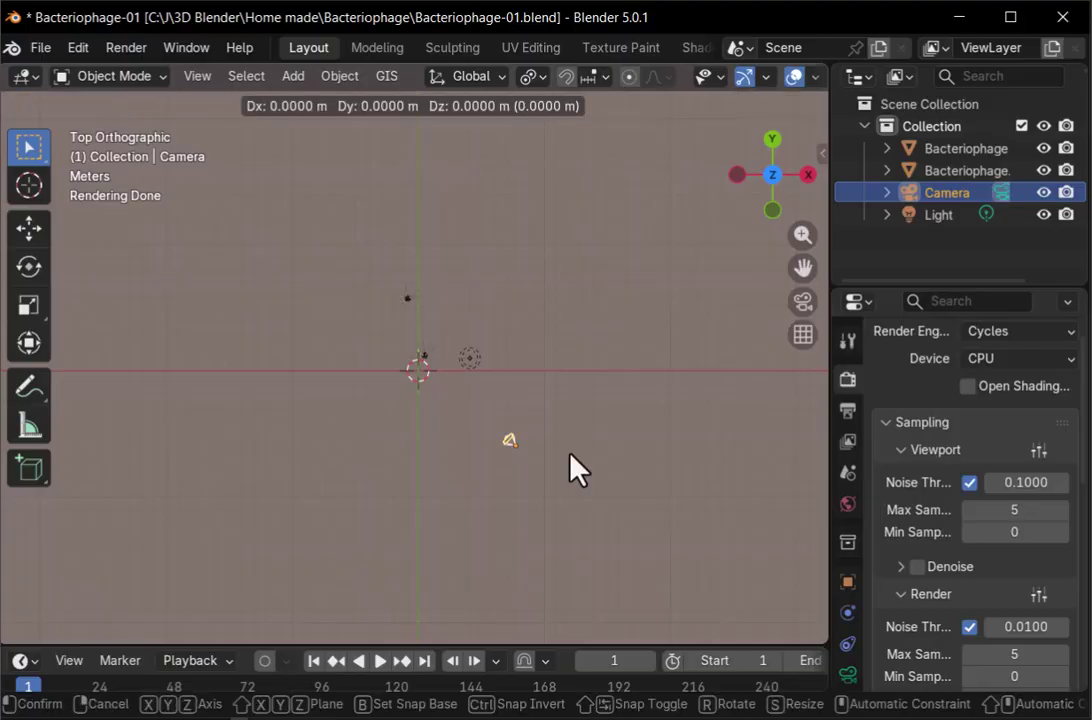
pyautogui.click(296, 206)
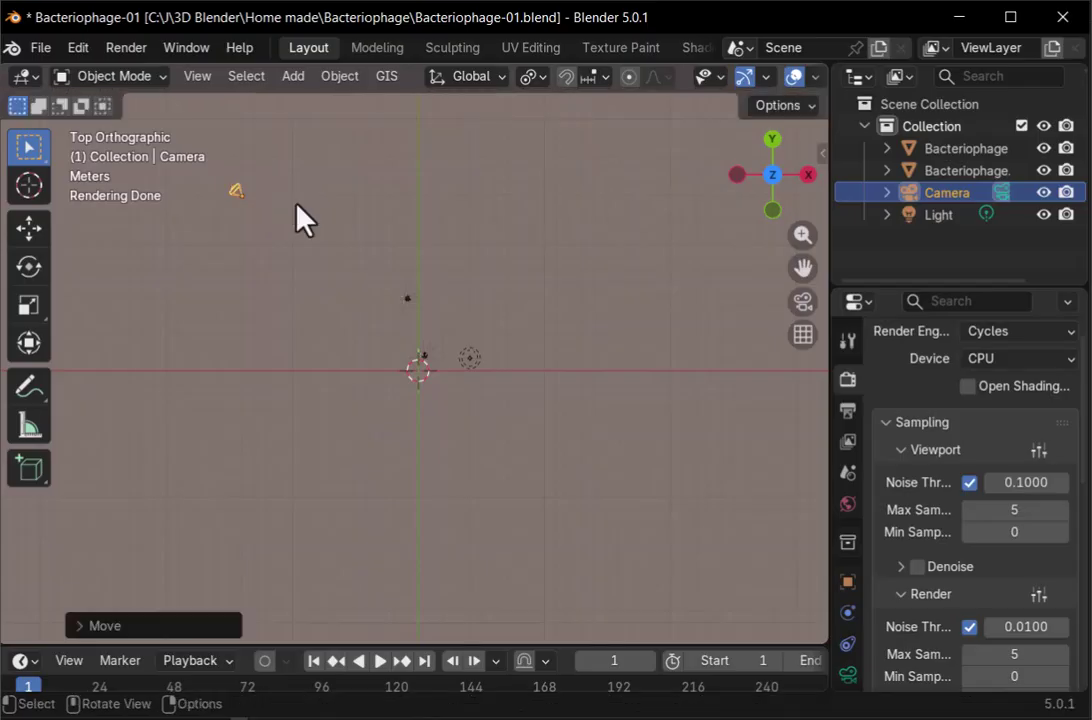
# Rotate the camera to X 81.559° and Z about 234.69° so it frames both bacteriophages against the railing, checking through the camera view
pyautogui.click(848, 581)
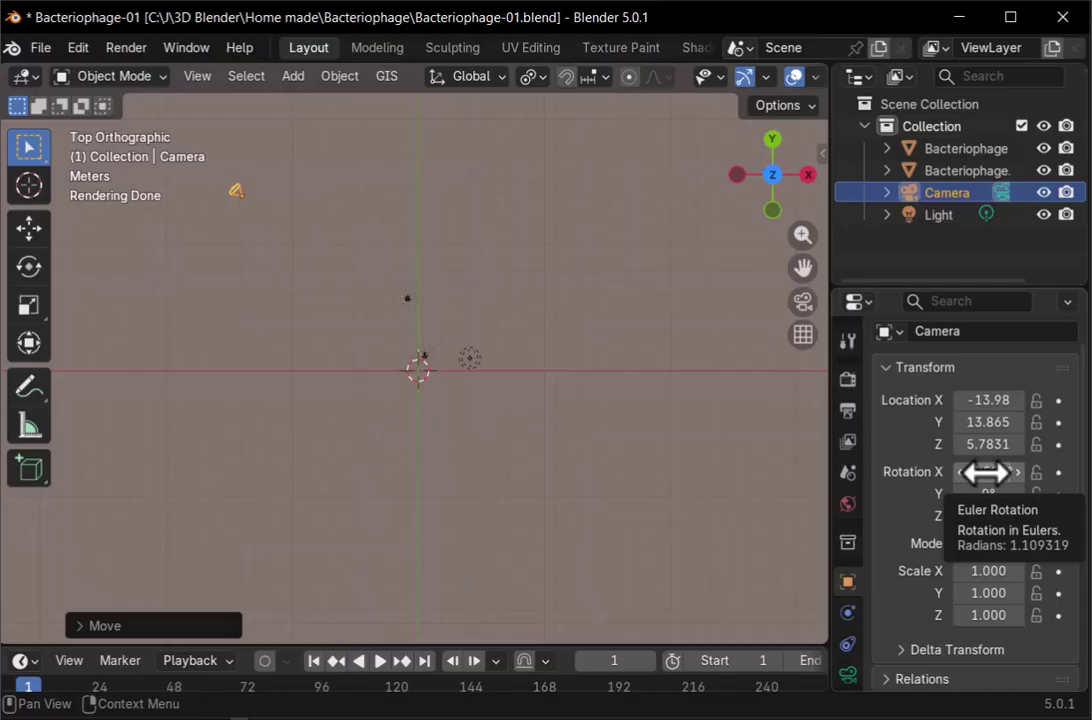
pyautogui.moveTo(985, 517); pyautogui.dragTo(1010, 516)
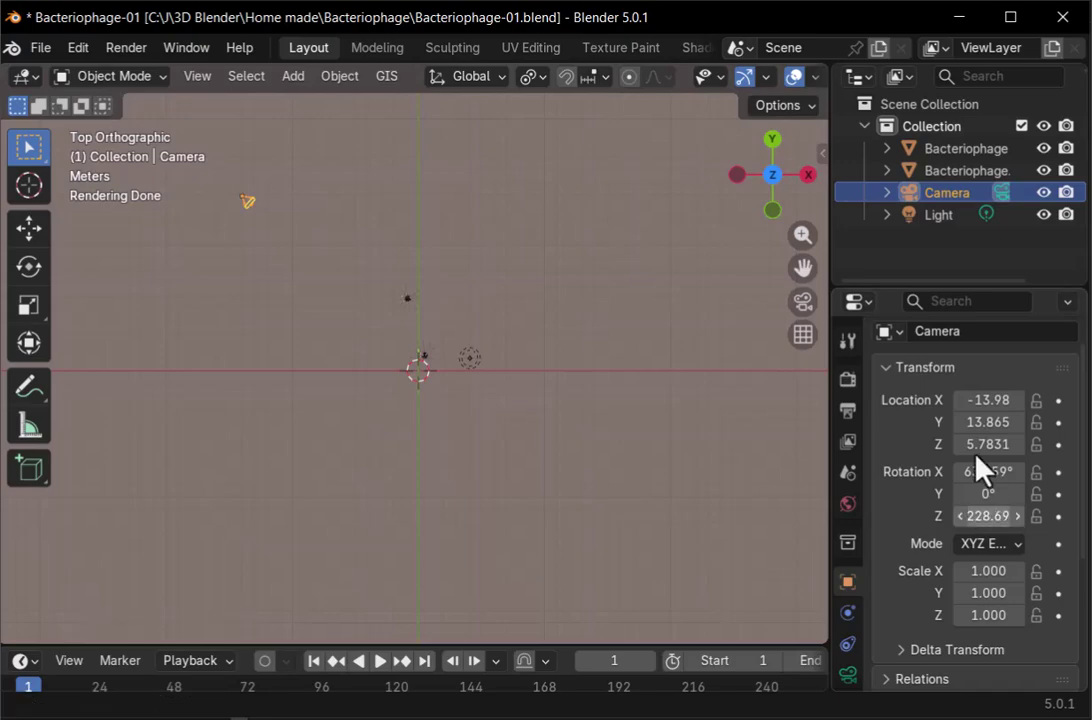
pyautogui.click(804, 304)
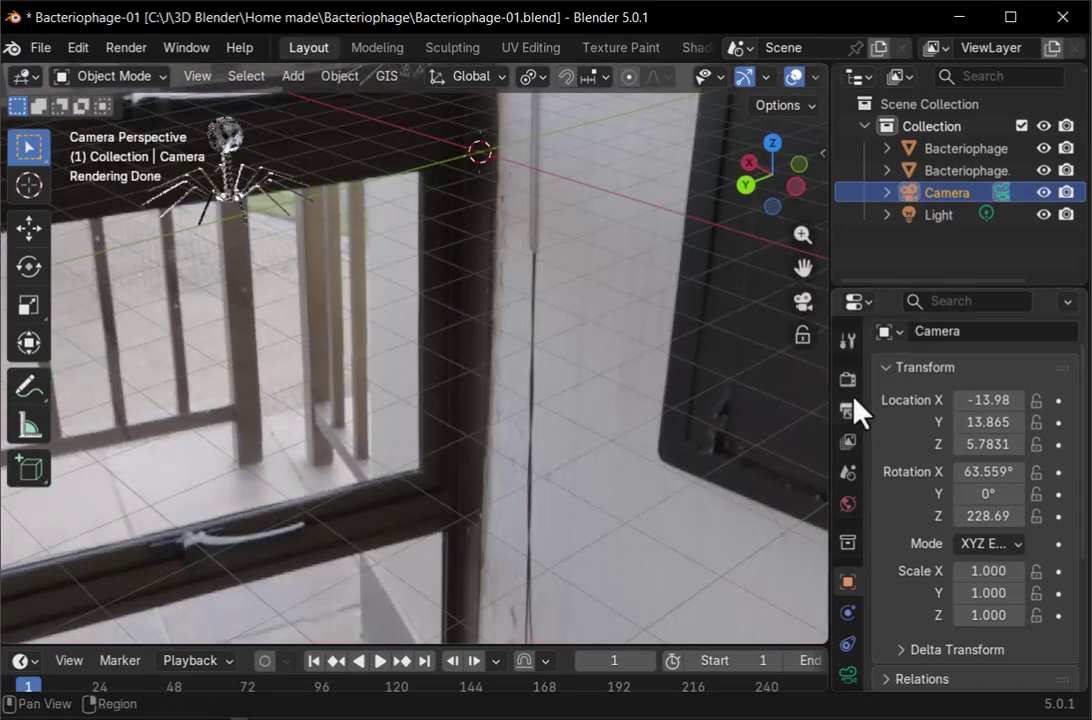
pyautogui.moveTo(980, 515)
pyautogui.mouseDown()
pyautogui.moveTo(1052, 515)
pyautogui.moveTo(954, 515)
pyautogui.moveTo(1091, 515)
pyautogui.moveTo(975, 514)
pyautogui.mouseUp()
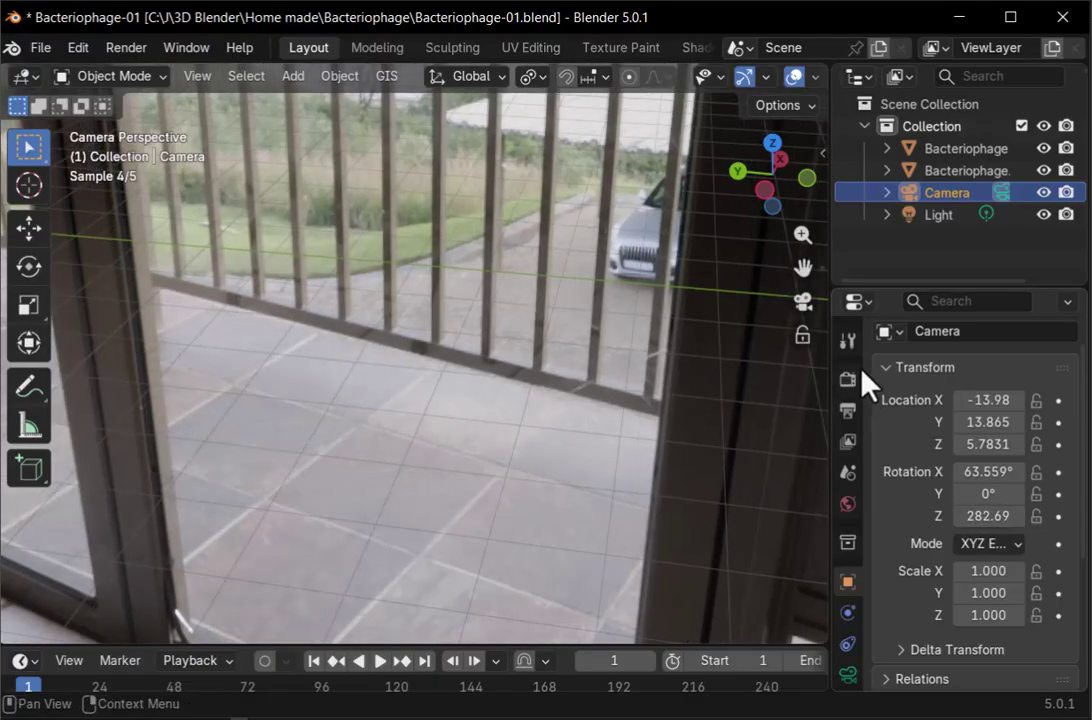
pyautogui.moveTo(982, 471)
pyautogui.mouseDown()
pyautogui.moveTo(1029, 471)
pyautogui.moveTo(987, 475)
pyautogui.moveTo(987, 460)
pyautogui.mouseUp()
pyautogui.moveTo(978, 510); pyautogui.dragTo(930, 510)
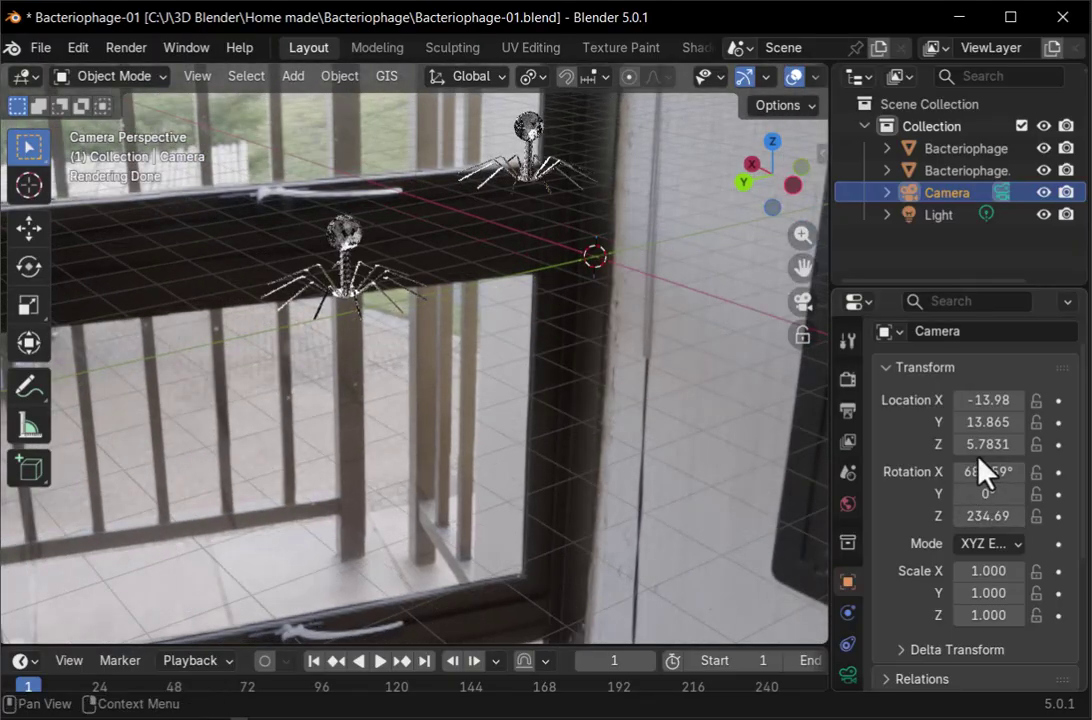
pyautogui.moveTo(985, 480); pyautogui.dragTo(981, 479)
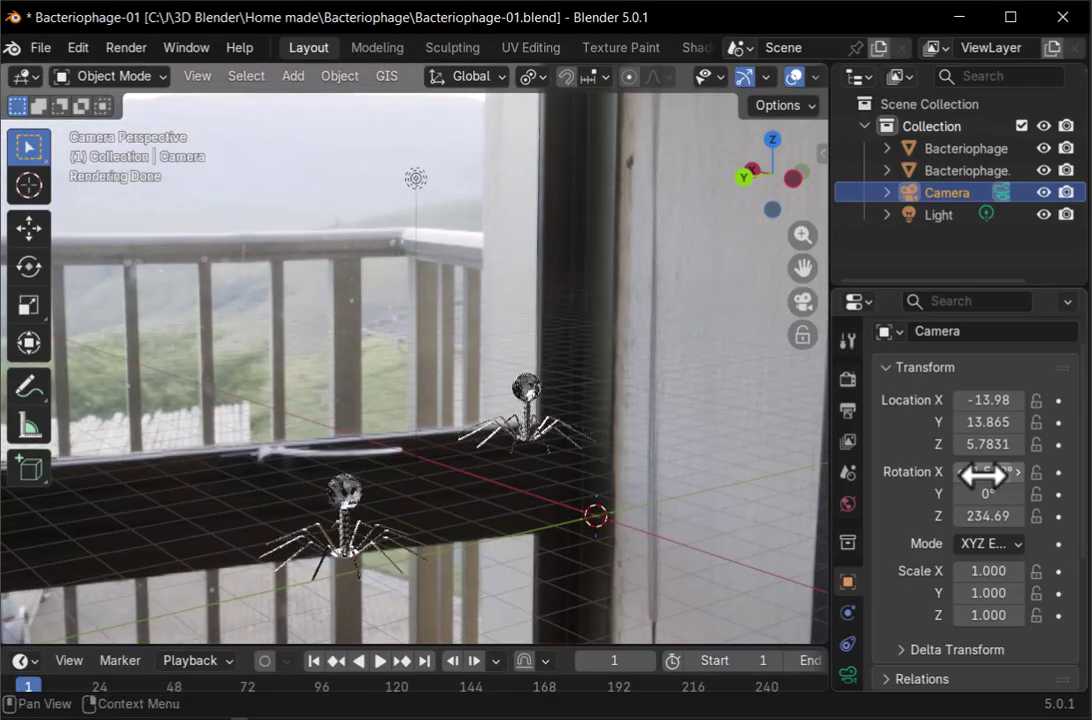
pyautogui.click(797, 303)
pyautogui.click(797, 303)
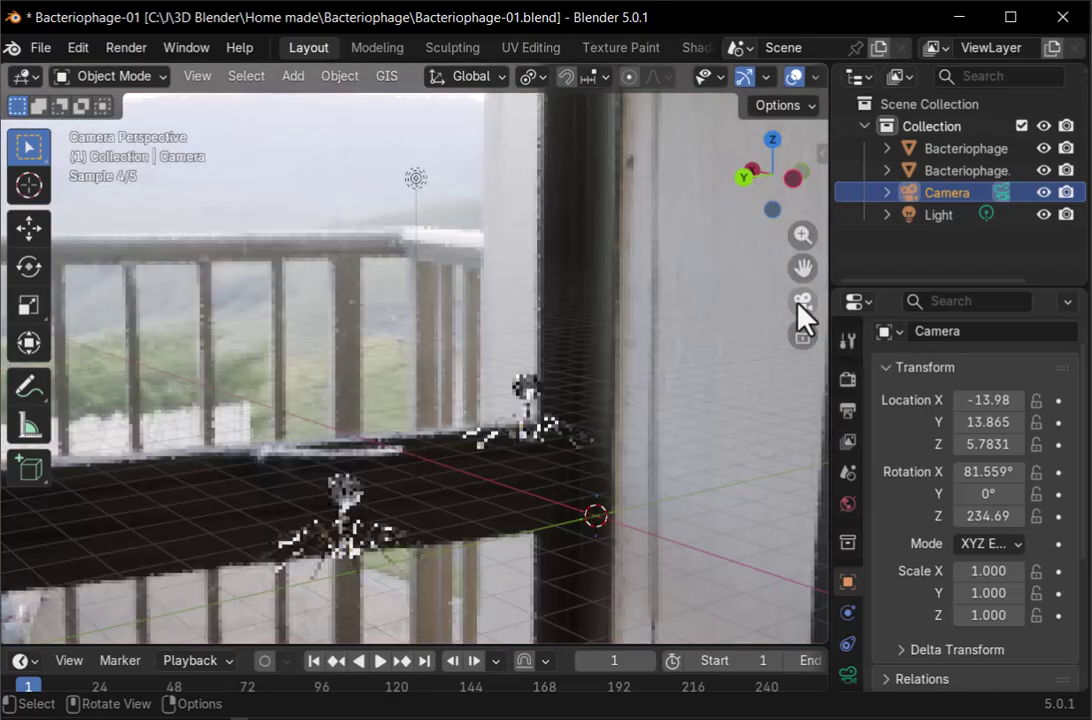